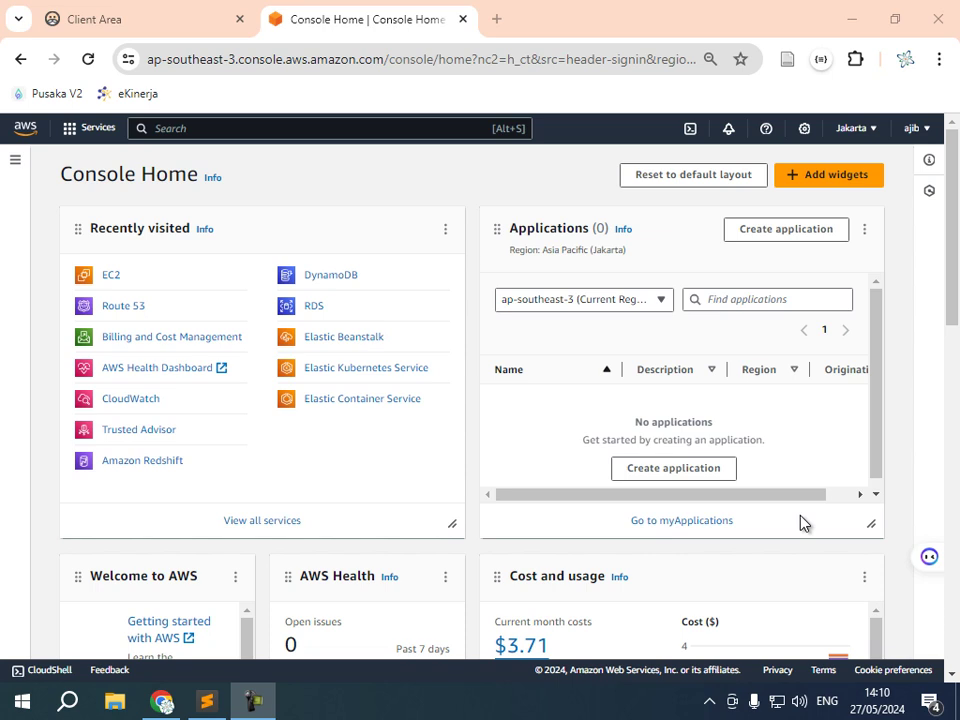
- Open EC2 in a new tab, find the running Ubuntu Web Server instance and visit its public IPv4 address
right_click(112, 279)
click(144, 298)
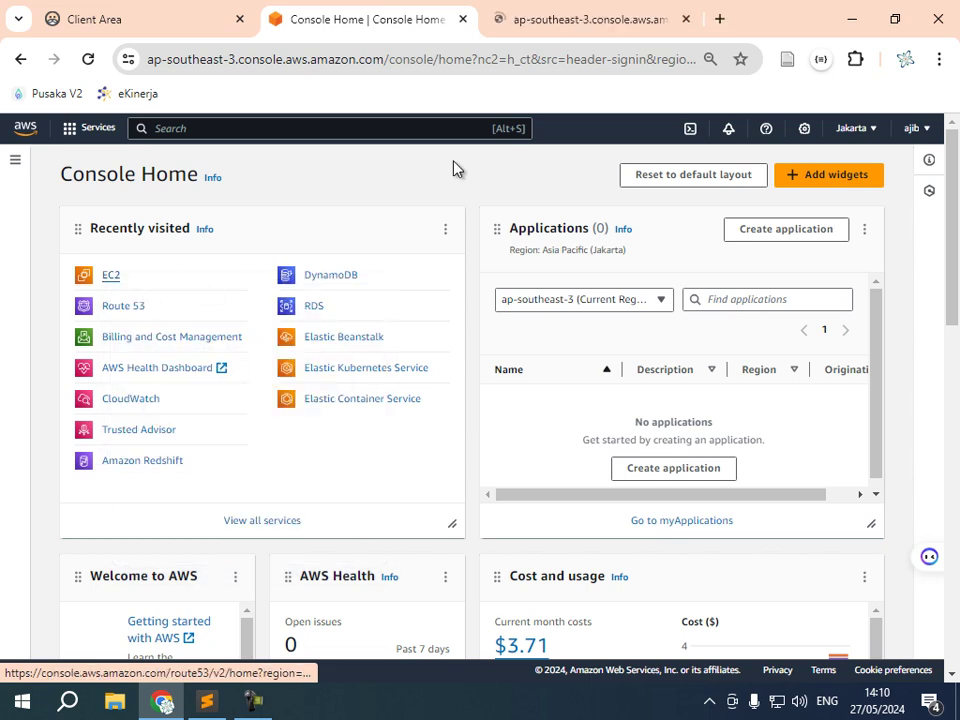
click(585, 28)
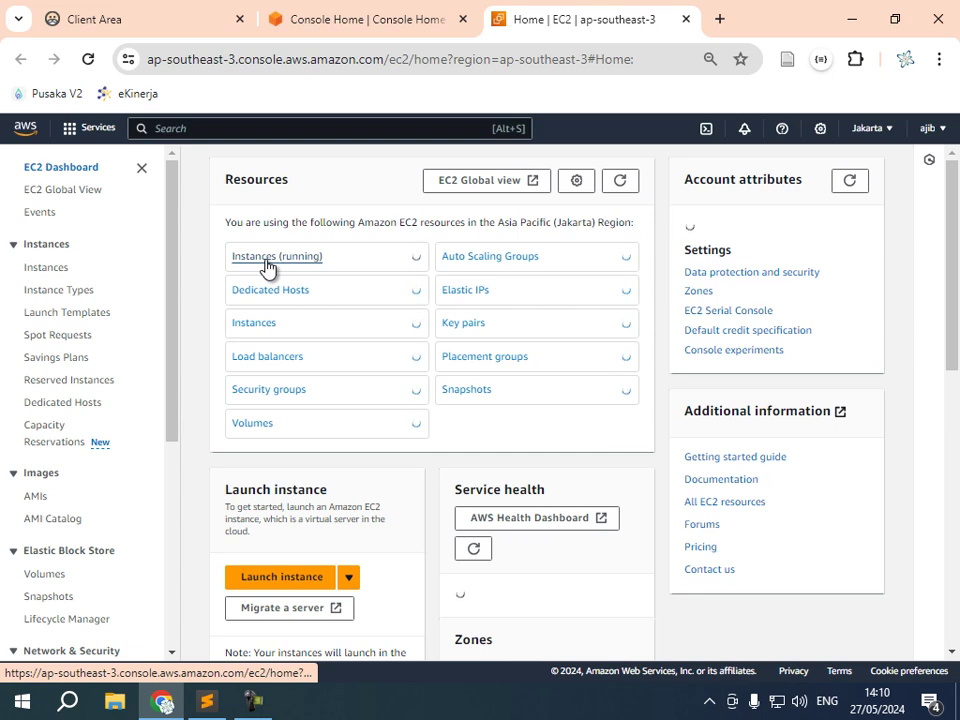
click(267, 258)
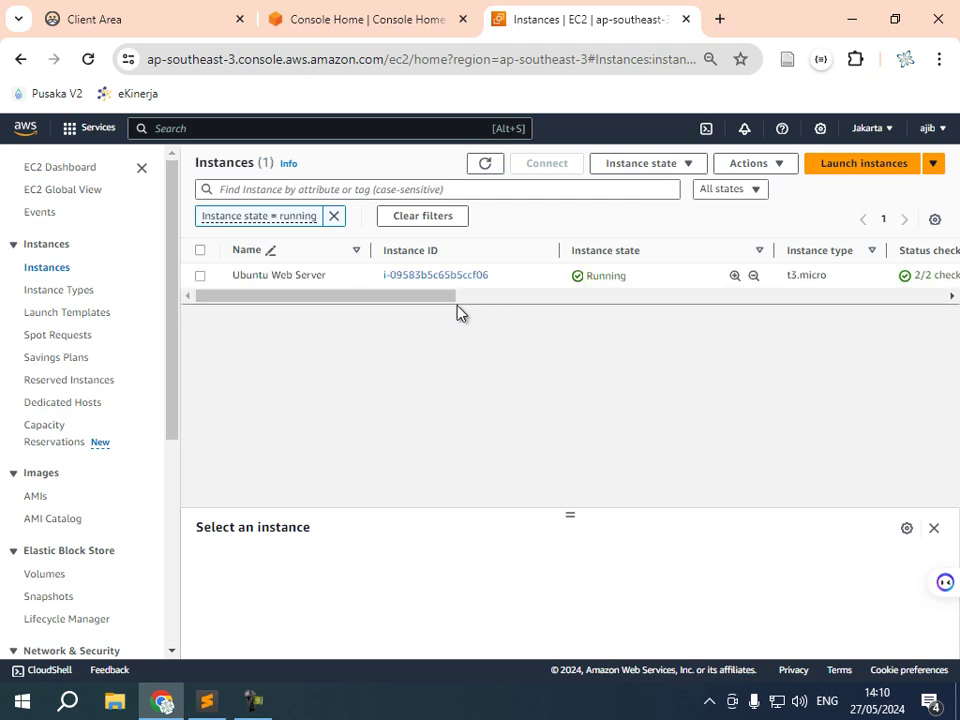
click(412, 276)
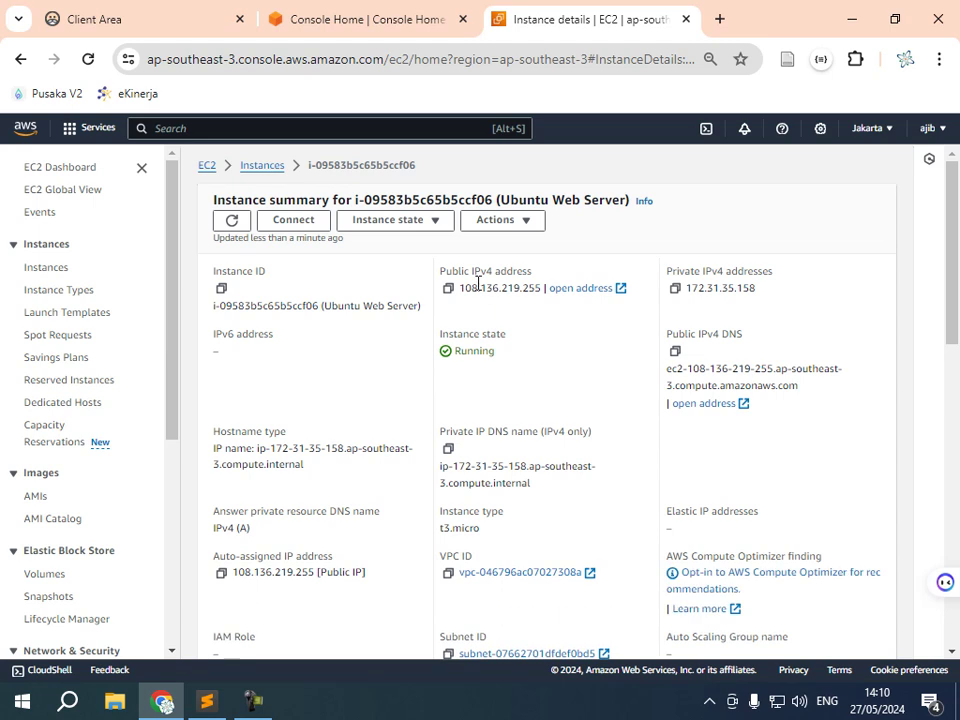
click(585, 295)
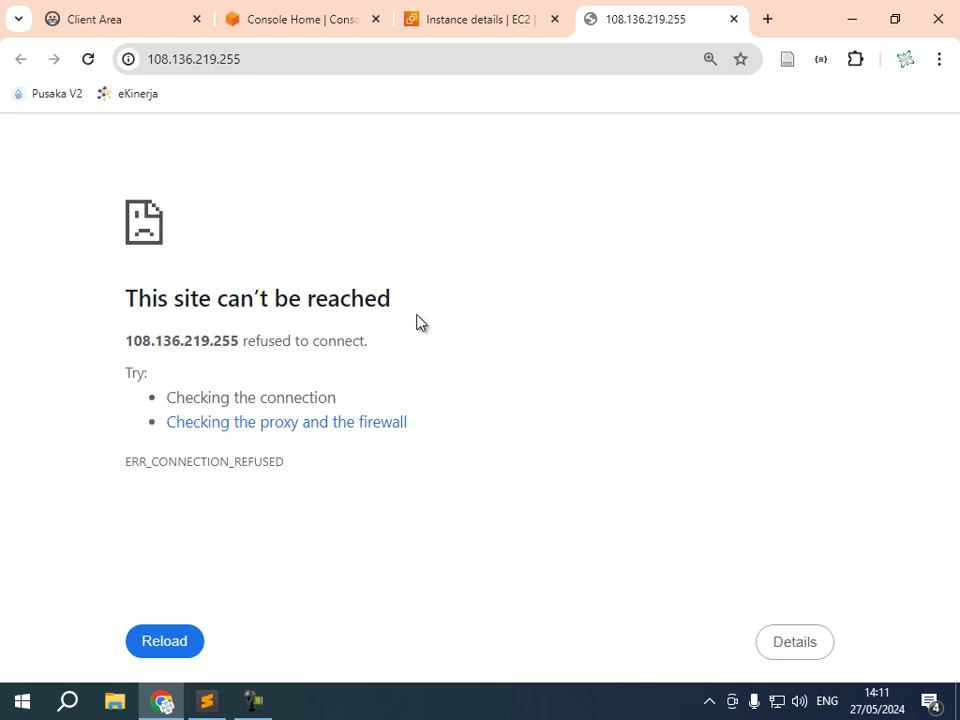
- Launch PuTTY and connect to the server with the saved session Ubuntu Web Server
click(24, 703)
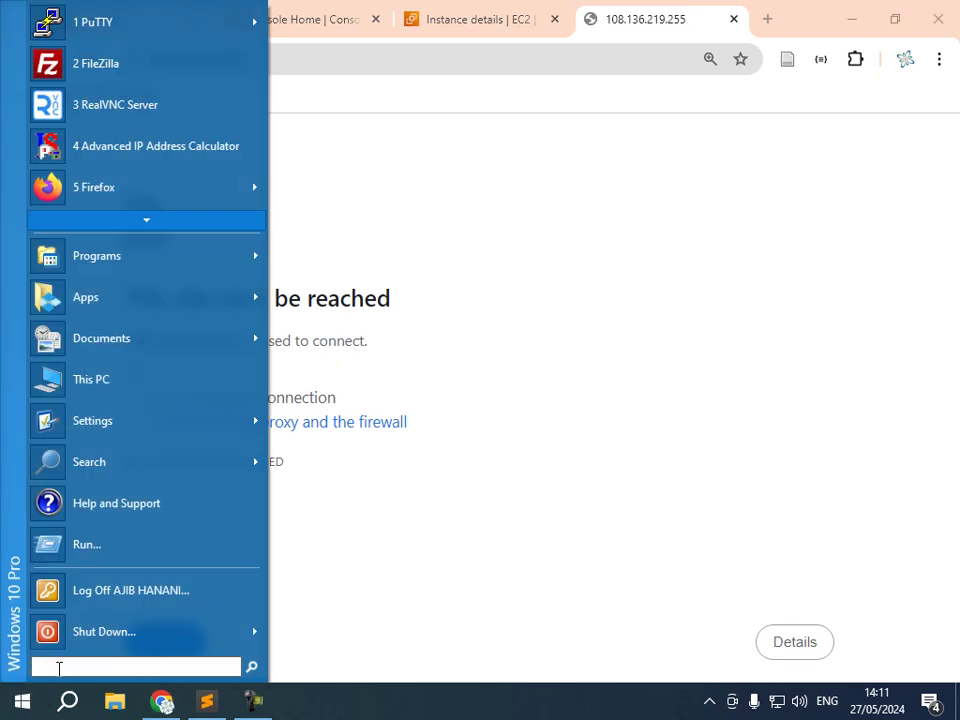
text(putt)
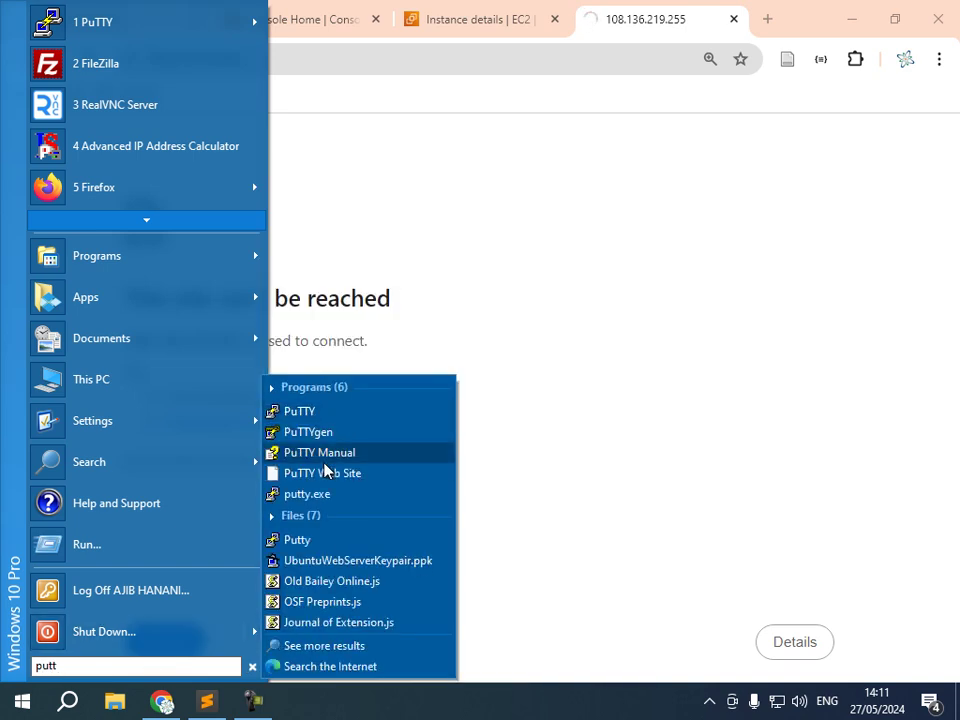
click(299, 411)
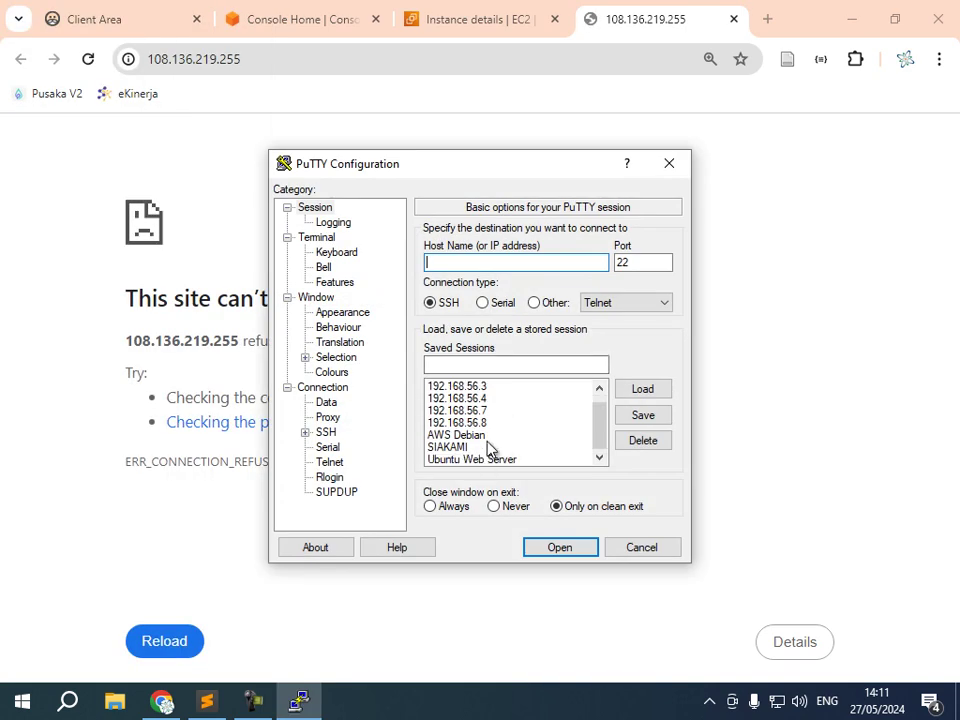
click(481, 460)
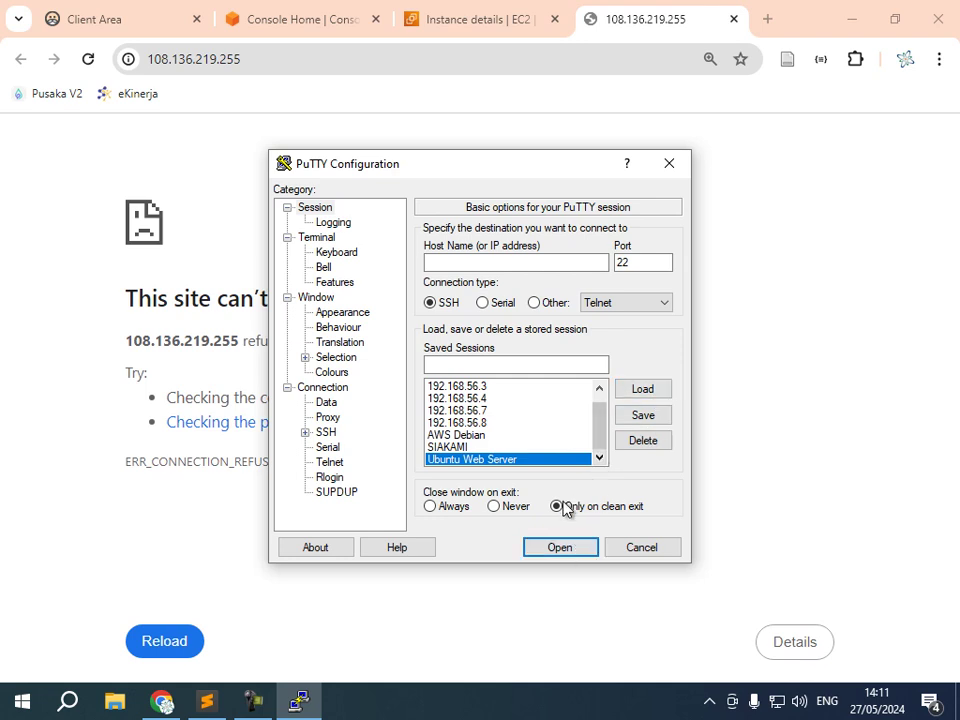
double_click(462, 460)
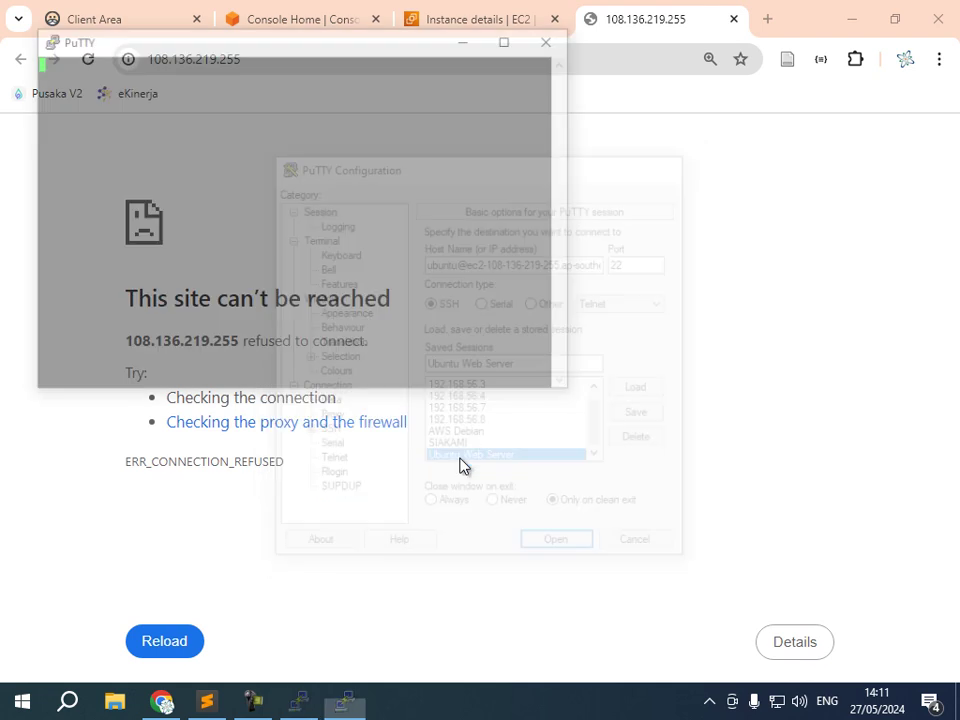
drag(214, 37, 508, 133)
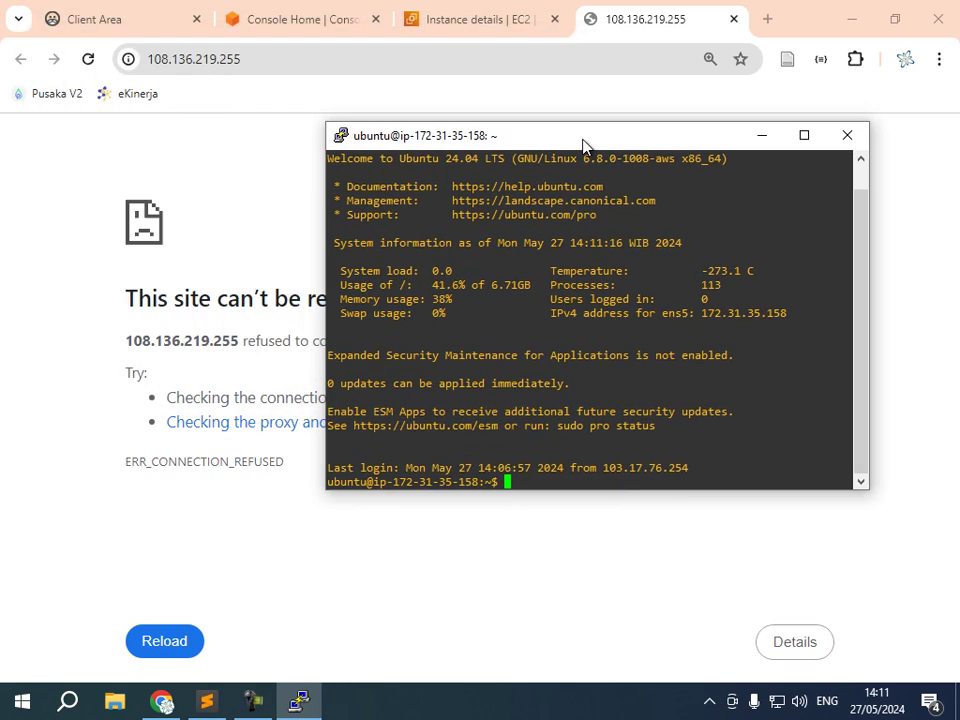
- Start XAMPP on the server by running sudo /opt/lampp/lampp start
text(sudo )
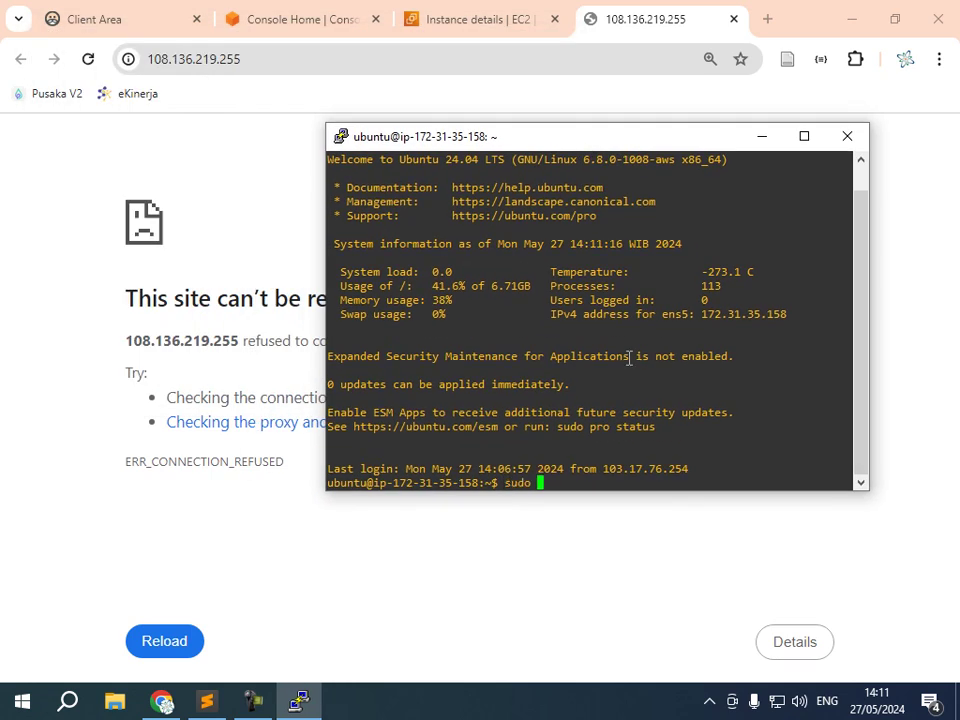
text(/opt/lampp/lampp start)
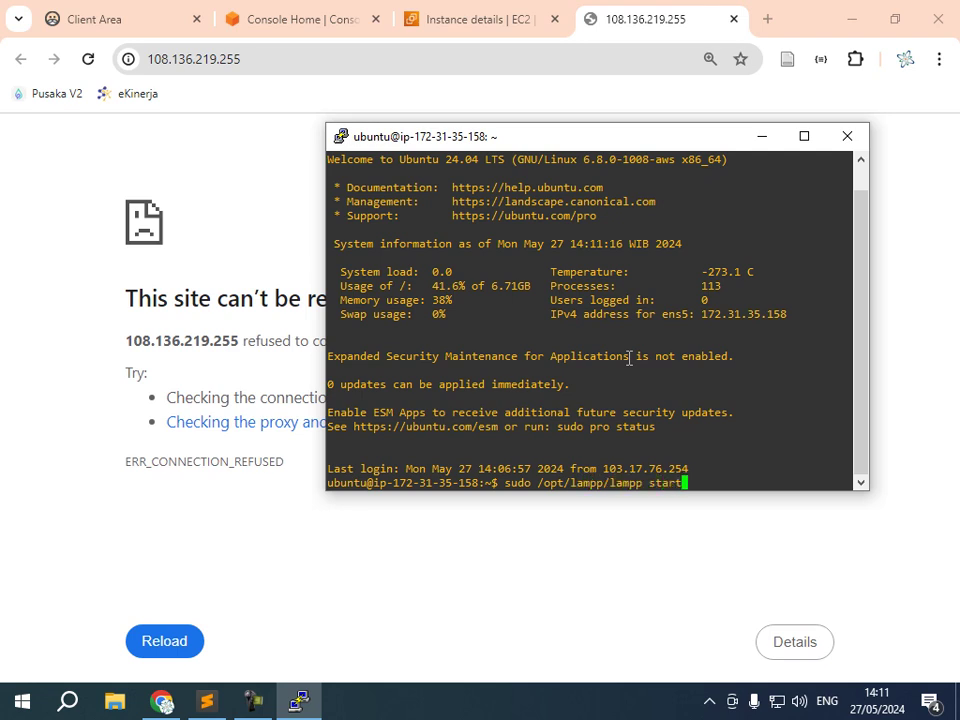
key(Return)
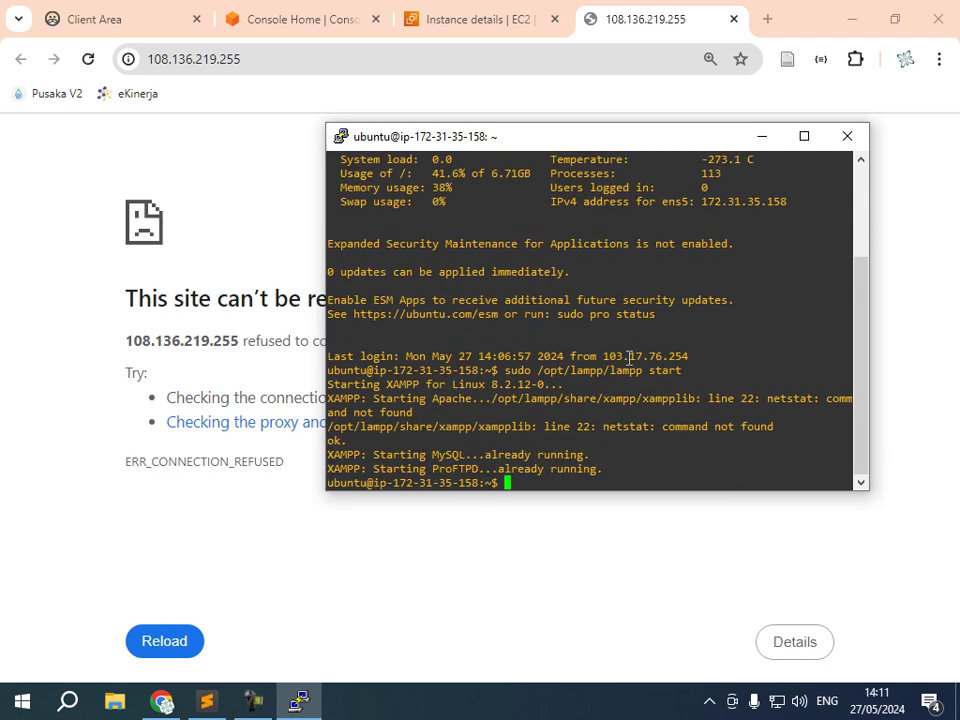
- Restart XAMPP by running sudo /opt/lampp/lampp restart
key(Up)
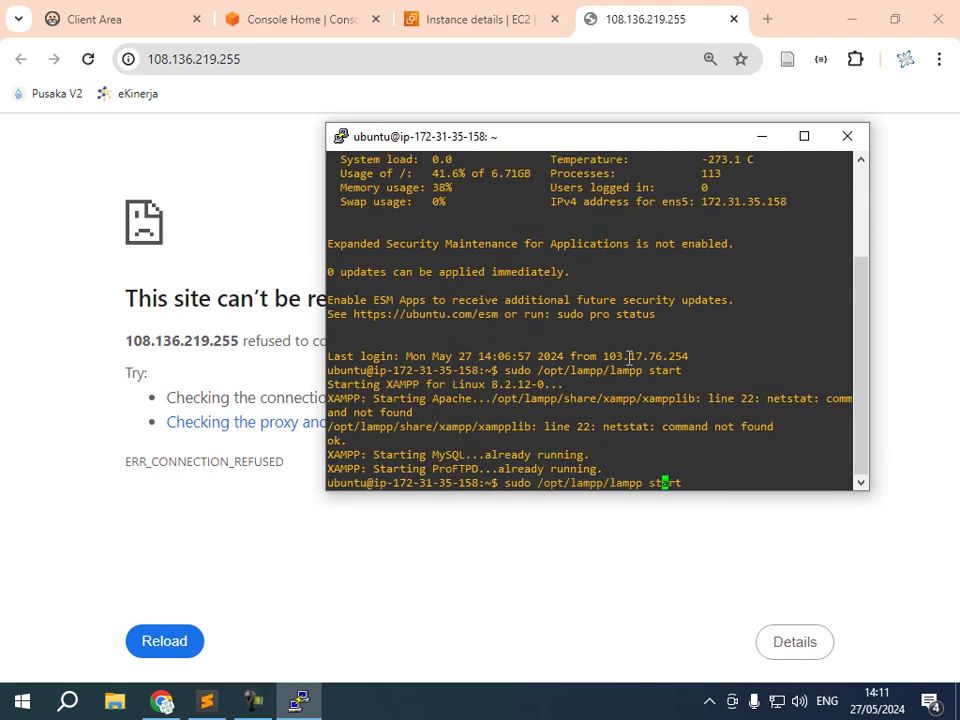
text(re)
key(Return)
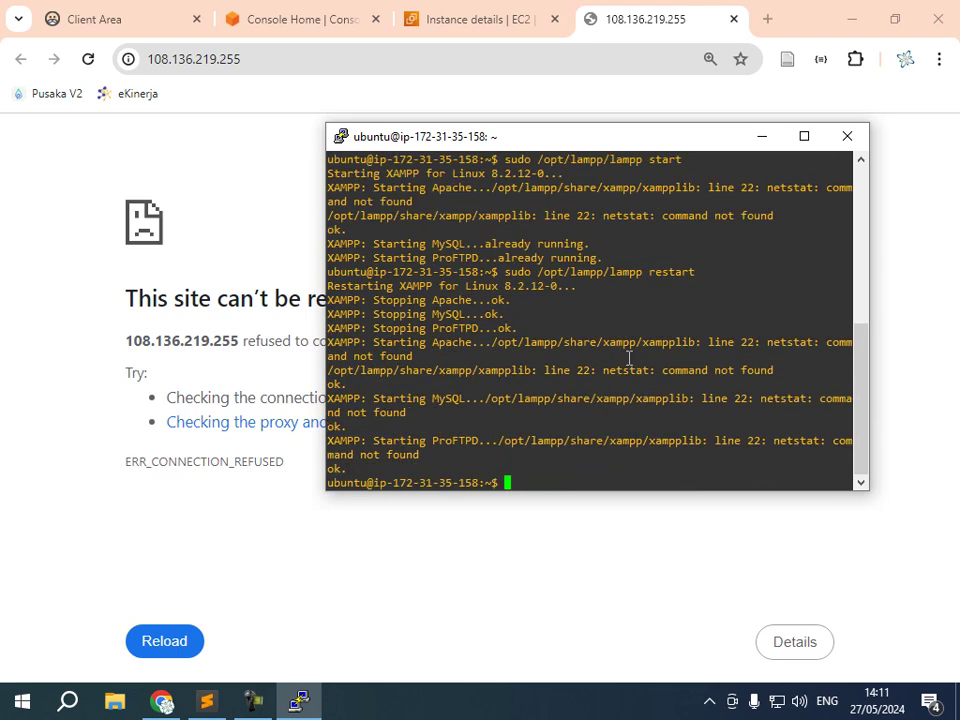
- Switch to the browser, reload the 108.136.219.255 page at 80% zoom and check the IP in its address
click(247, 208)
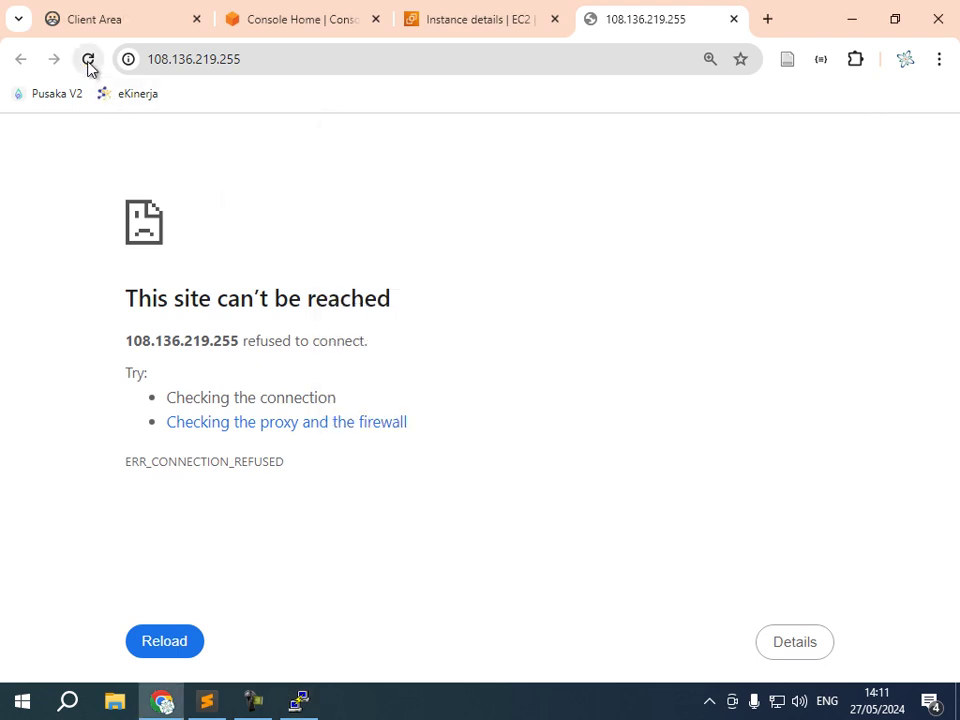
click(88, 62)
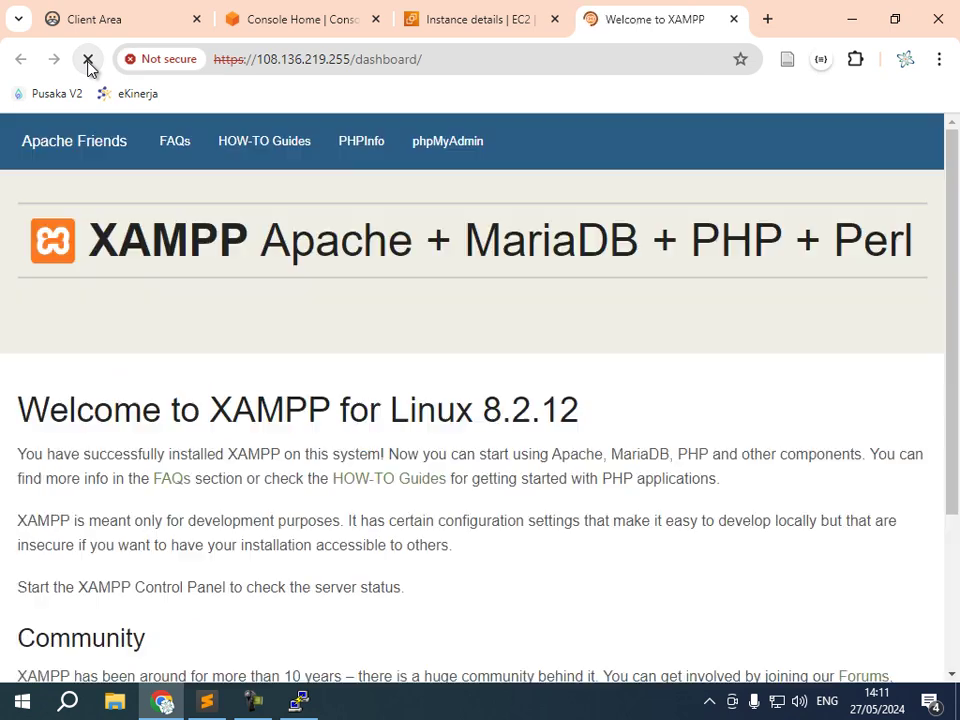
key(ctrl+minus)
key(ctrl+minus)
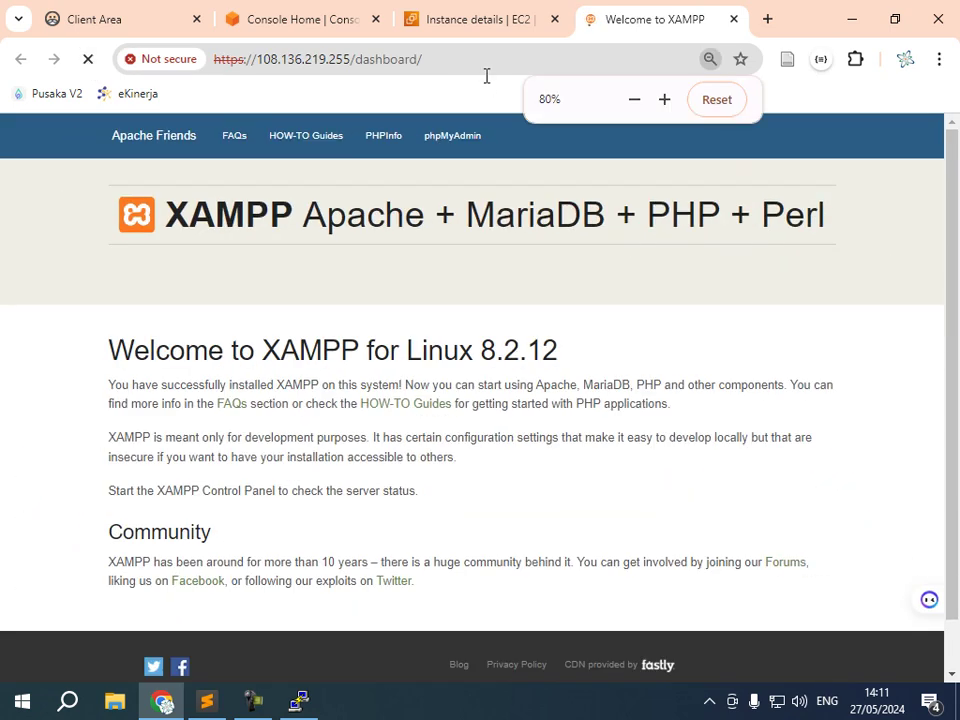
mouse_move(488, 28)
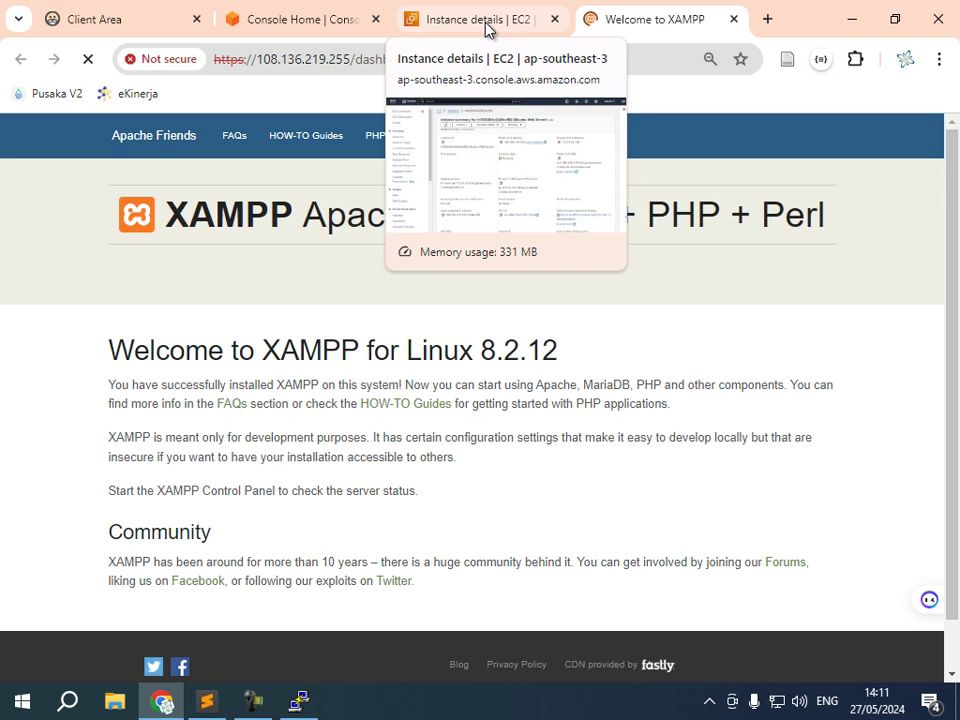
drag(258, 62, 335, 59)
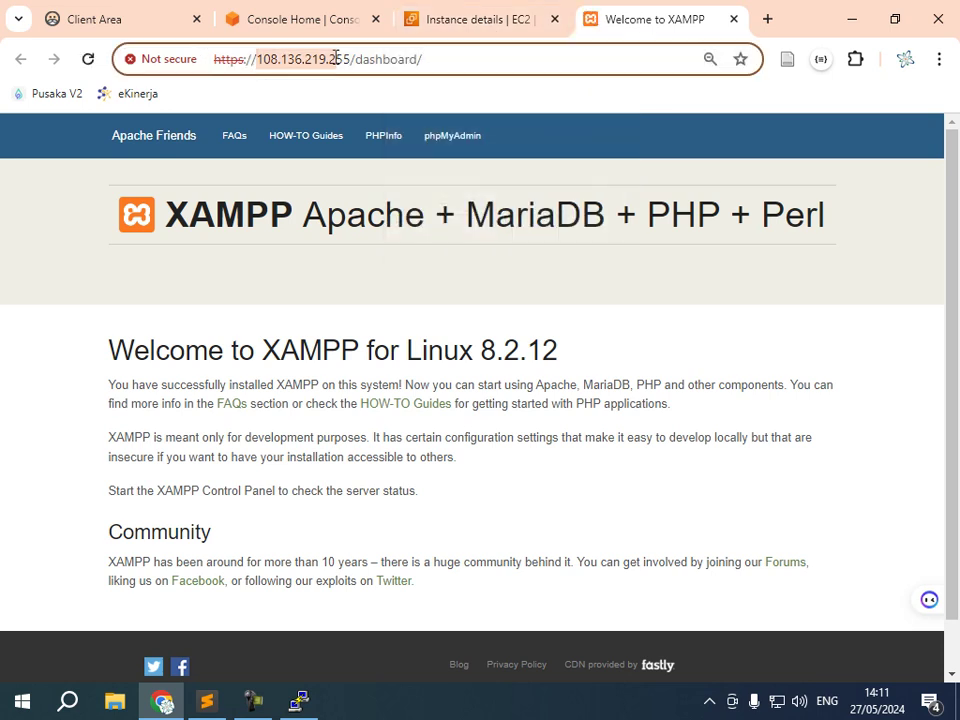
- Open the instance's public IPv4 DNS address from its details and compare that page with the one opened by IP
click(502, 31)
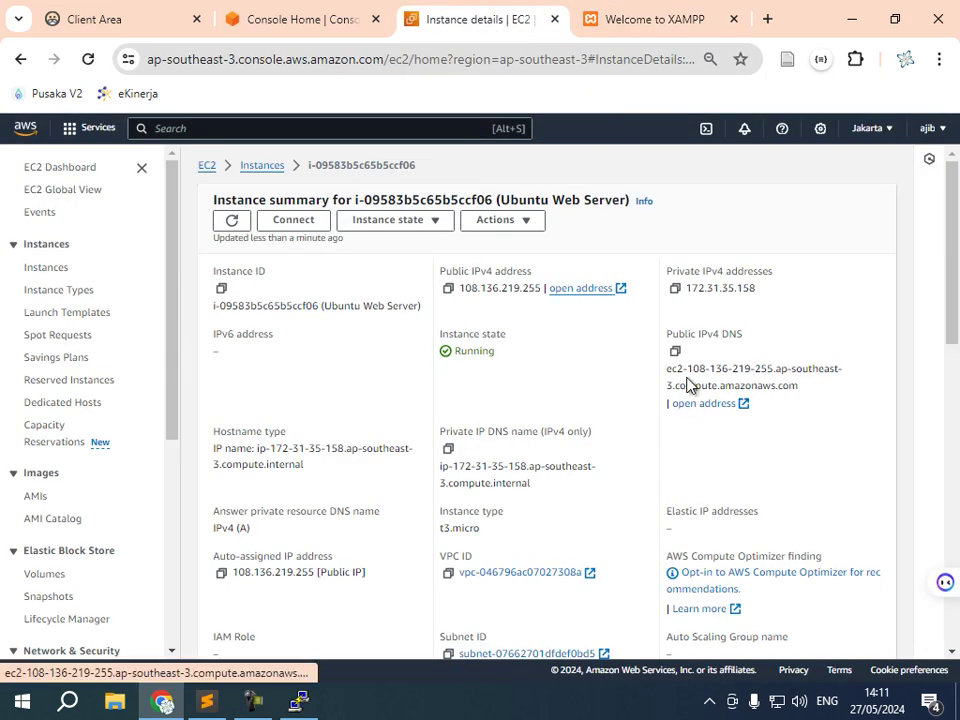
drag(668, 375, 800, 388)
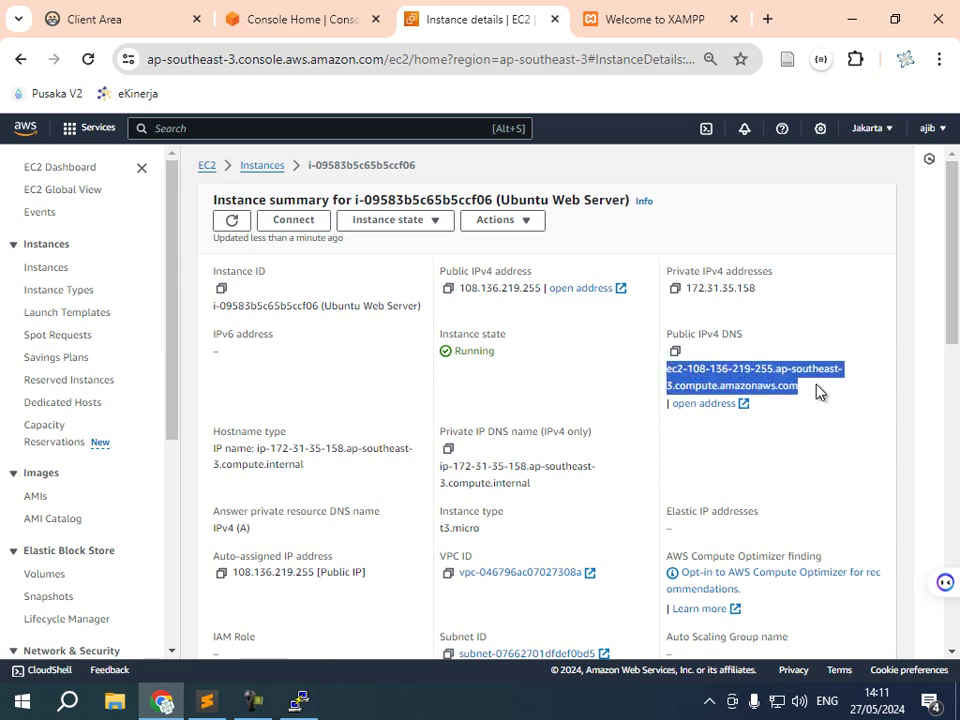
click(697, 405)
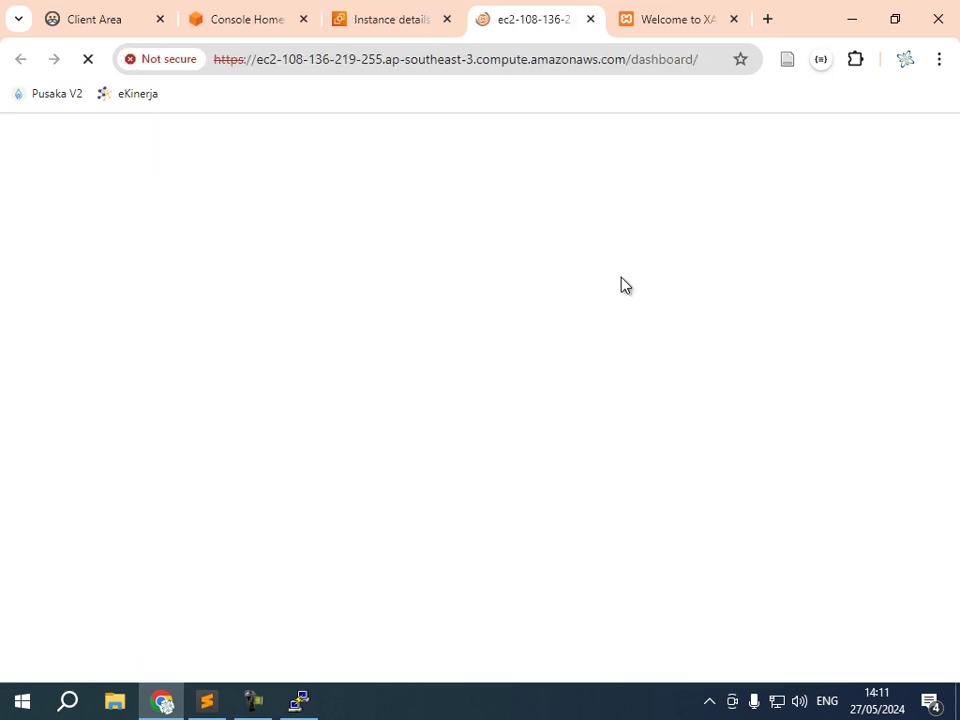
drag(279, 60, 571, 63)
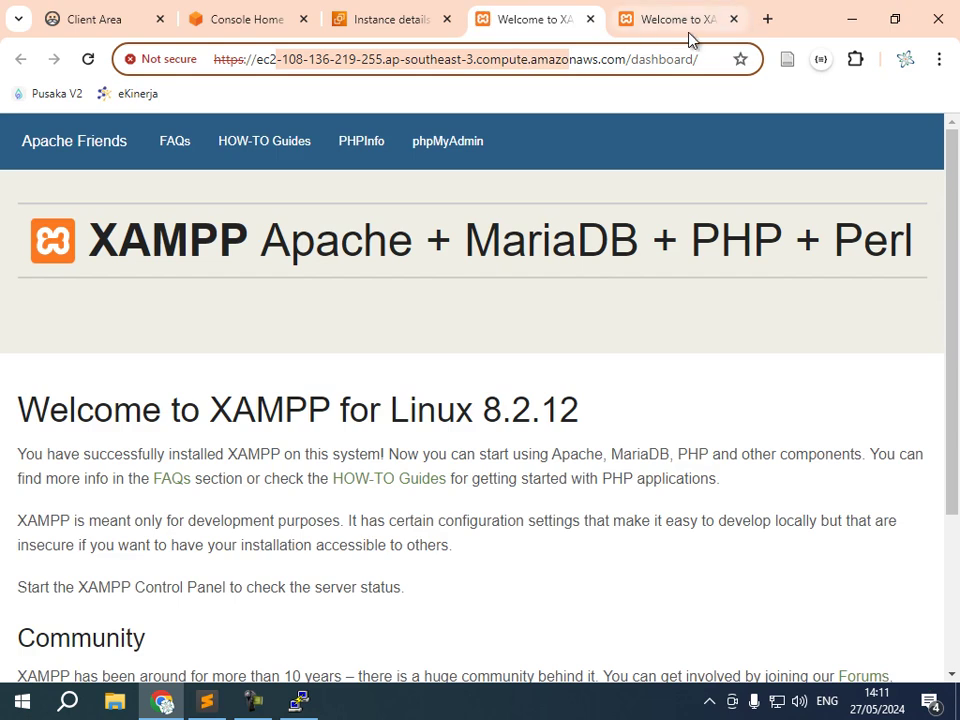
click(660, 30)
click(535, 27)
click(658, 24)
click(531, 26)
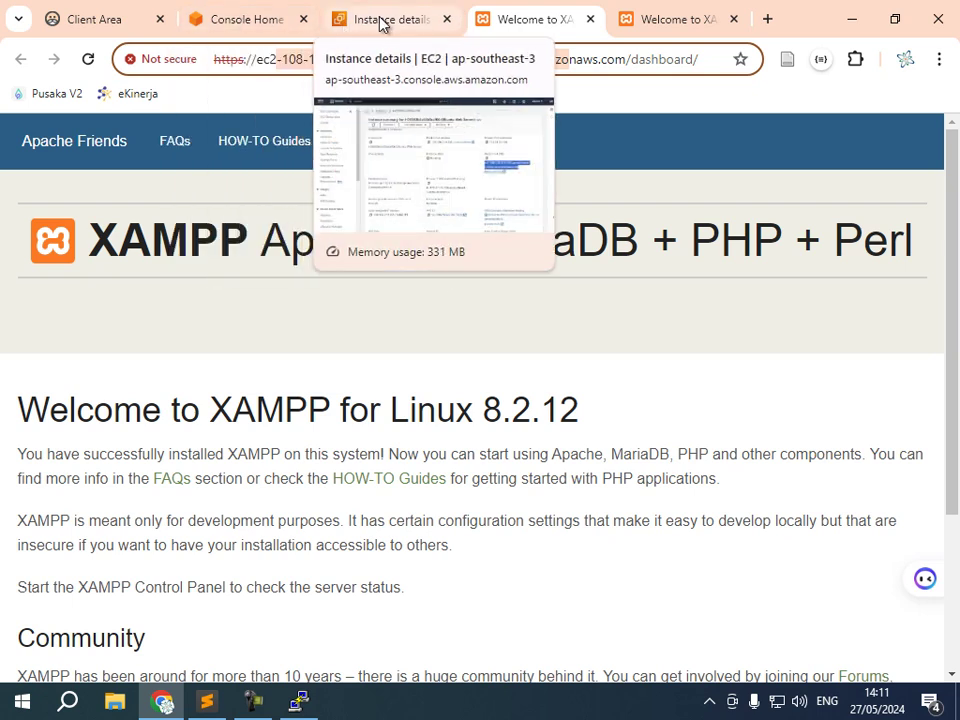
- In the Dewaweb client area, open the management page of the active my.id domain at 80% zoom and view its nameservers
click(250, 25)
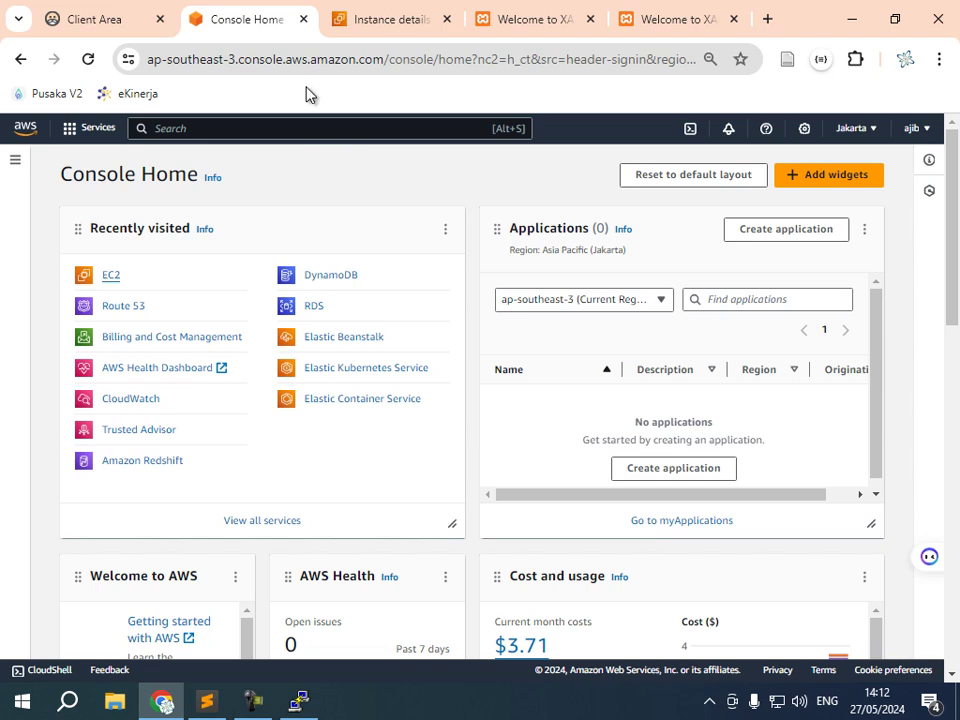
click(103, 26)
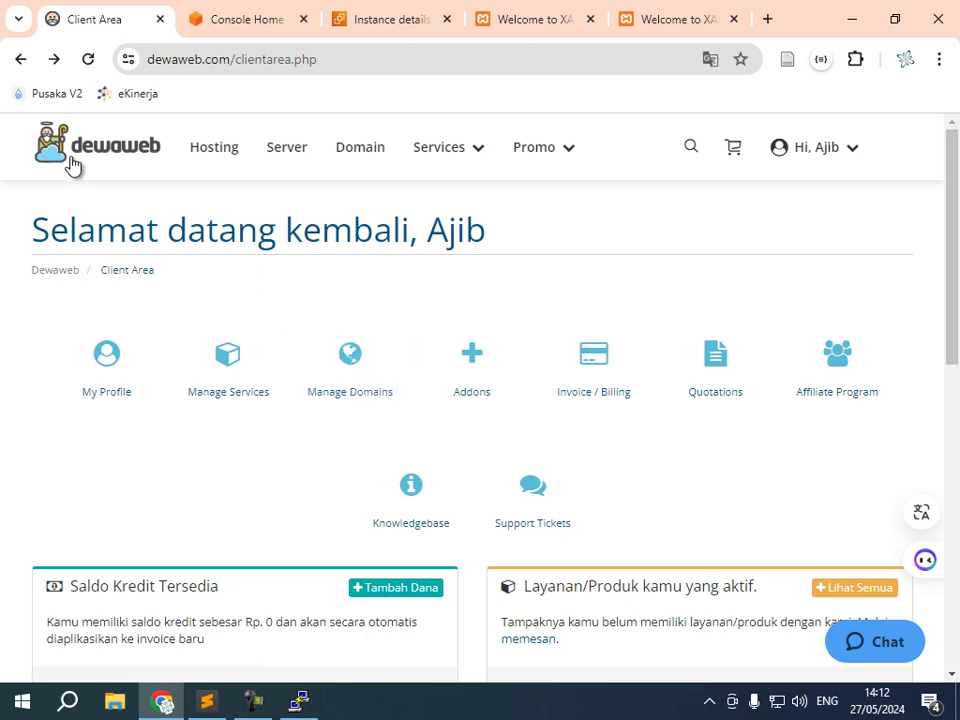
click(358, 378)
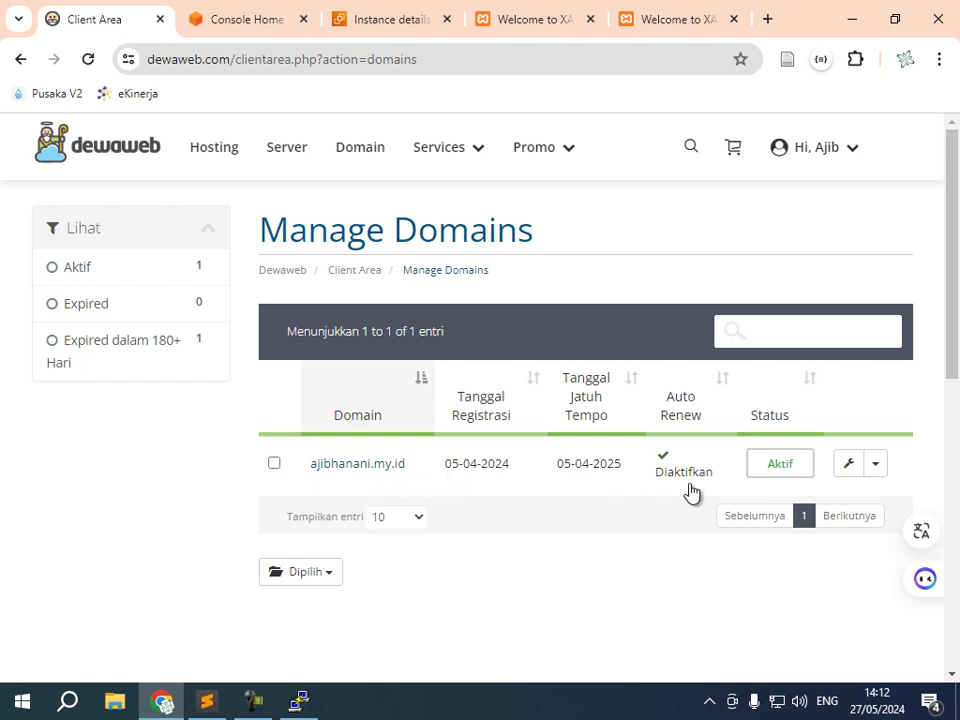
click(849, 466)
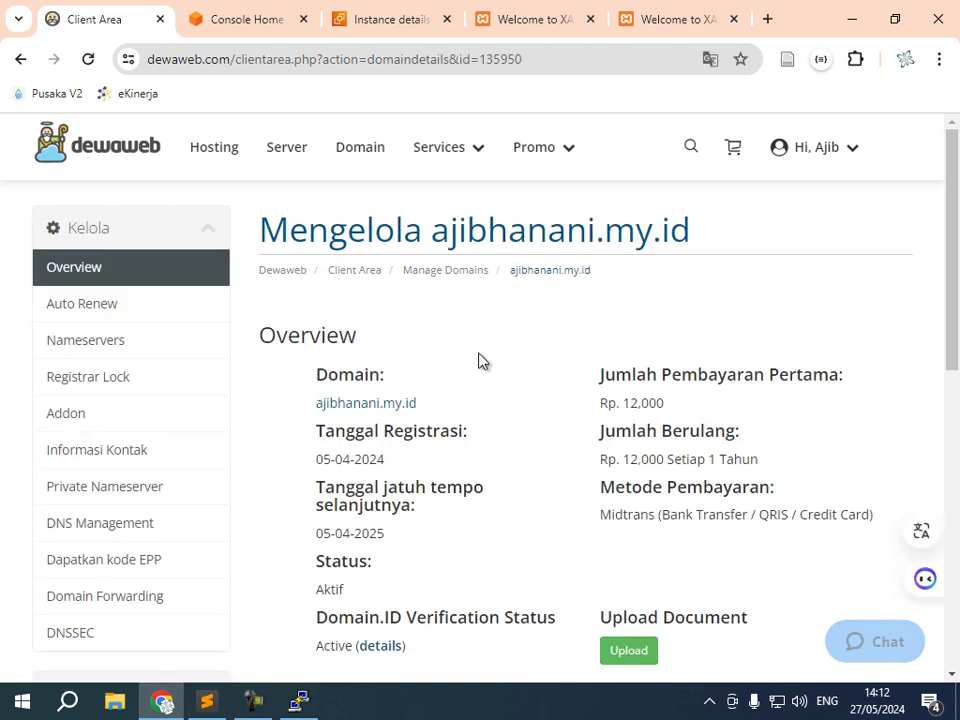
key(ctrl+minus)
key(ctrl+minus)
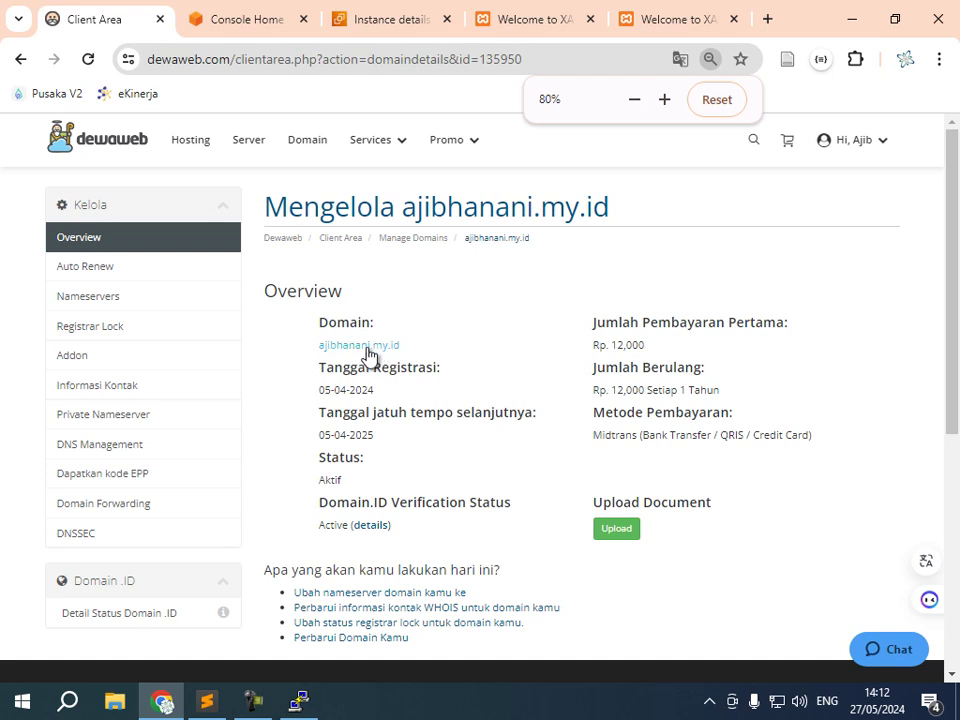
click(101, 306)
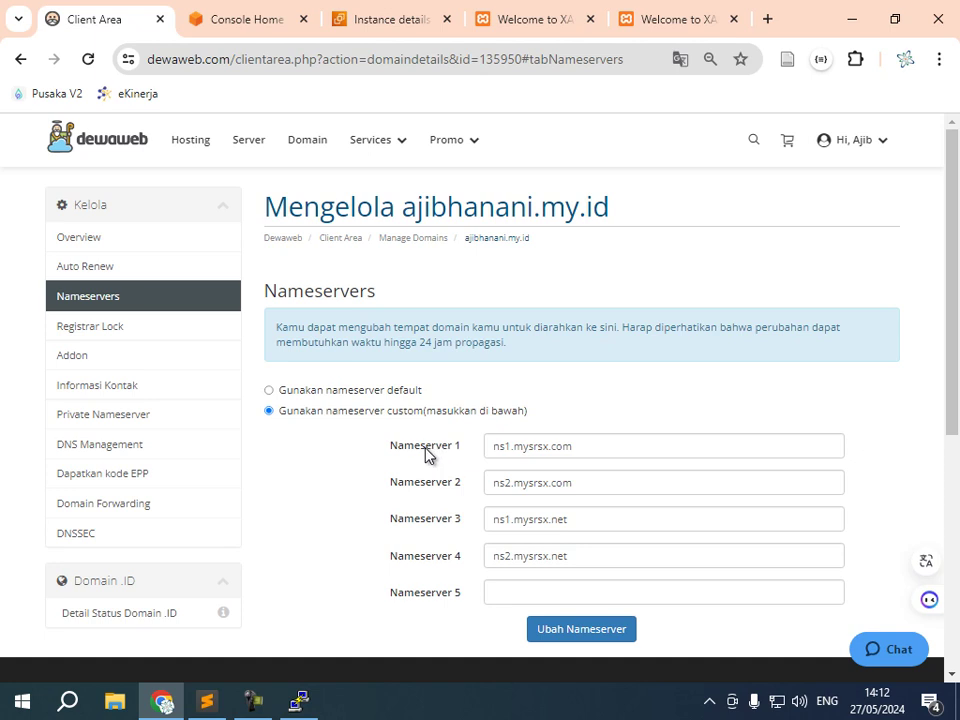
- Open the Route 53 dashboard from the AWS console, once in a new tab and once by searching for route 53
click(252, 28)
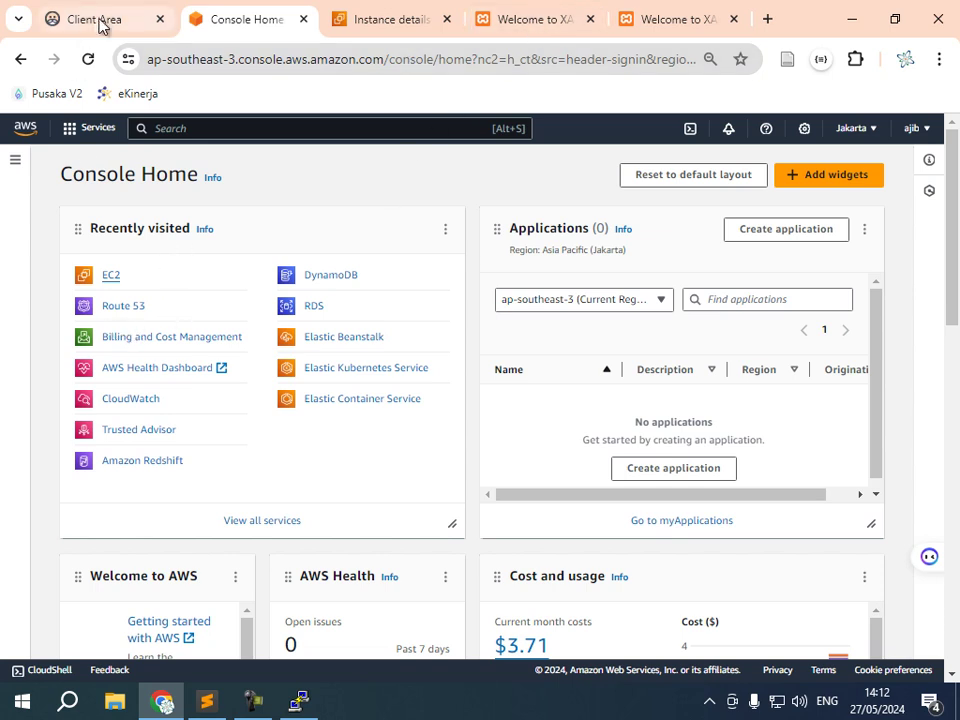
right_click(123, 317)
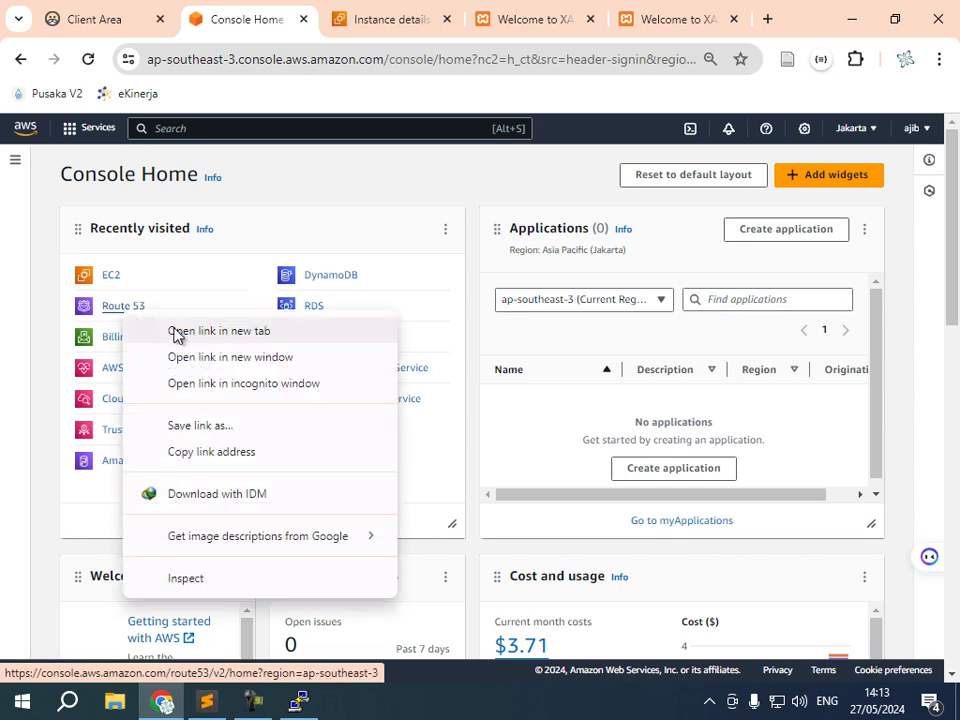
click(172, 331)
click(176, 128)
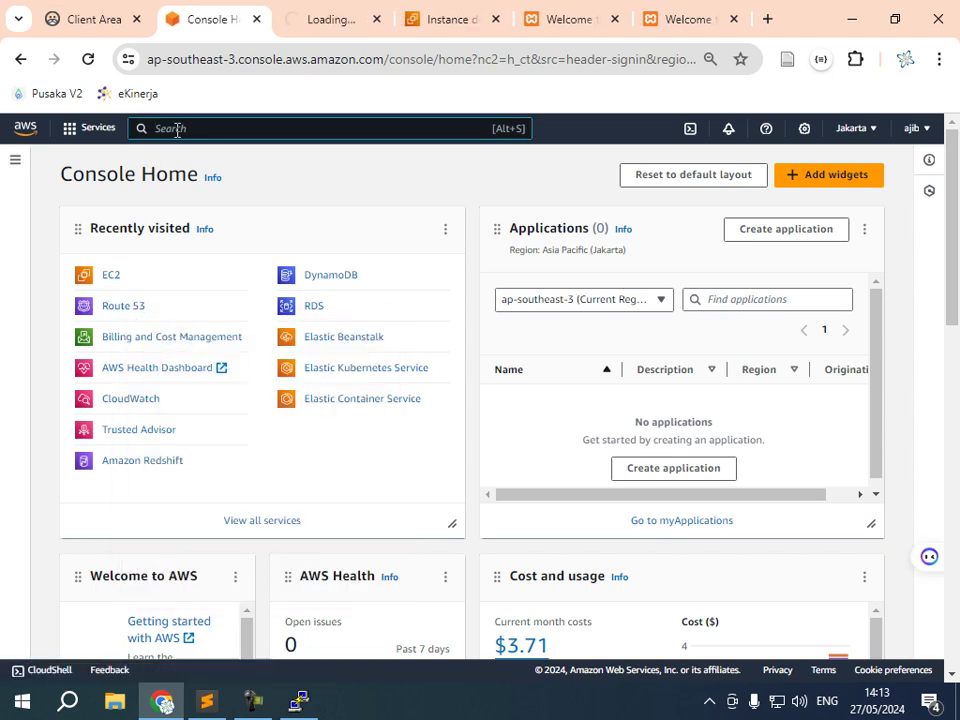
text(route)
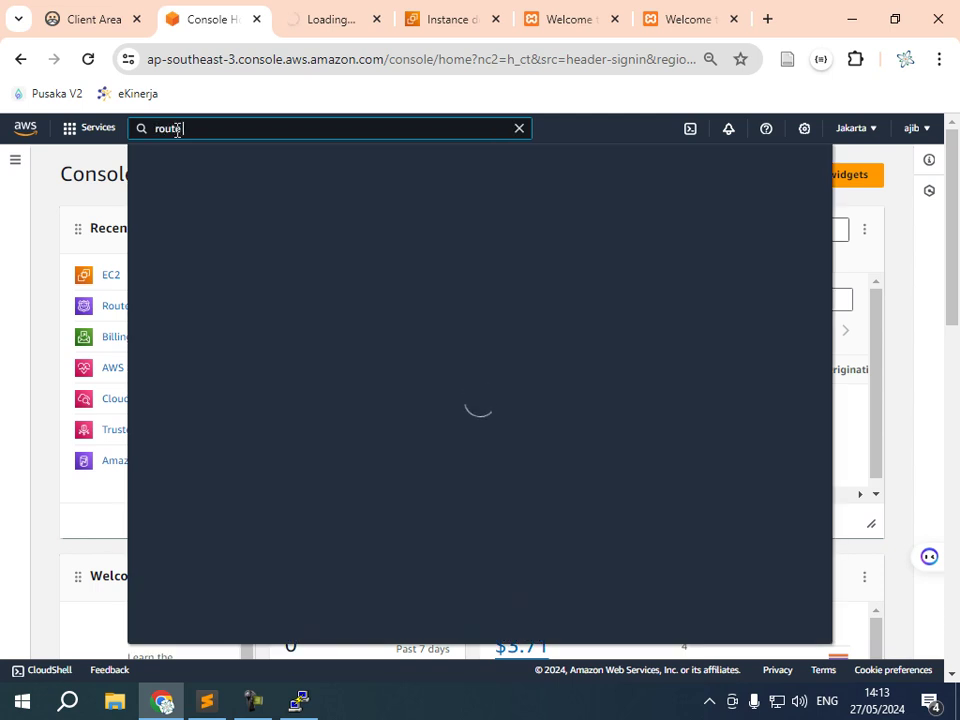
text( 53)
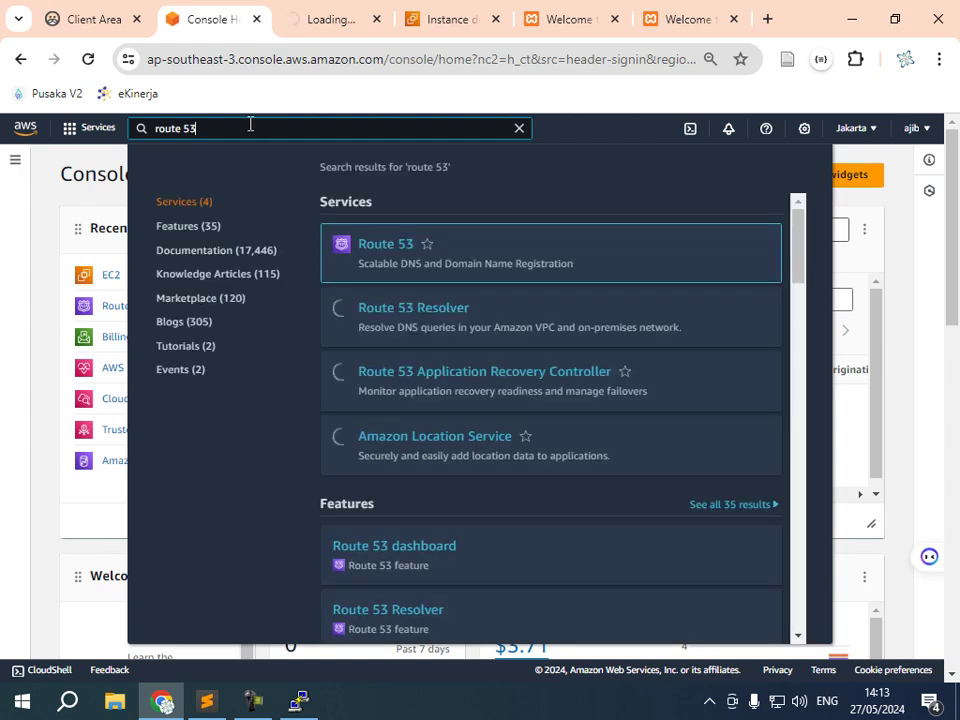
mouse_move(378, 251)
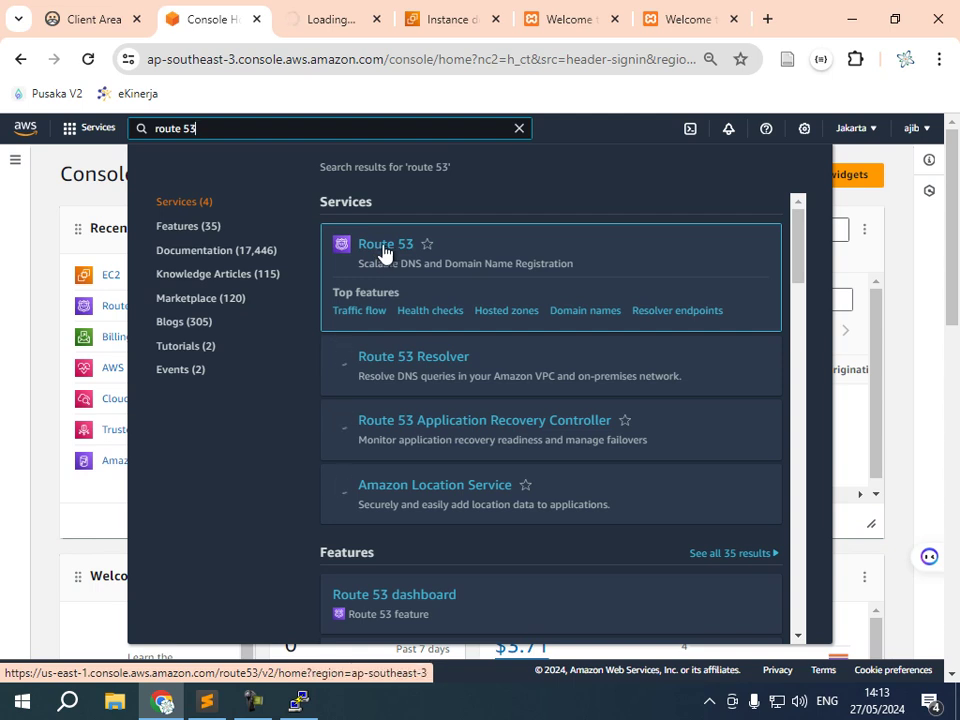
click(383, 250)
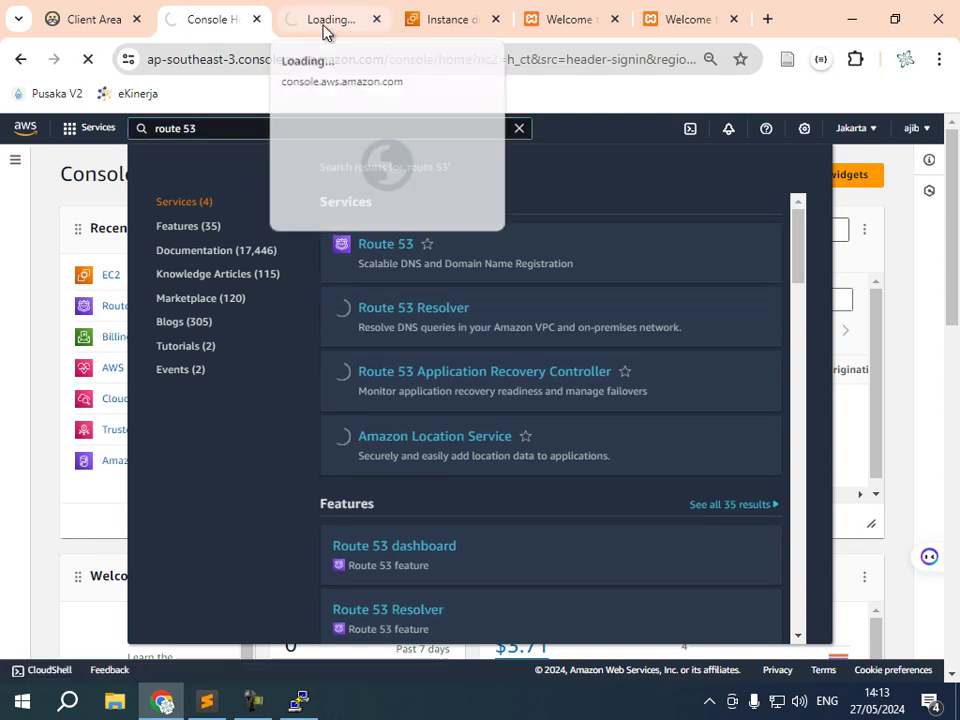
click(323, 28)
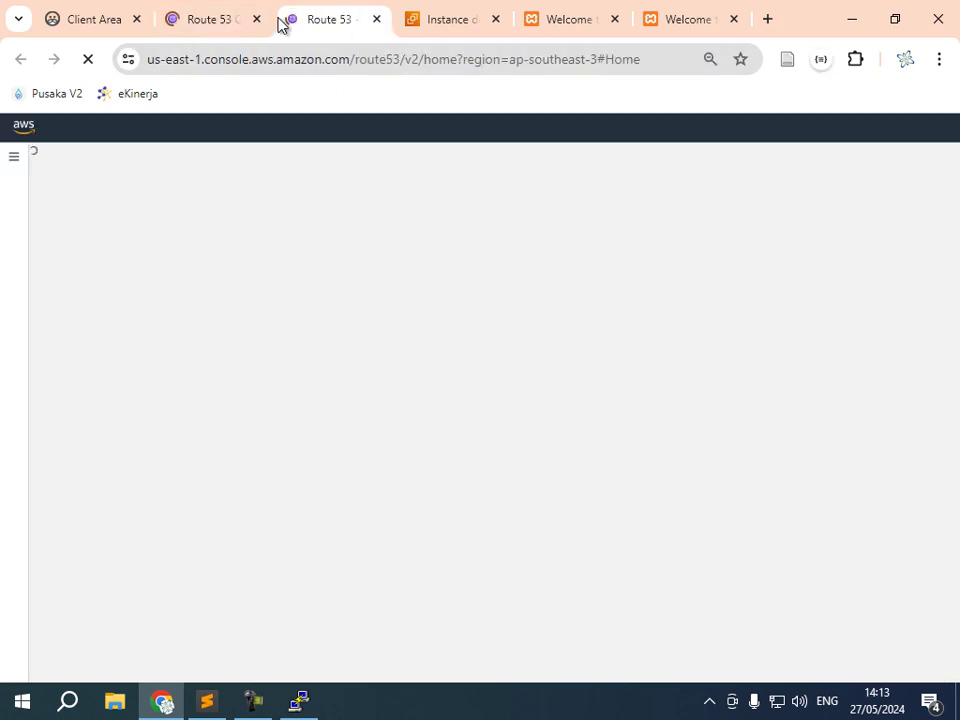
click(225, 24)
click(343, 21)
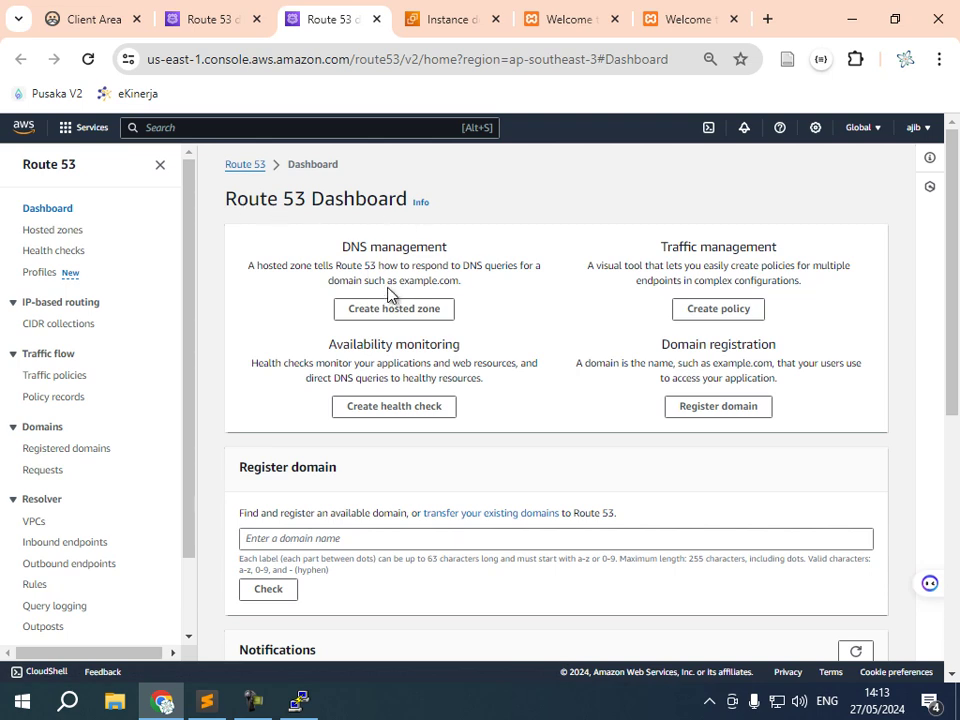
- Create a public hosted zone in Route 53 for the my.id domain name copied from the Dewaweb management page
click(402, 318)
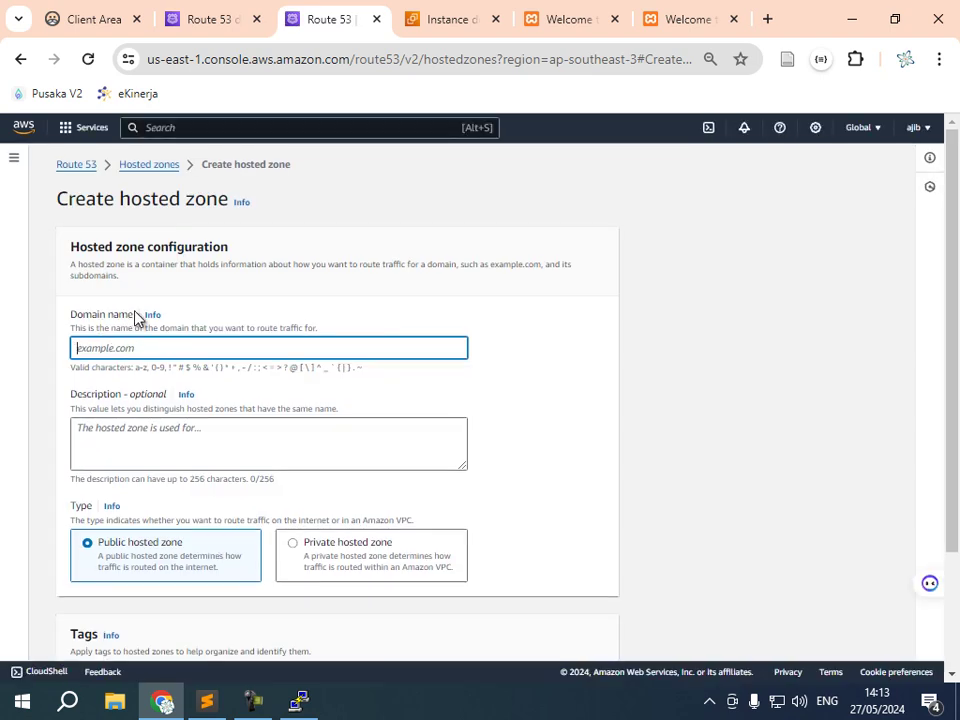
click(80, 22)
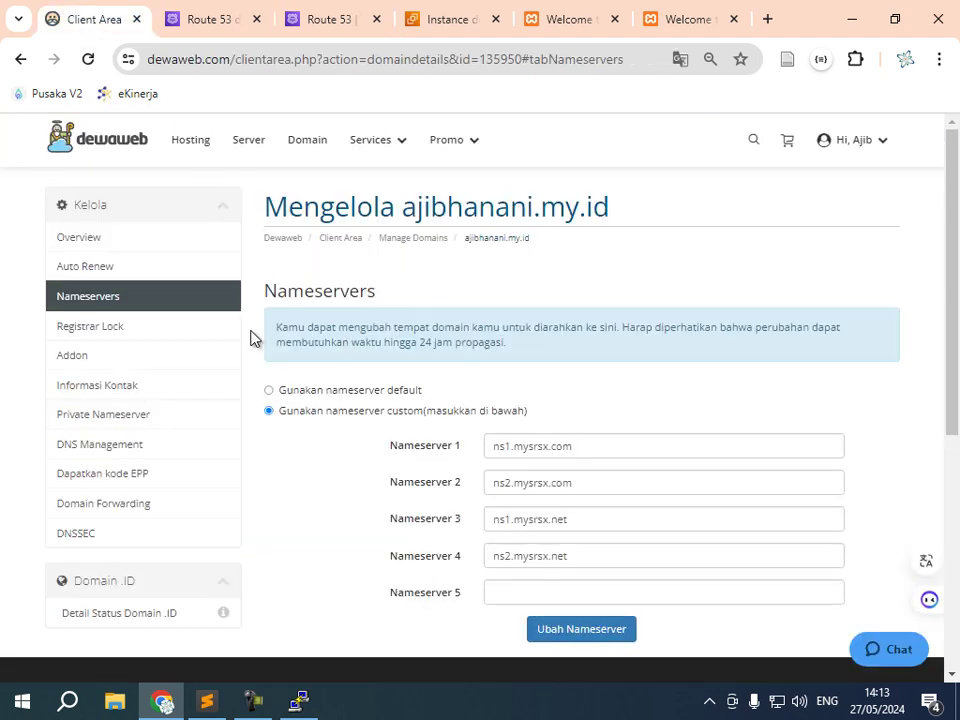
drag(617, 218, 401, 210)
key(ctrl+c)
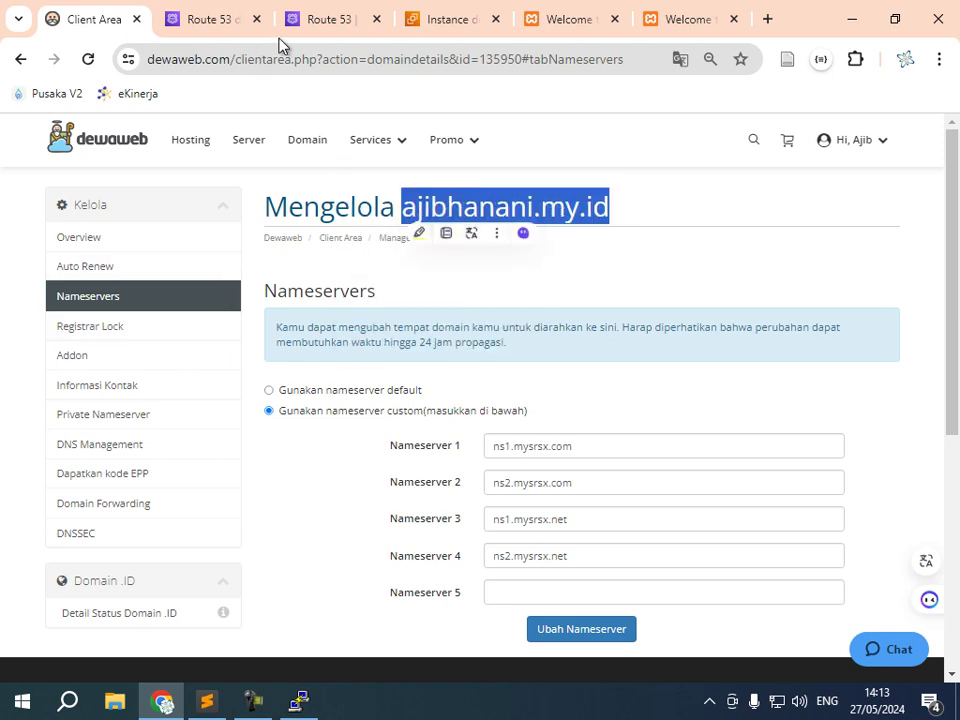
click(332, 22)
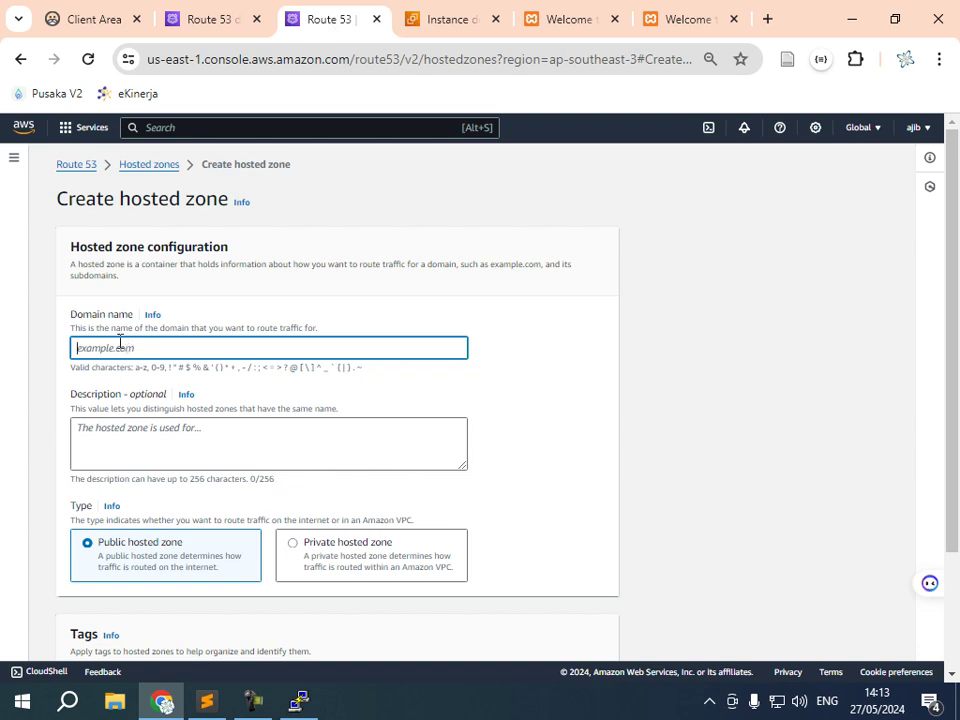
key(ctrl+v)
scroll(349, 437, down, 1)
scroll(654, 521, down, 1)
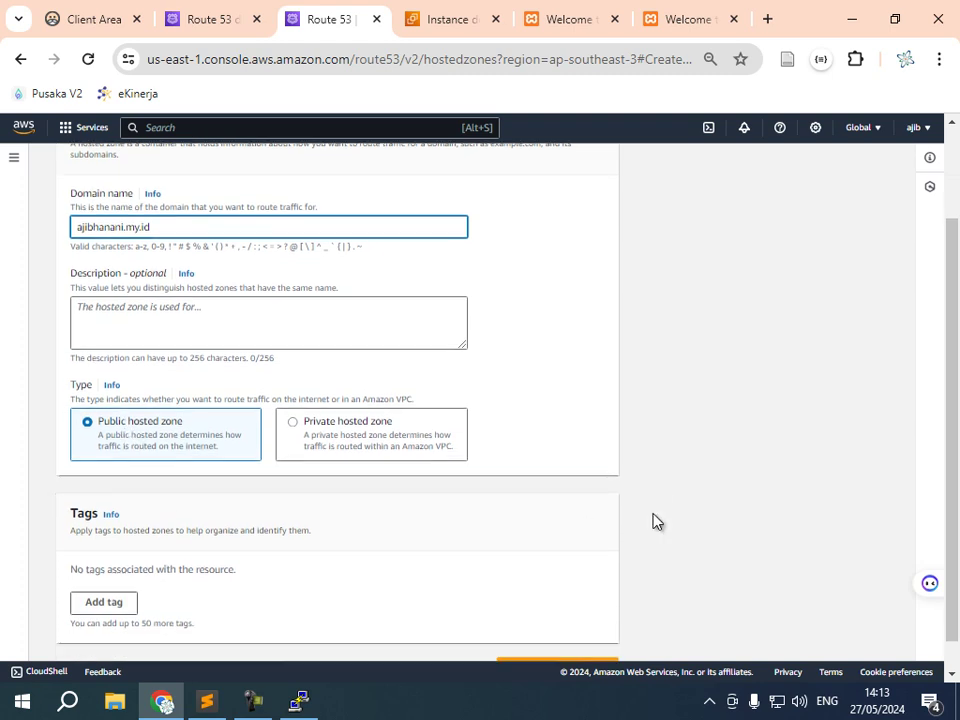
key(ctrl+minus)
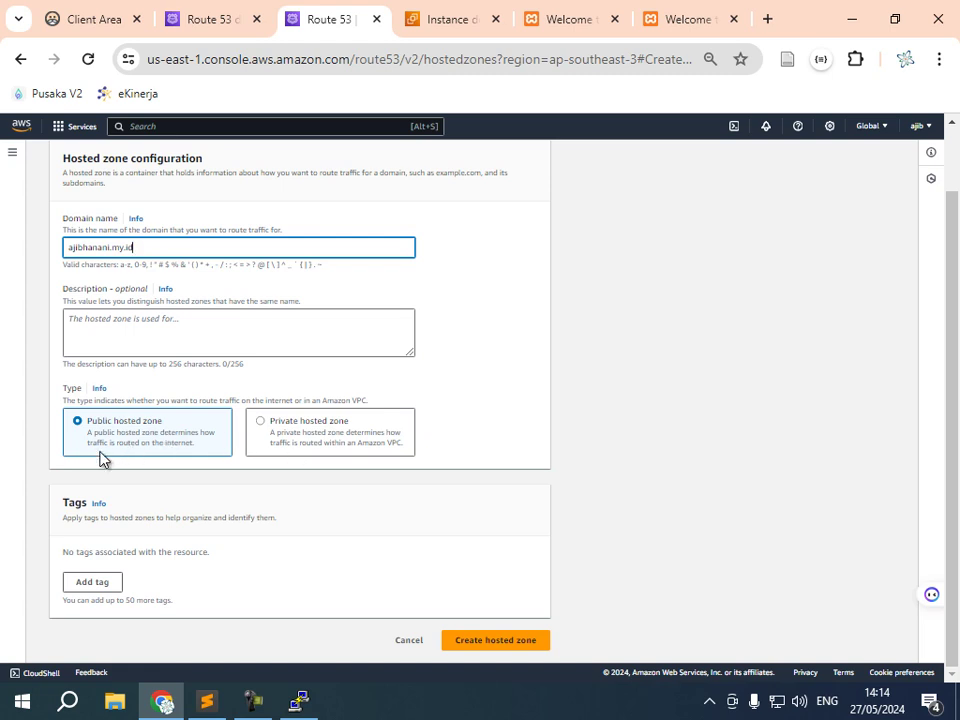
click(489, 640)
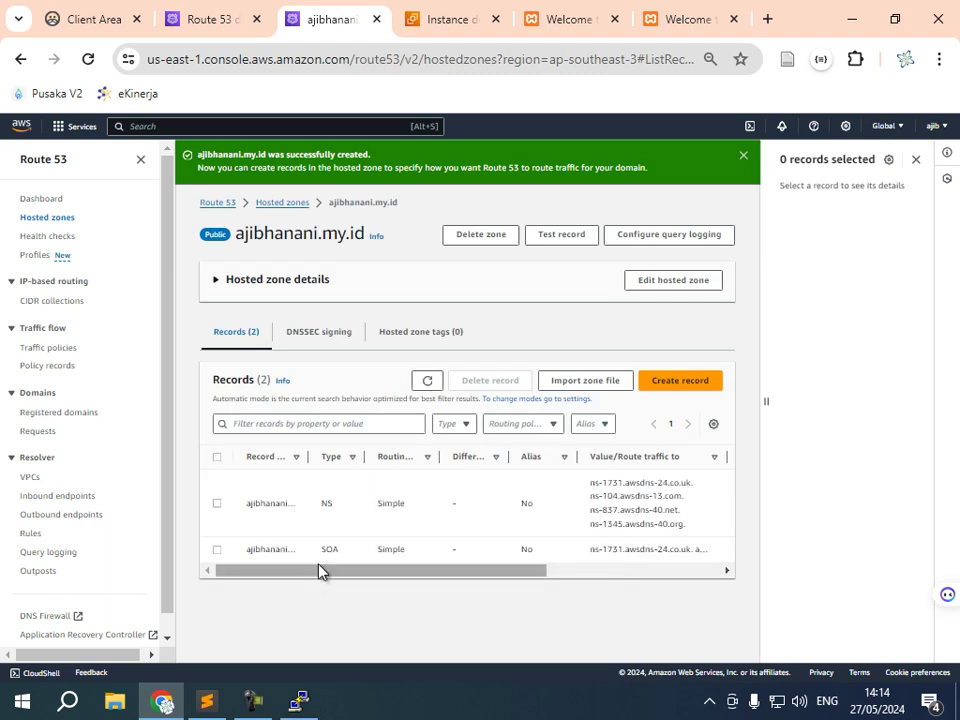
- Hide the record details and adjust the records table's column widths, widening the record name and value columns
drag(309, 456, 346, 456)
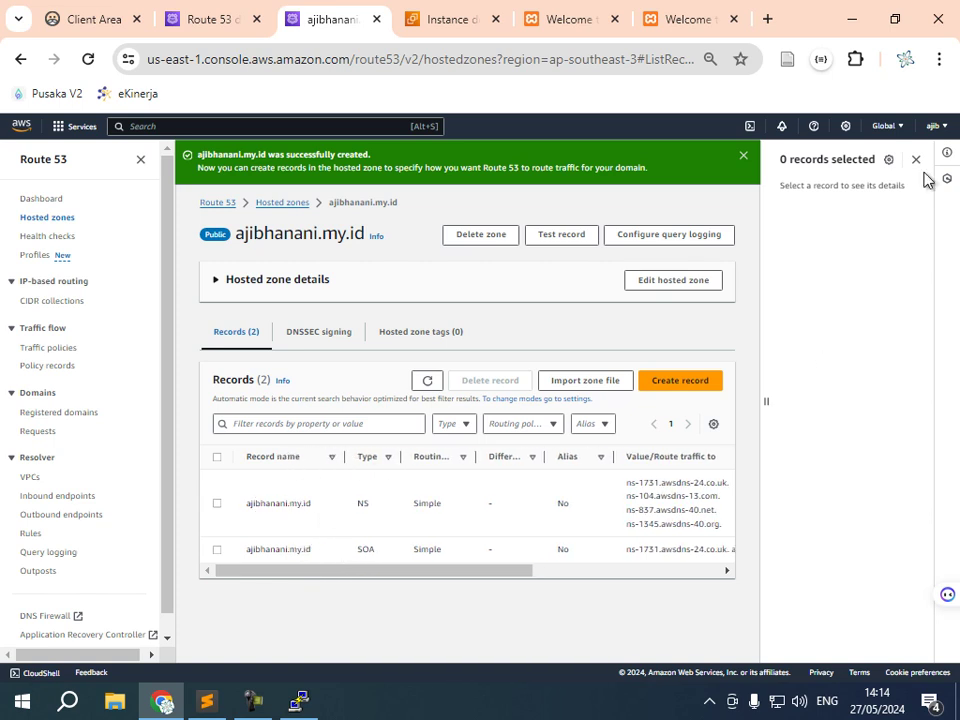
click(916, 160)
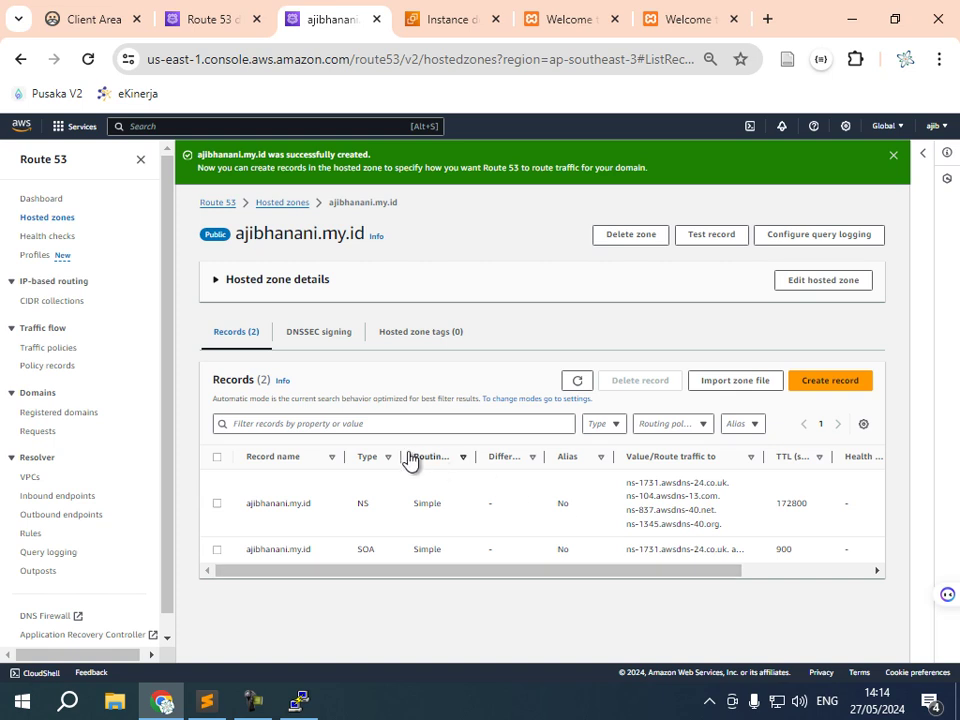
drag(401, 456, 420, 456)
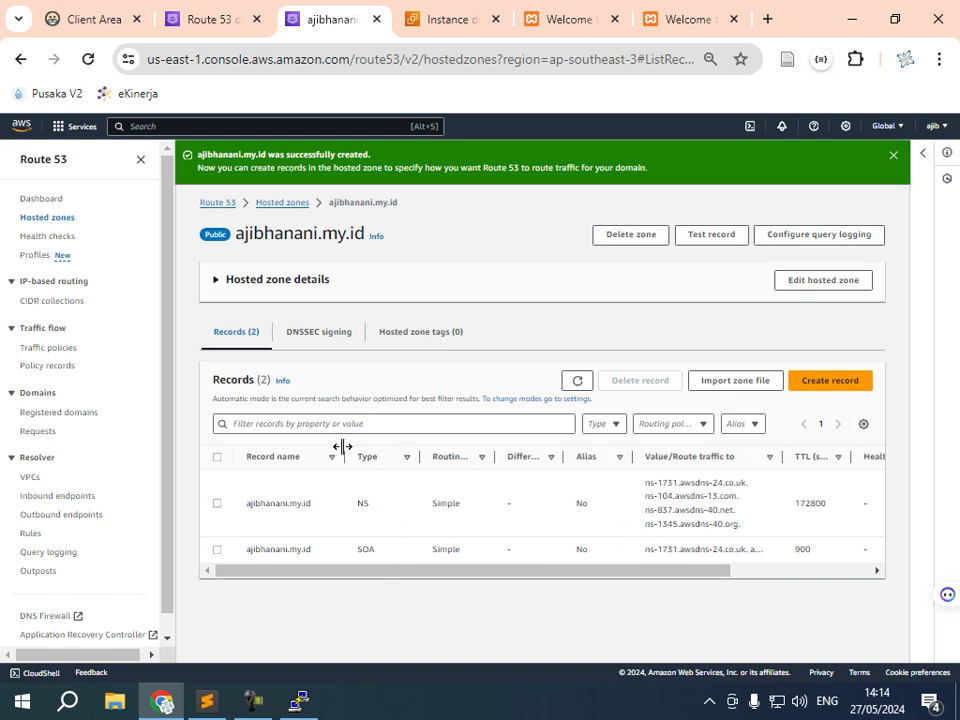
drag(342, 446, 334, 446)
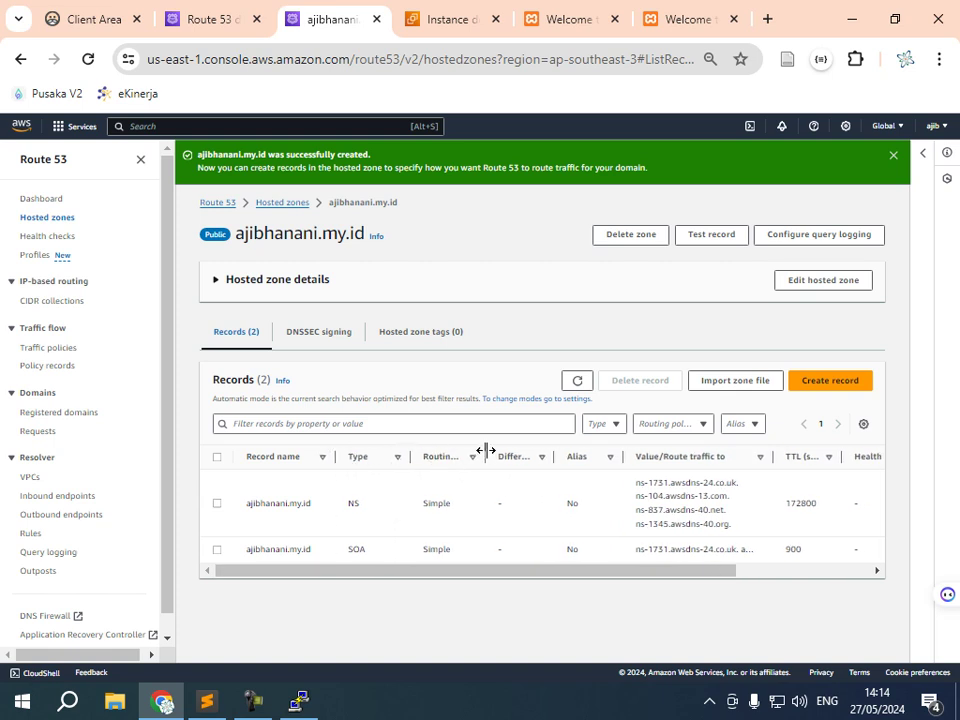
drag(555, 456, 561, 456)
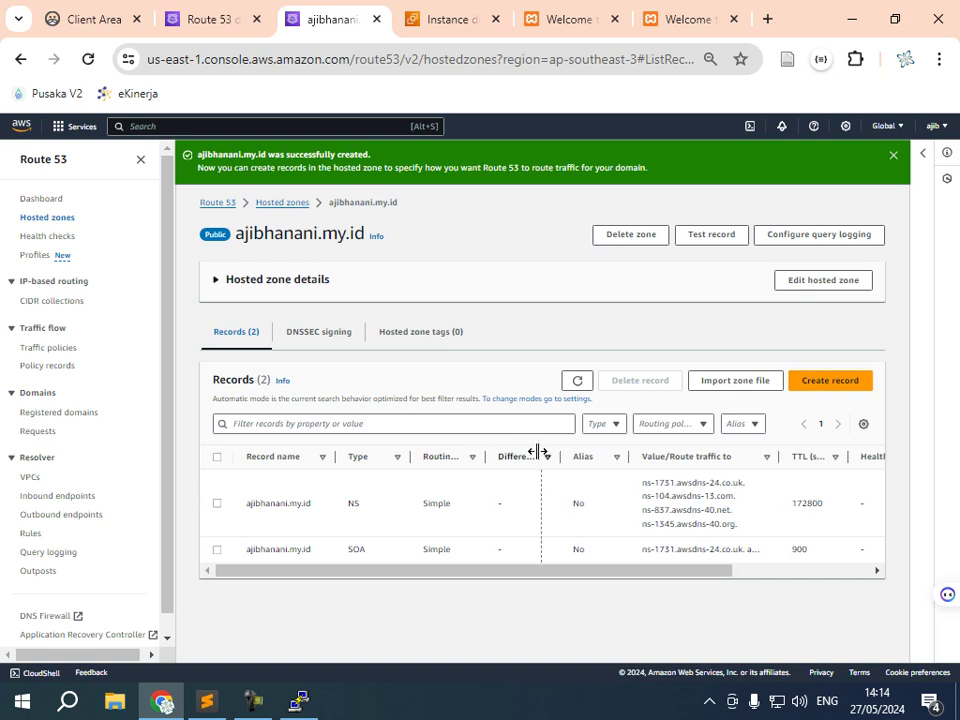
drag(634, 456, 640, 456)
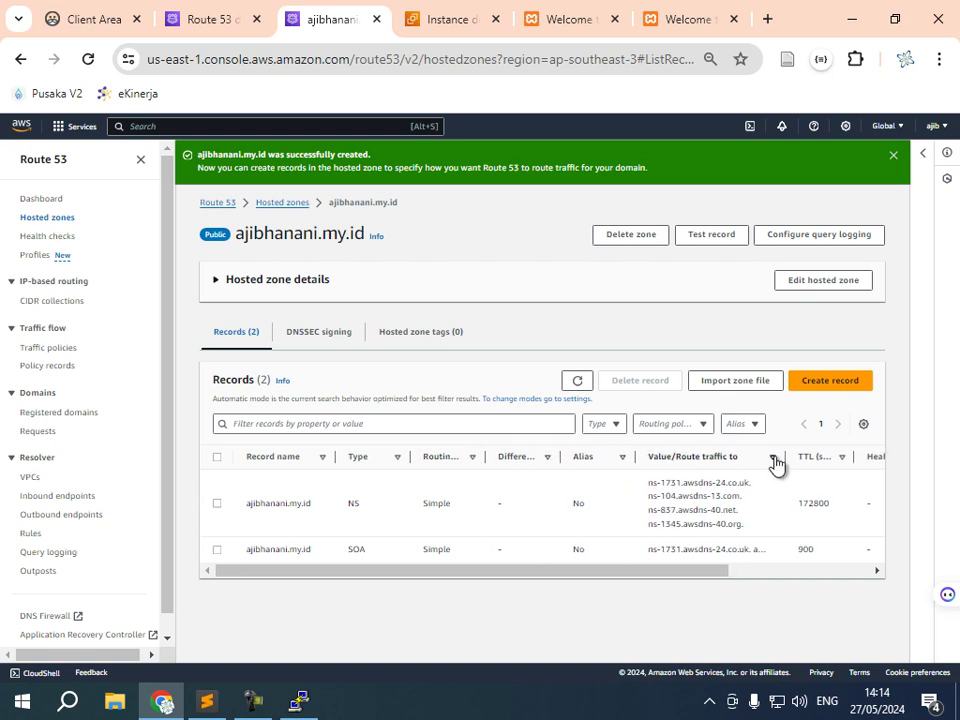
drag(789, 456, 823, 456)
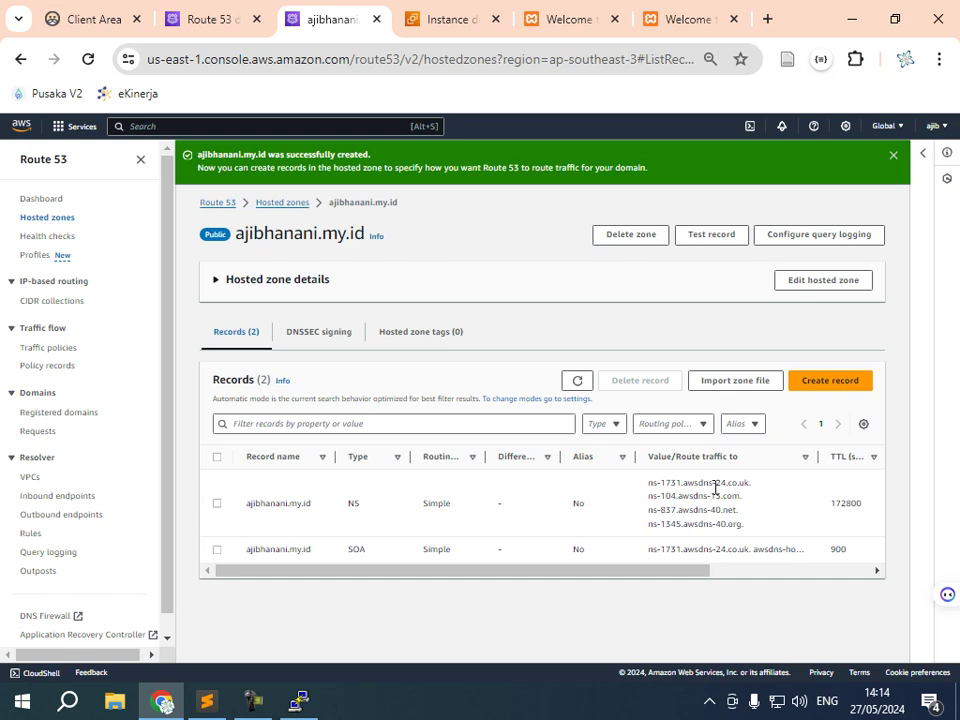
- Enlarge the hosted zone page and examine the nameserver values of the NS record
scroll(700, 527, up, 1)
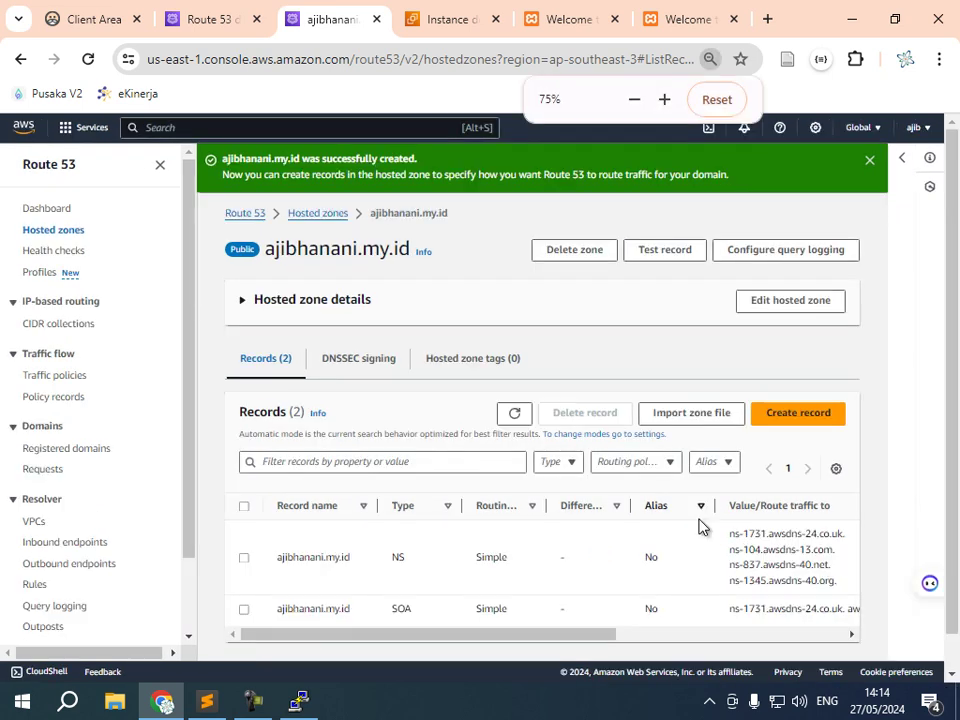
double_click(400, 558)
drag(731, 538, 846, 542)
drag(583, 636, 461, 634)
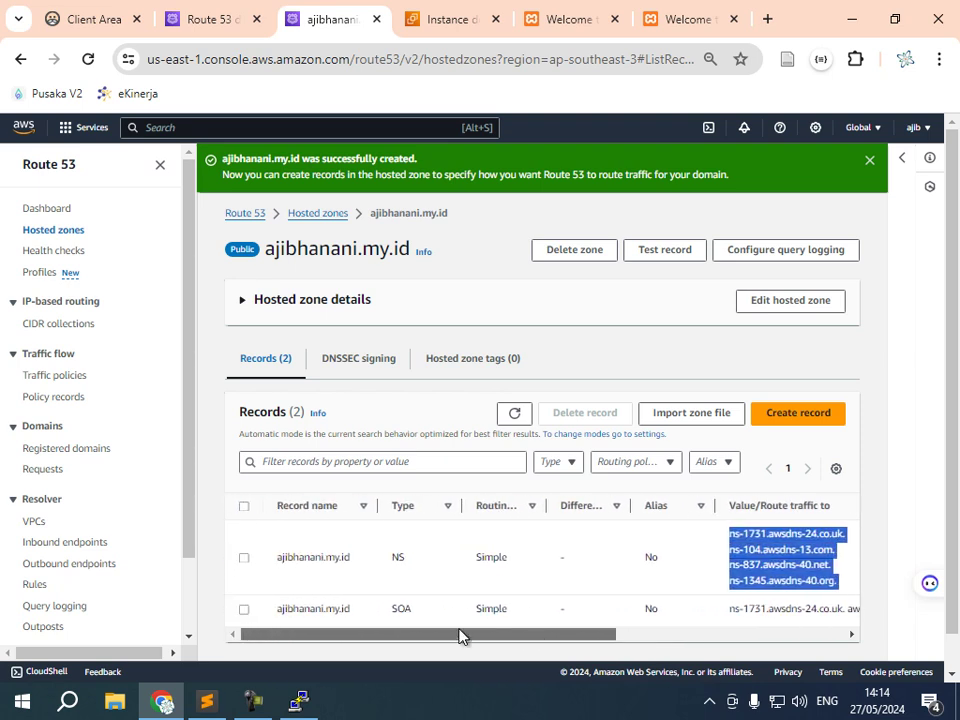
click(756, 546)
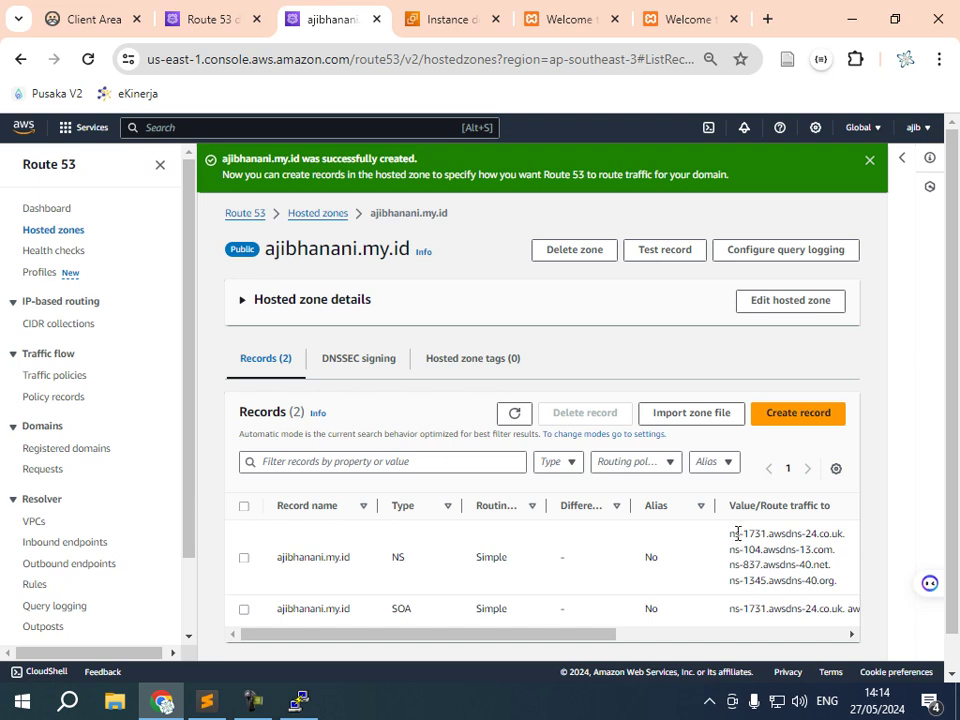
- Copy the NS record's first value and set Nameserver 1 at Dewaweb to ns-1731.awsdns-24.co.uk, without the trailing dot
drag(731, 540, 812, 543)
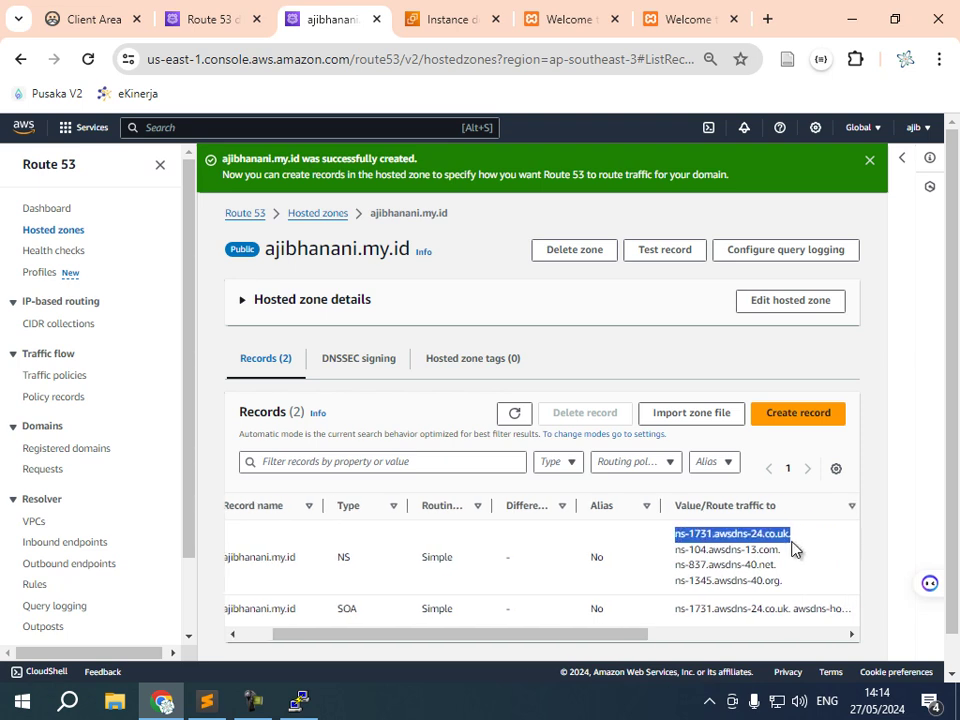
key(ctrl+c)
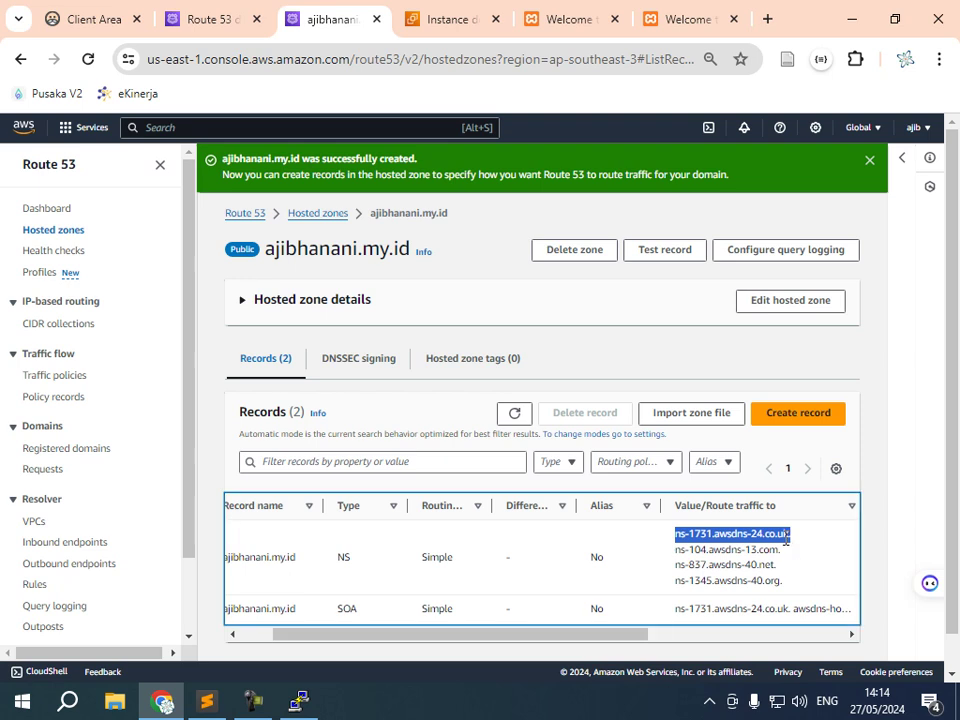
click(84, 28)
drag(598, 448, 484, 454)
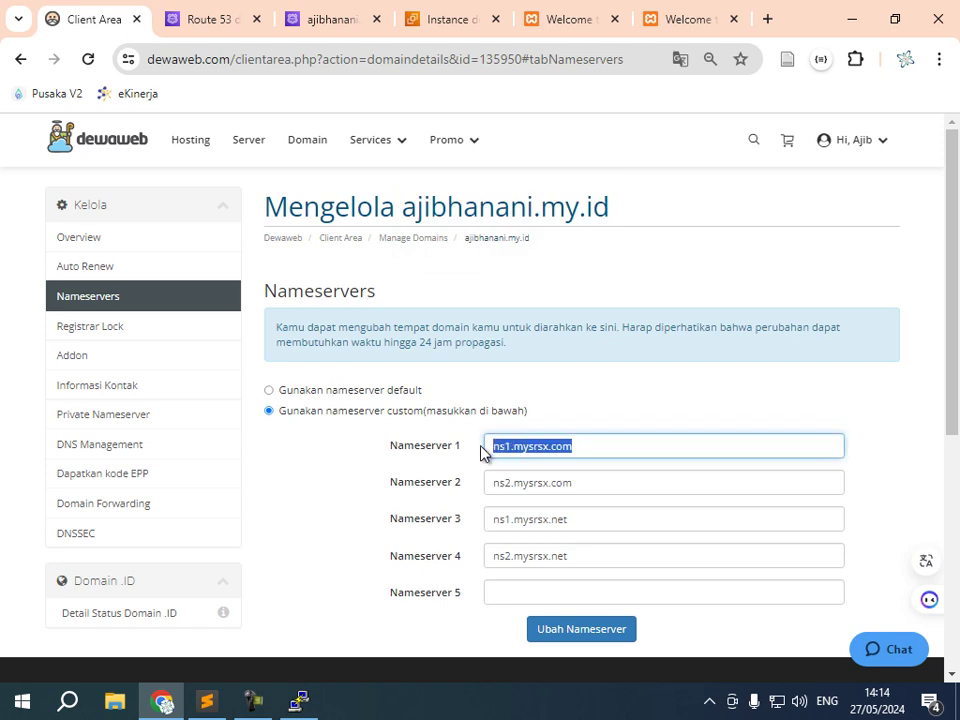
key(ctrl+v)
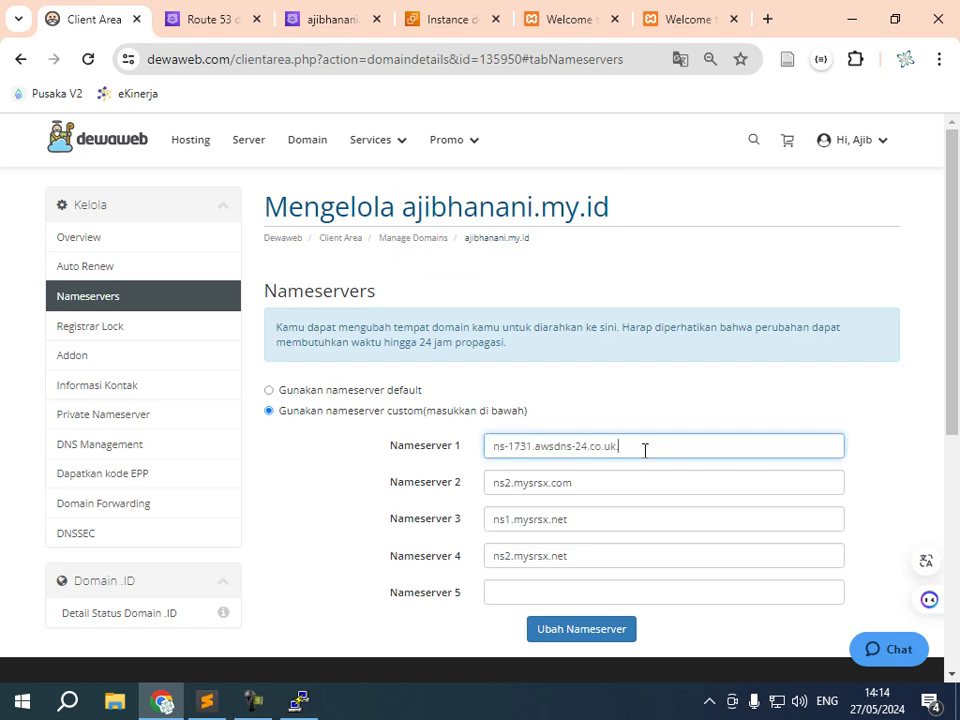
- Copy the NS record's second value and set Nameserver 2 at Dewaweb to ns-104.awsdns-13.com, without the trailing dot
click(321, 24)
drag(782, 550, 676, 551)
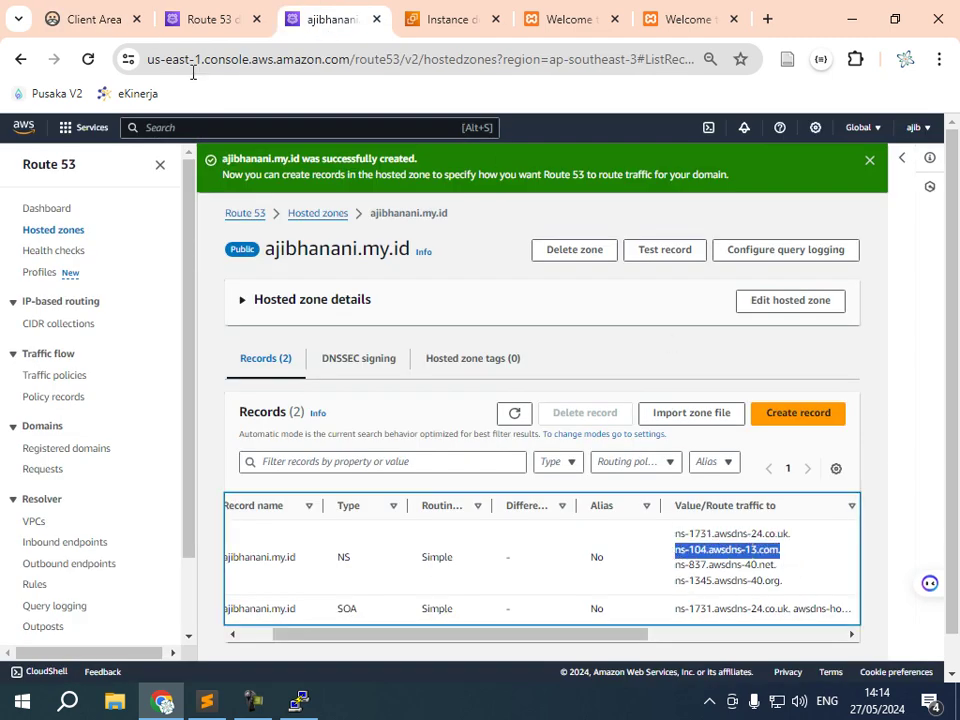
click(75, 21)
drag(578, 483, 484, 486)
key(ctrl+v)
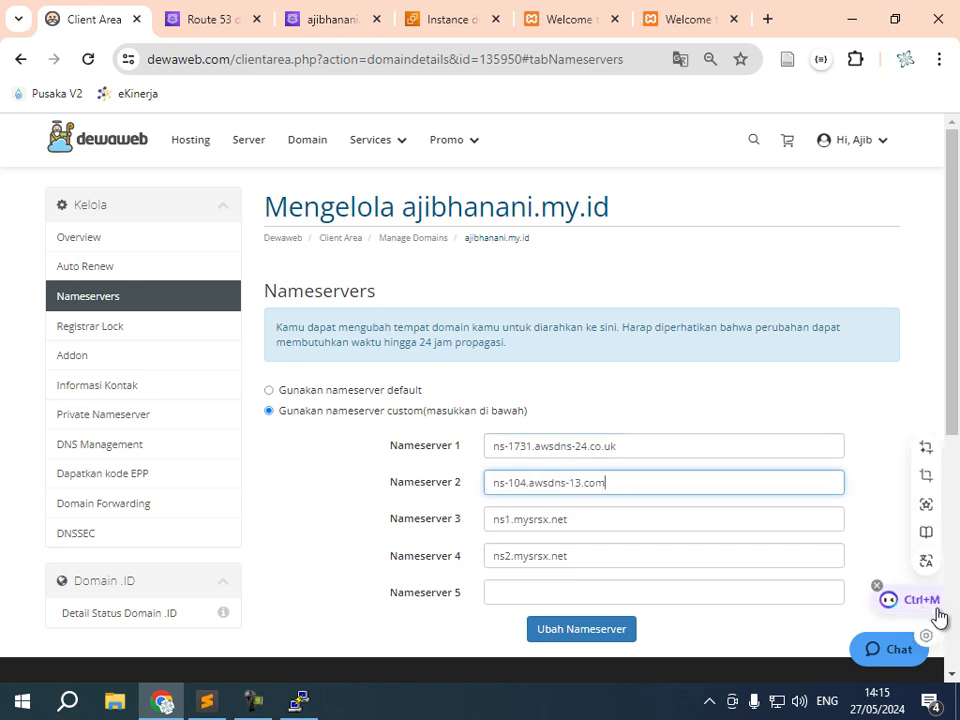
- Copy the NS record's third value and set Nameserver 3 at Dewaweb to ns-837.awsdns-40.net, without the trailing dot
click(330, 22)
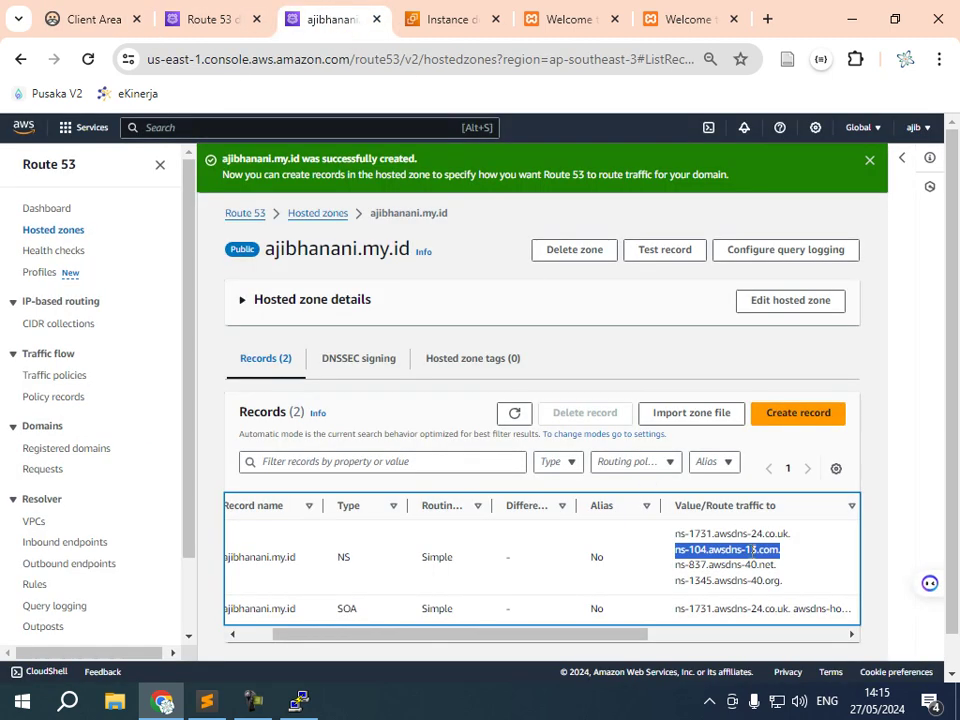
drag(778, 566, 673, 565)
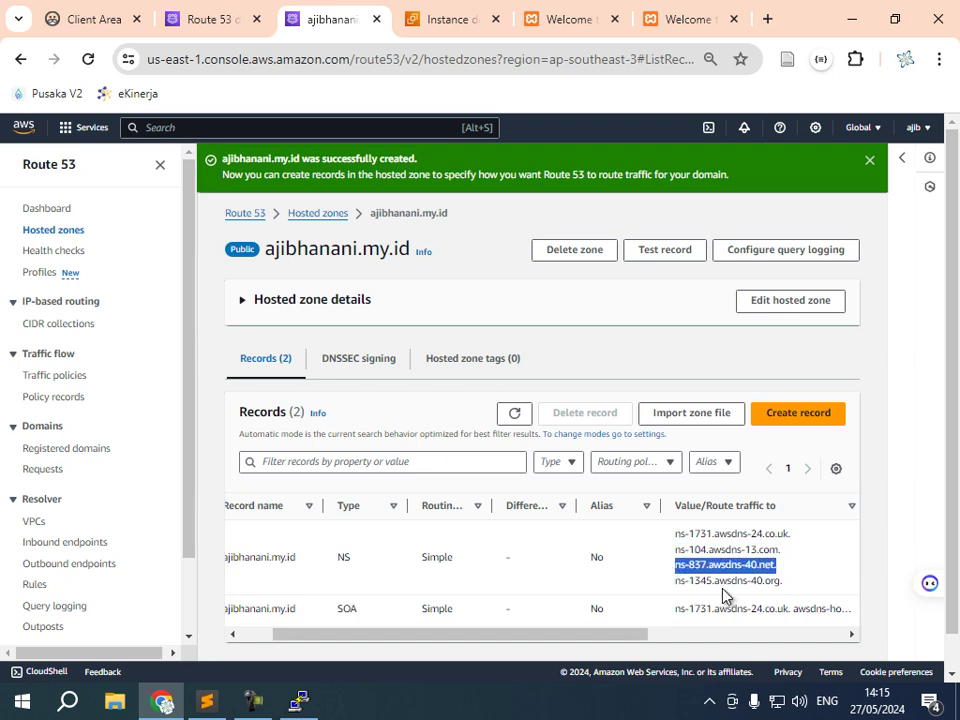
click(97, 22)
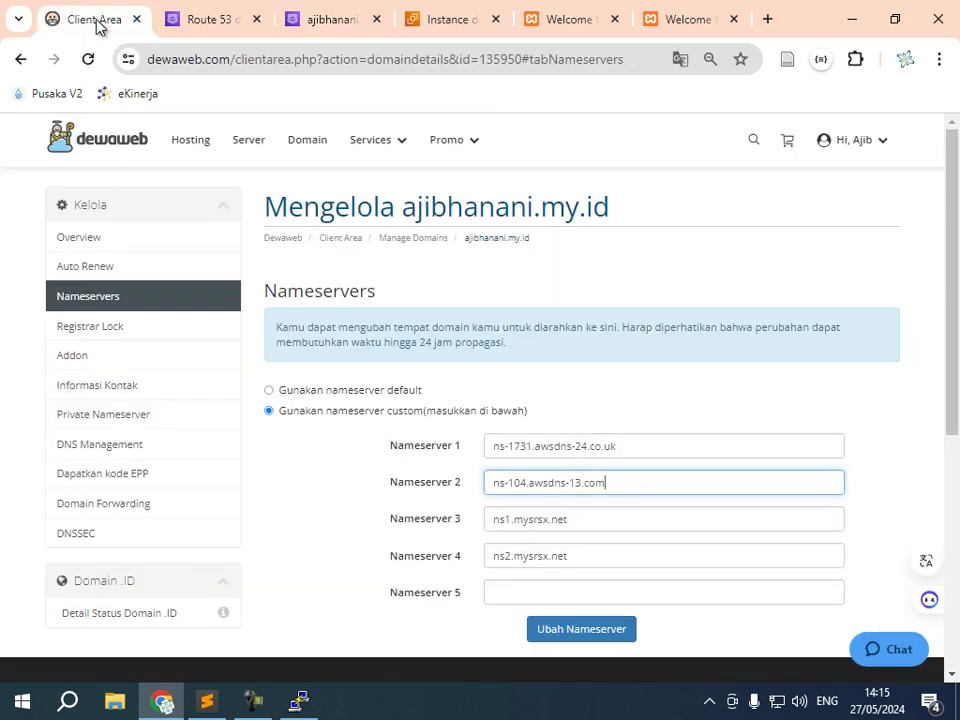
drag(592, 528, 474, 527)
key(ctrl+v)
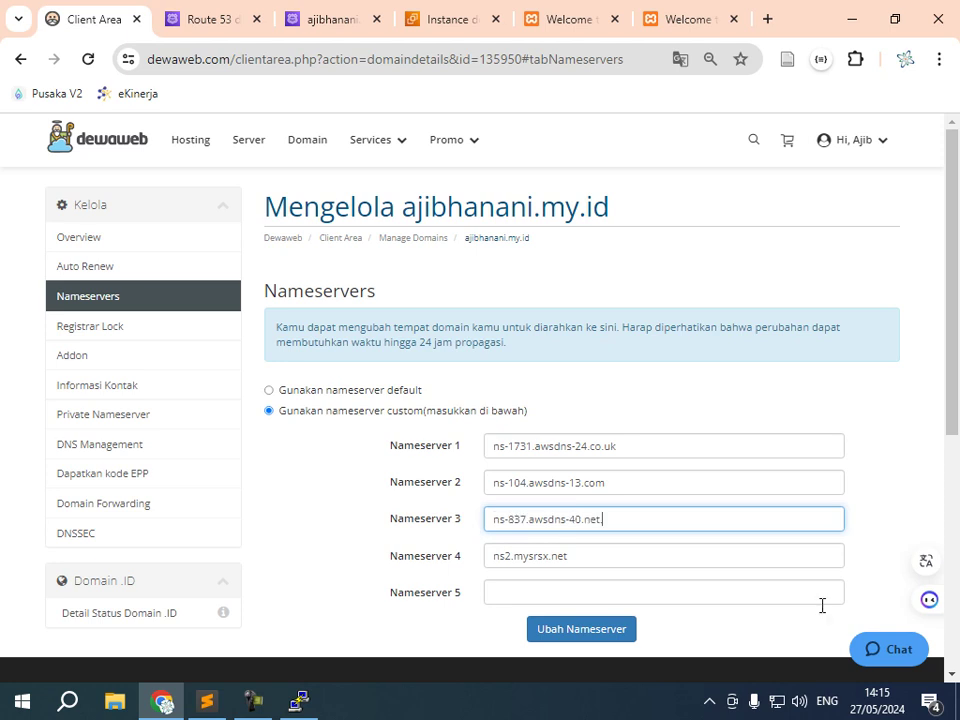
- Copy the NS record's fourth value, set Nameserver 4 at Dewaweb to ns-1345.awsdns-40.org without the trailing dot, and save the nameserver changes
click(328, 22)
drag(786, 580, 677, 583)
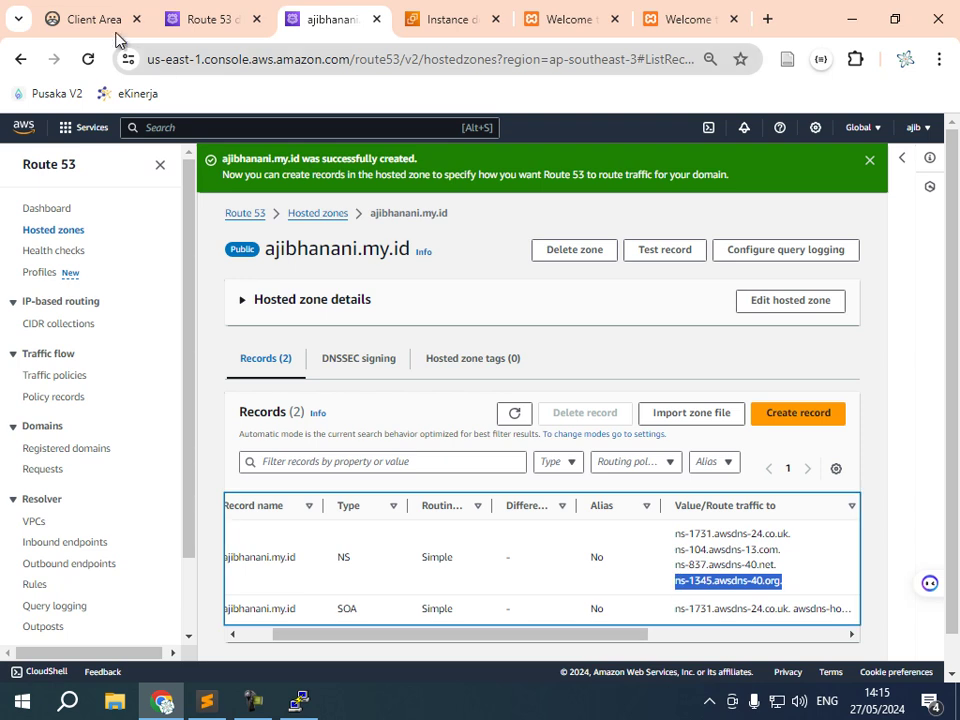
click(110, 26)
triple_click(545, 561)
key(ctrl+v)
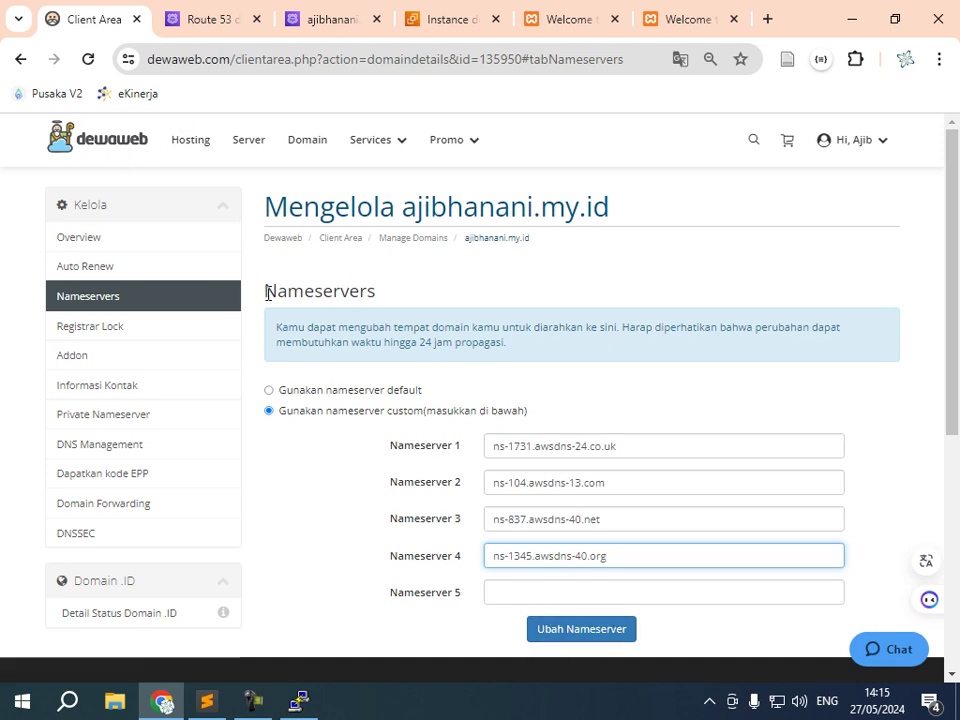
click(575, 641)
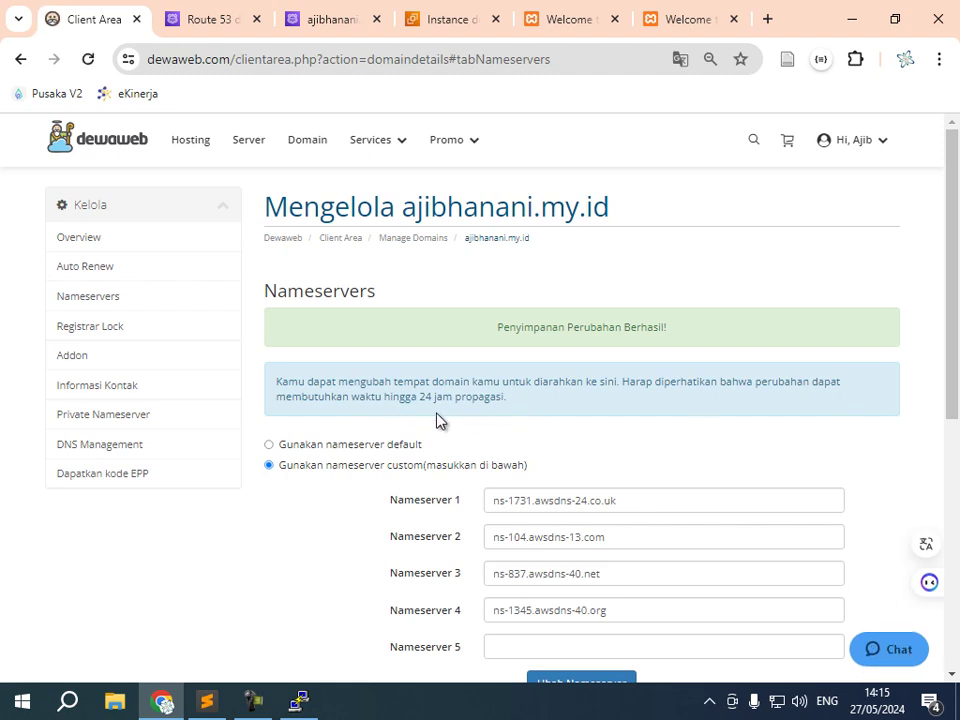
- Start an A record for the root domain in the Route 53 hosted zone, with the EC2 instance's public IPv4 address 108.136.219.255 as value
click(322, 22)
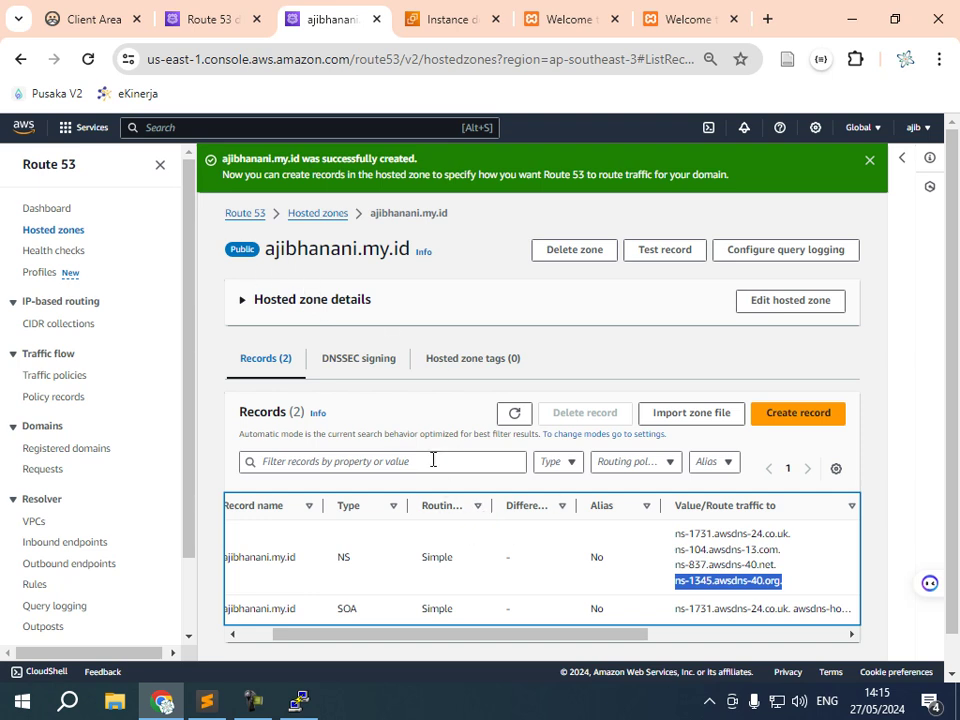
scroll(640, 443, down, 1)
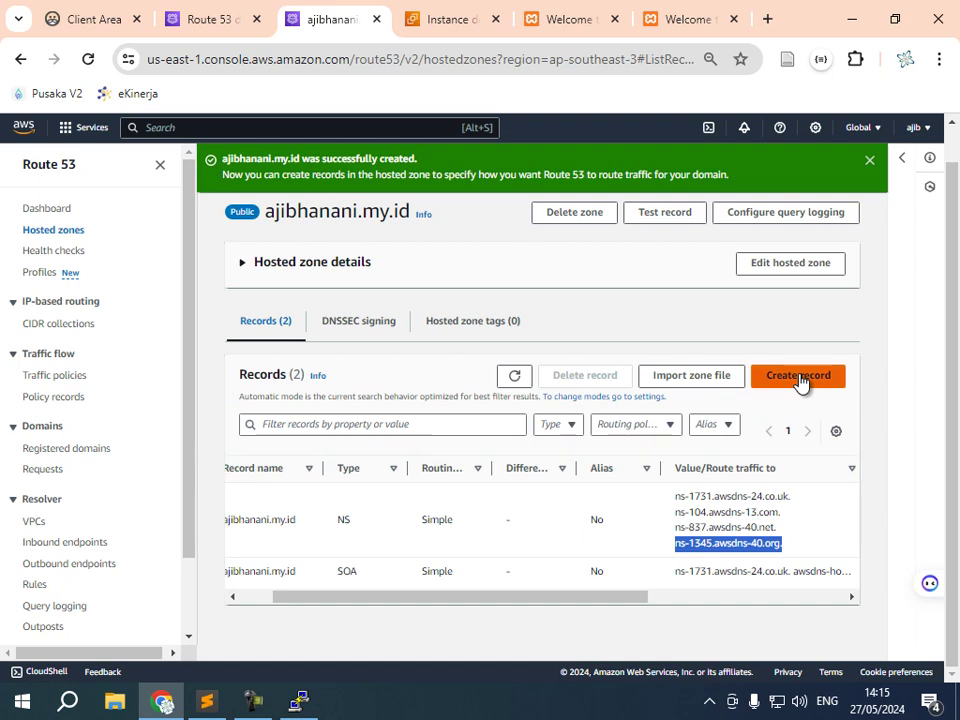
click(799, 377)
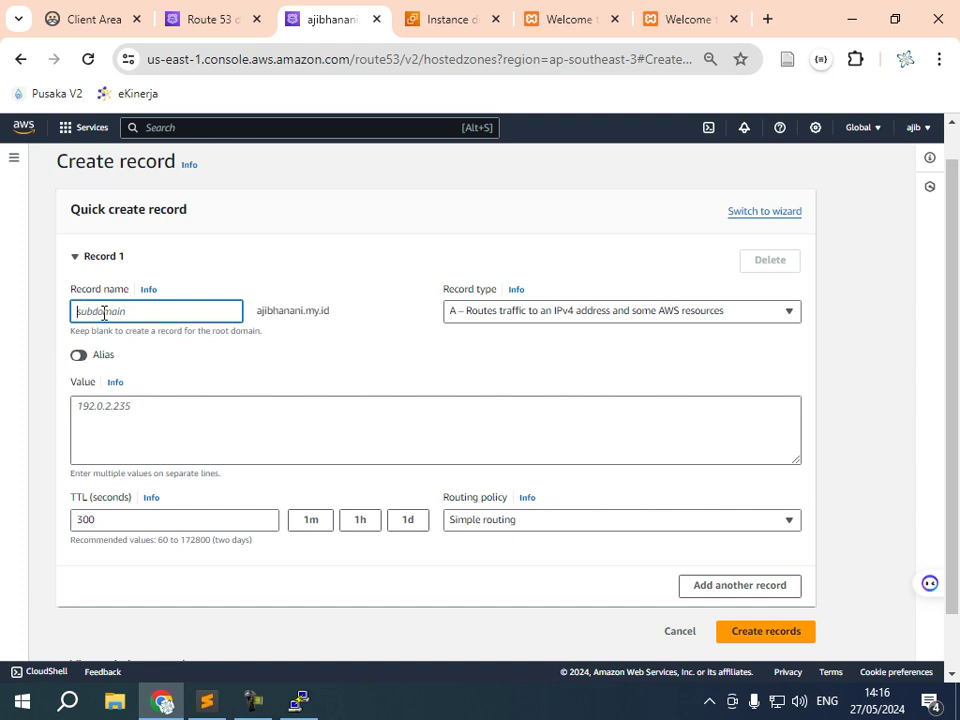
drag(257, 313, 324, 306)
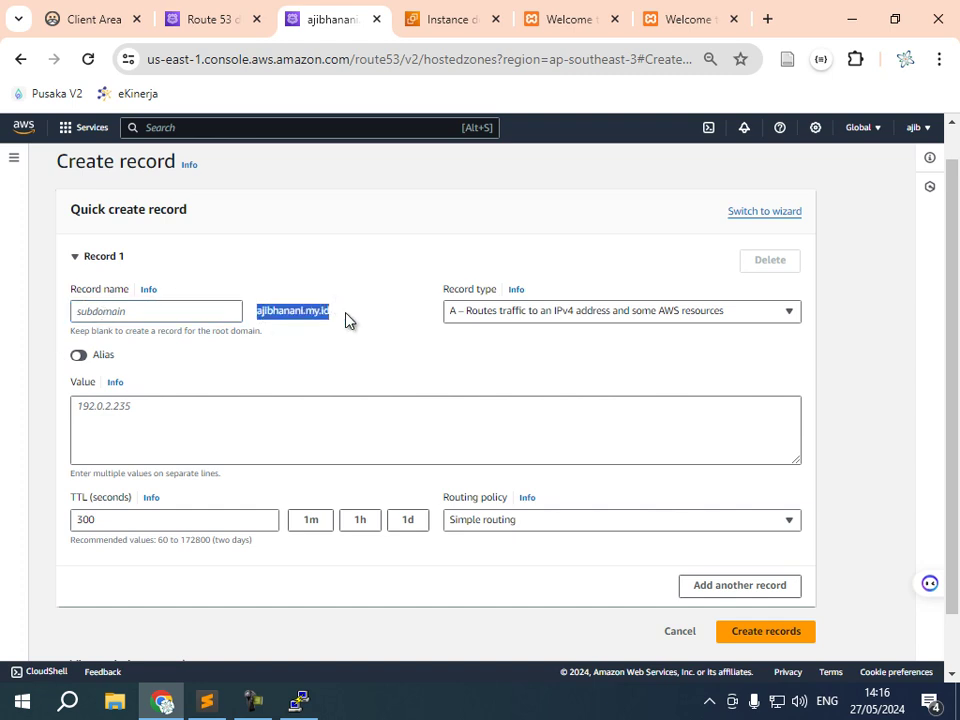
click(103, 418)
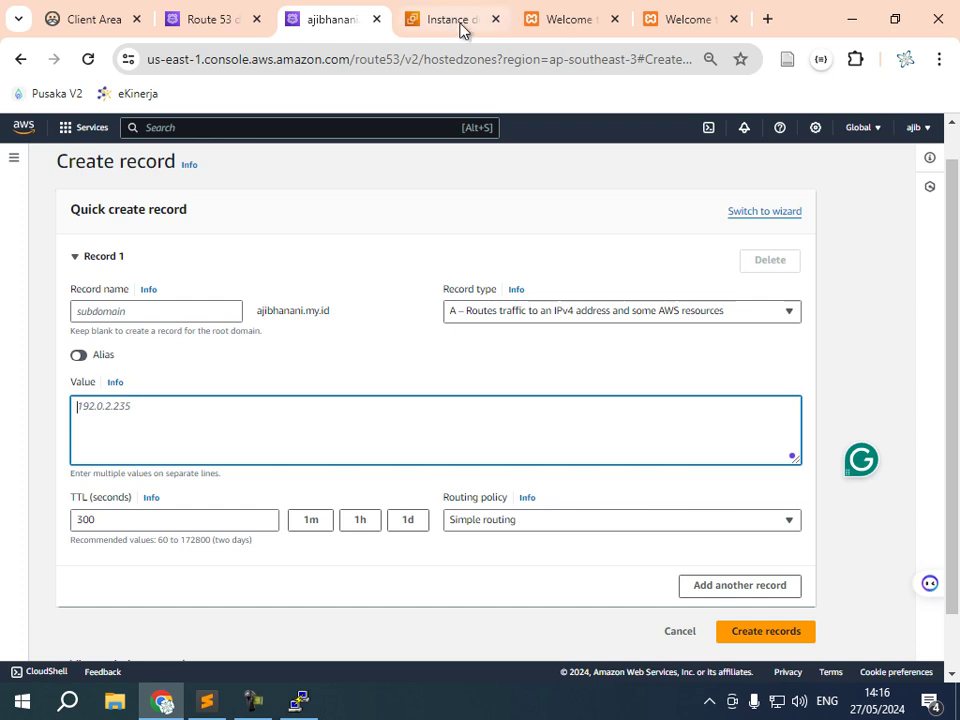
click(455, 23)
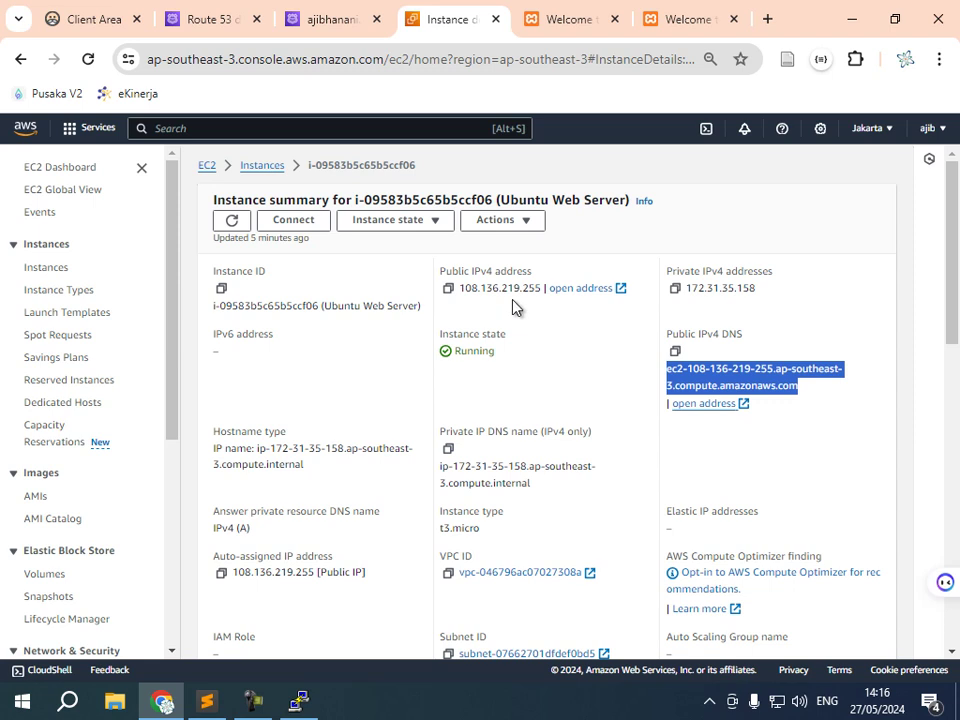
click(448, 289)
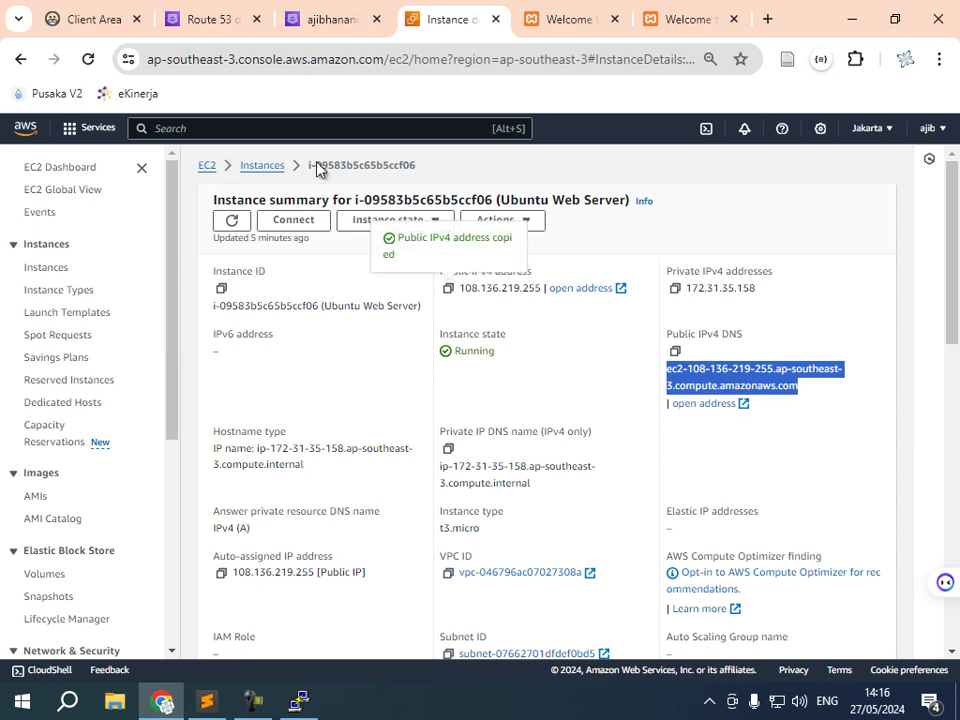
click(57, 15)
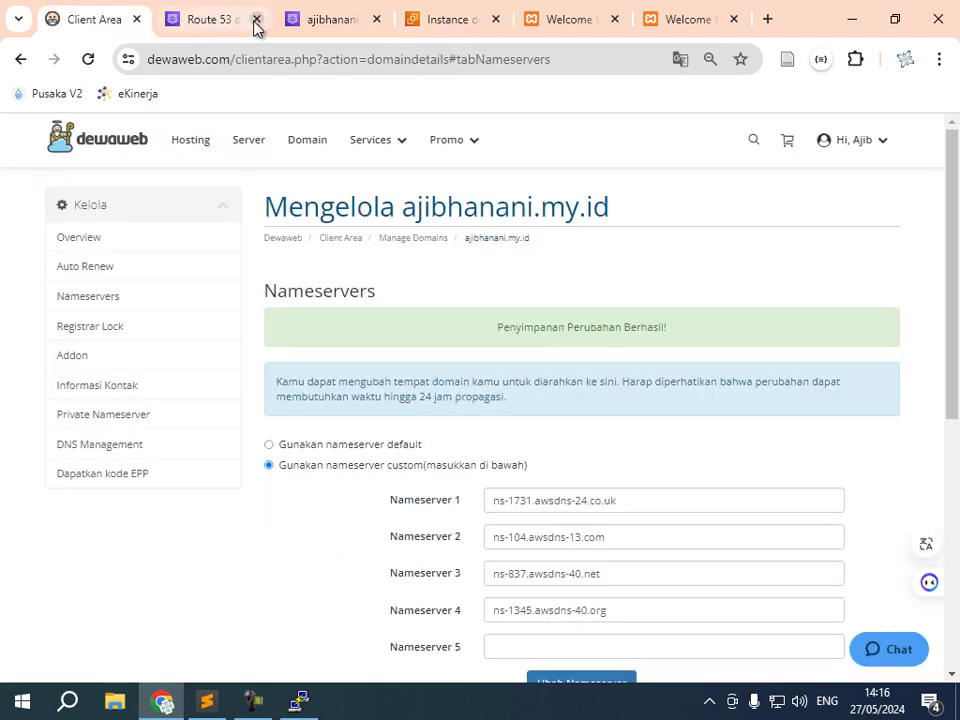
click(318, 20)
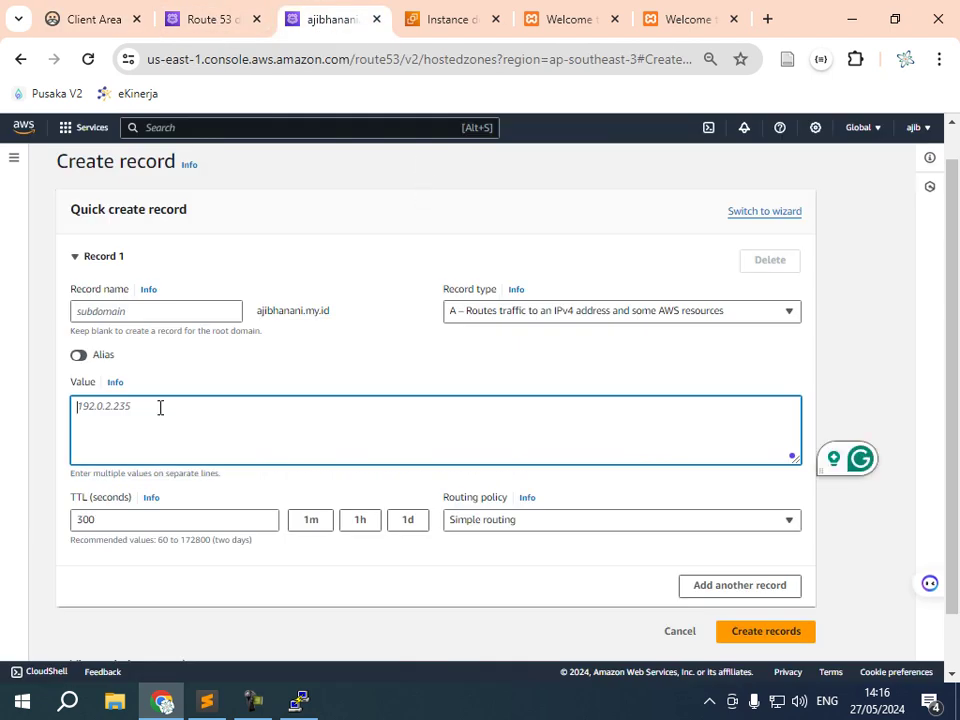
key(ctrl+v)
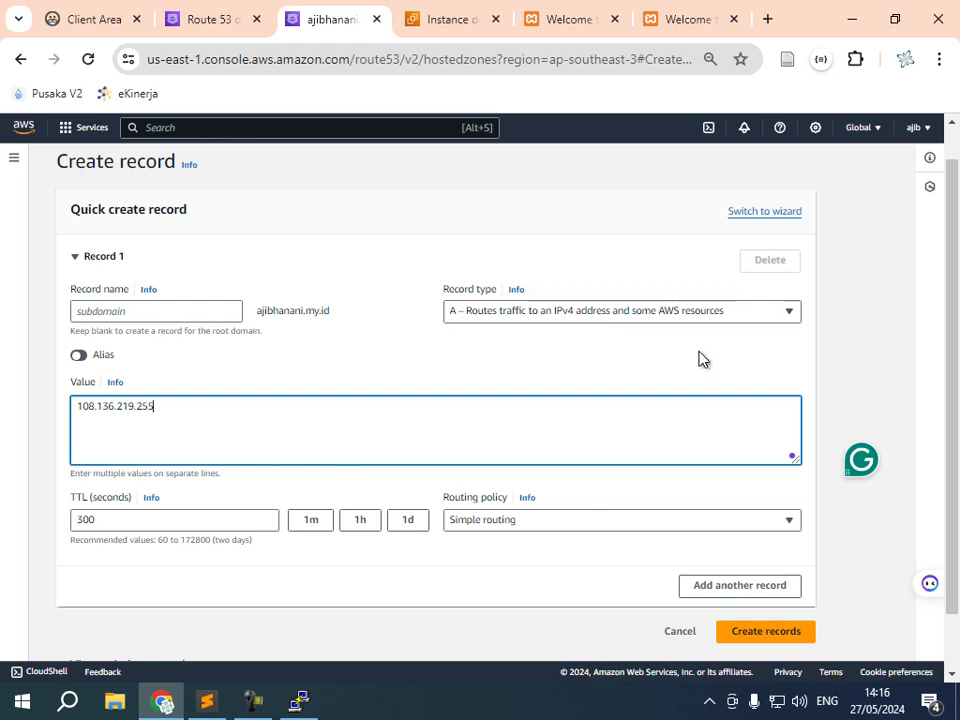
- Add a second A record named subdomain with the value 108.136.219.255
click(748, 590)
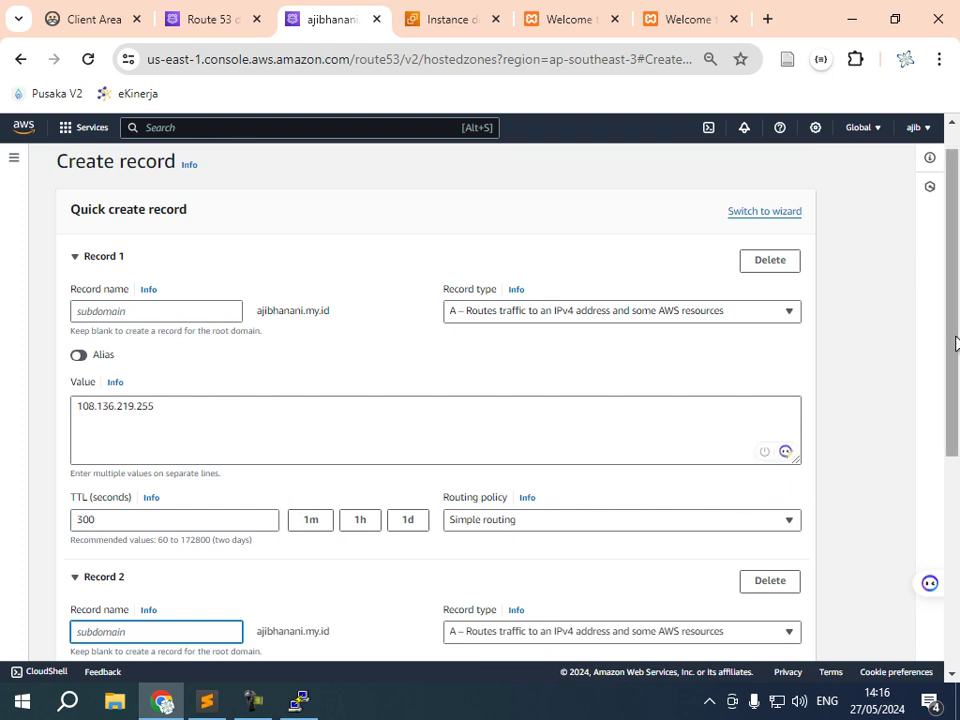
scroll(953, 390, down, 2)
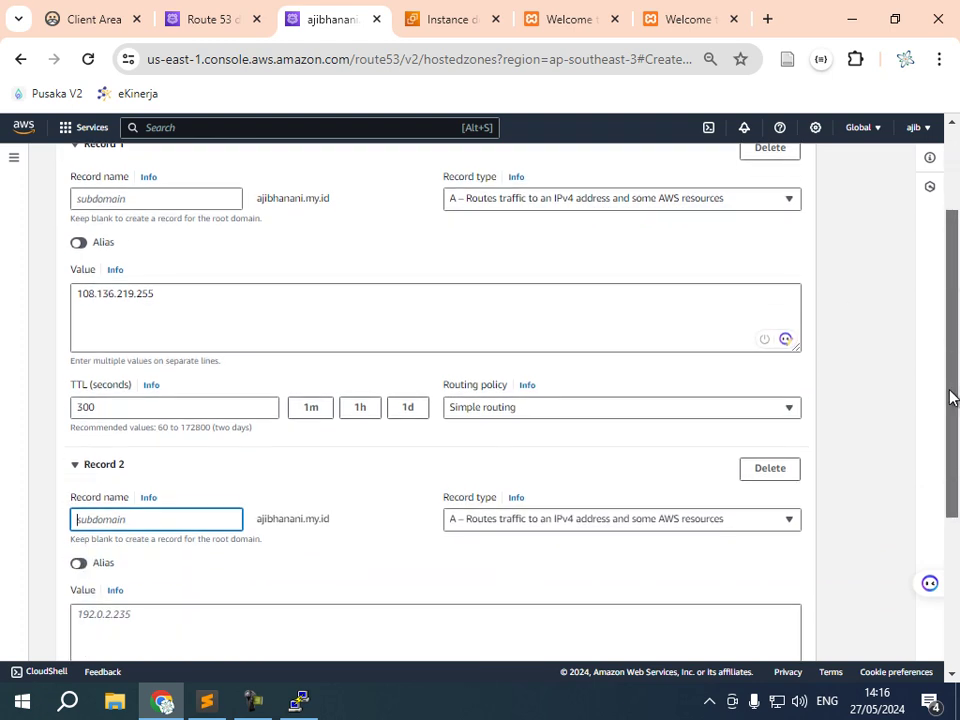
scroll(950, 415, down, 2)
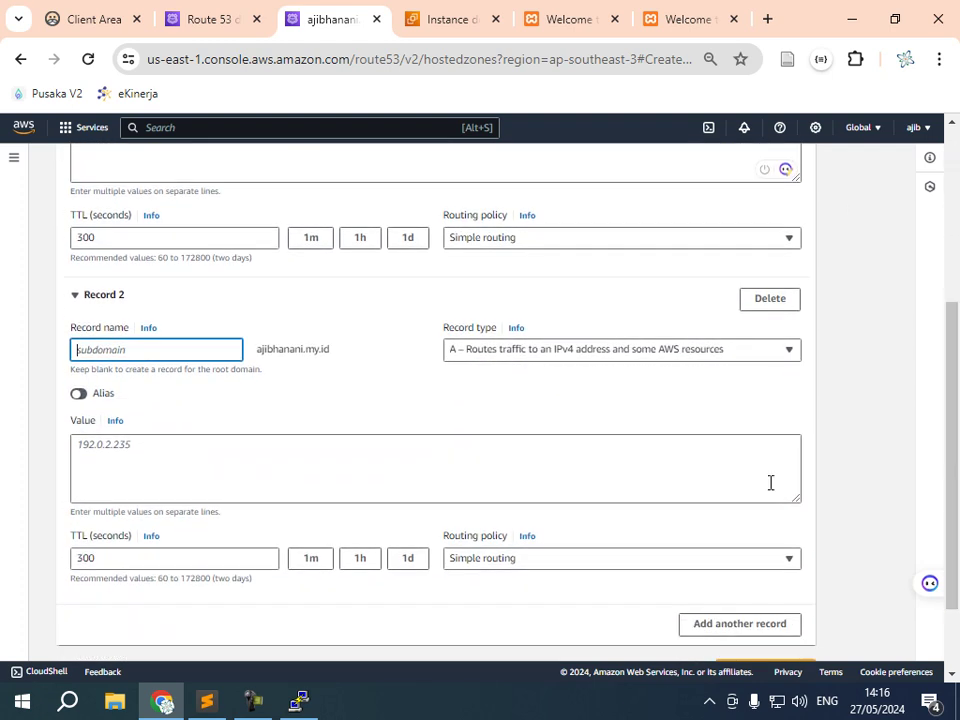
click(100, 350)
text(subdomain)
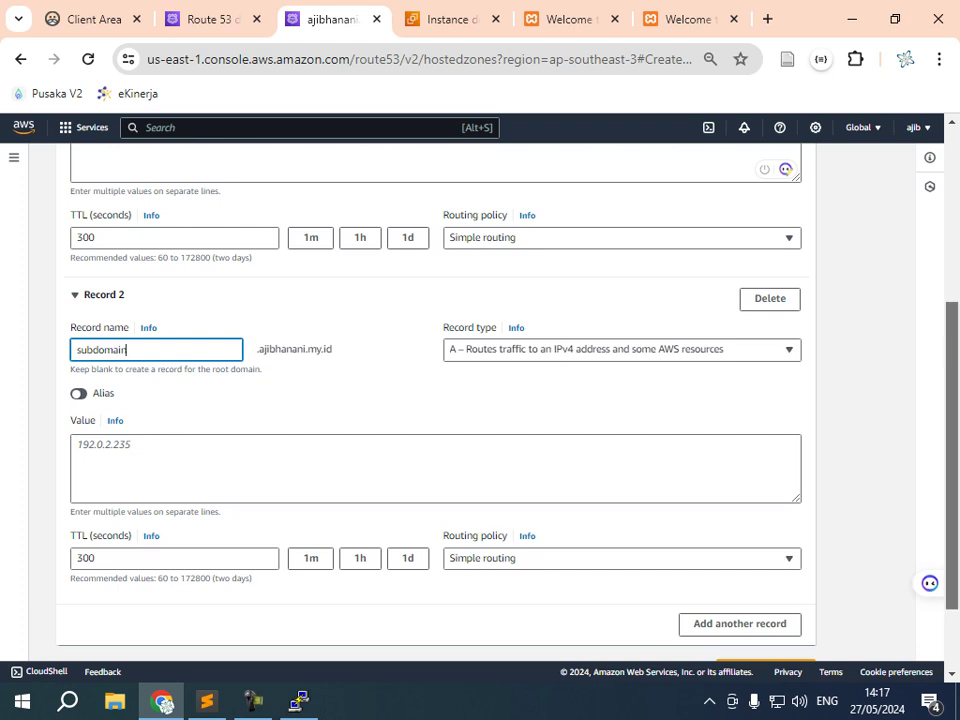
scroll(956, 402, up, 2)
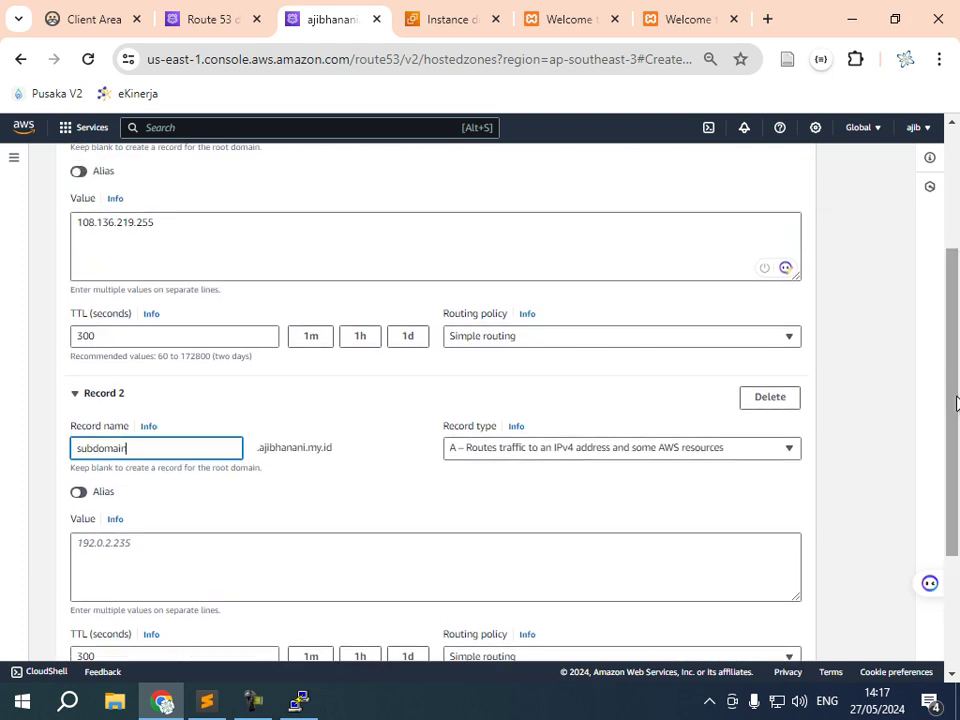
click(120, 542)
key(ctrl+v)
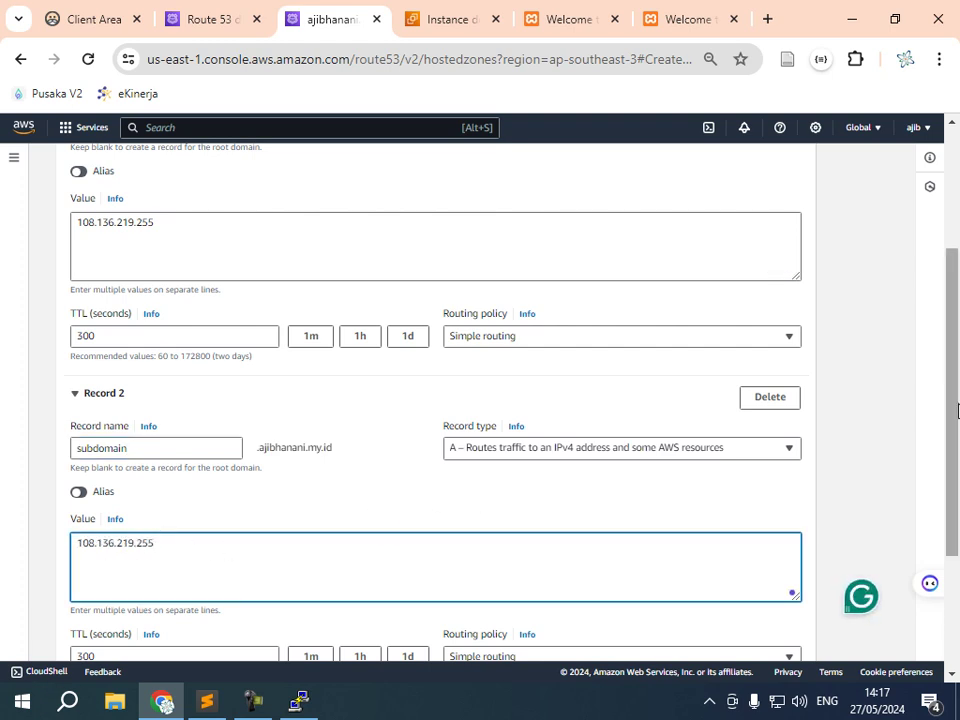
- Review the root domain and subdomain entries and create both records
scroll(943, 353, up, 3)
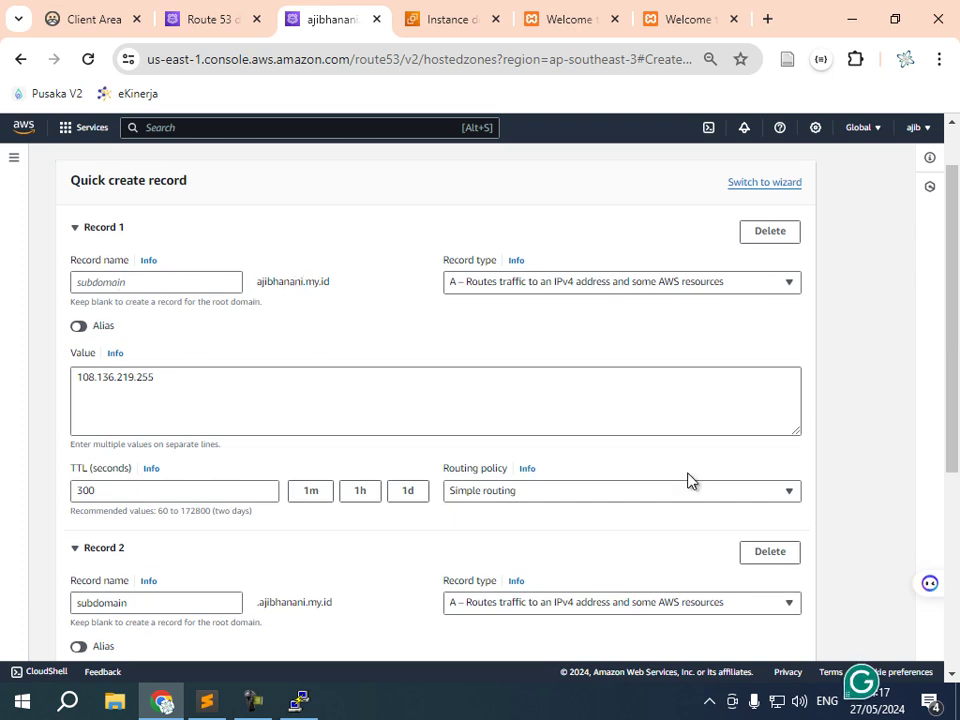
scroll(500, 370, down, 3)
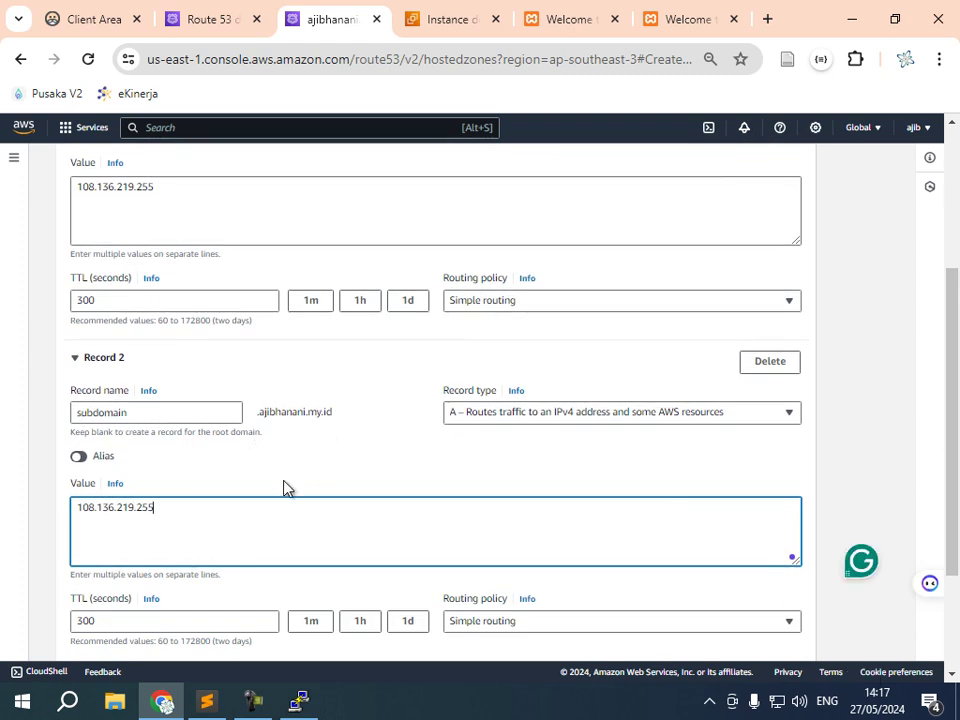
drag(950, 490, 955, 549)
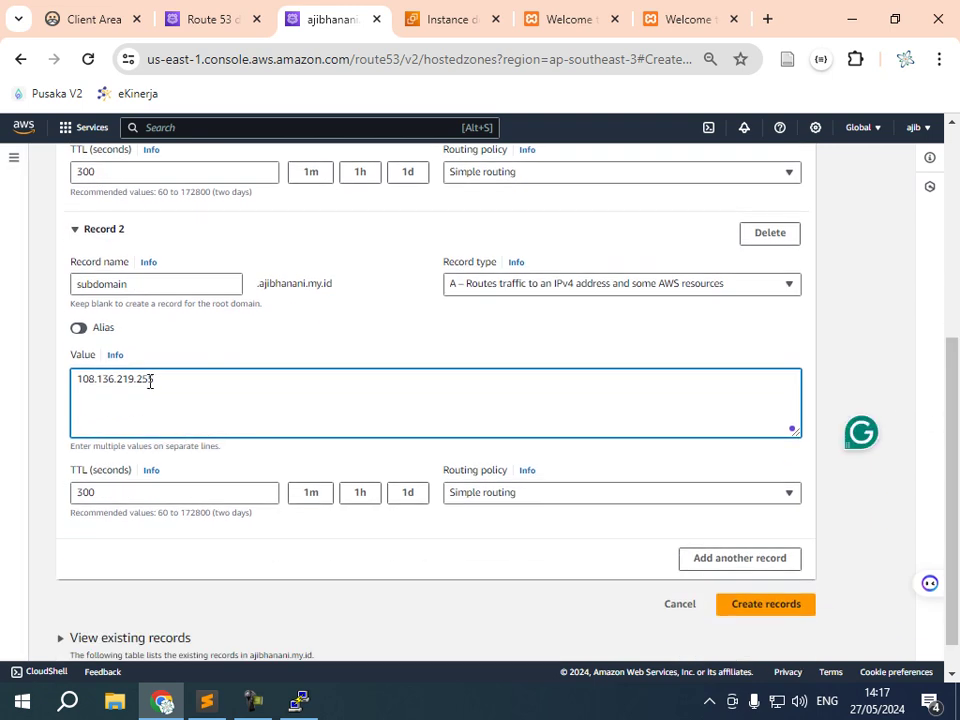
click(767, 606)
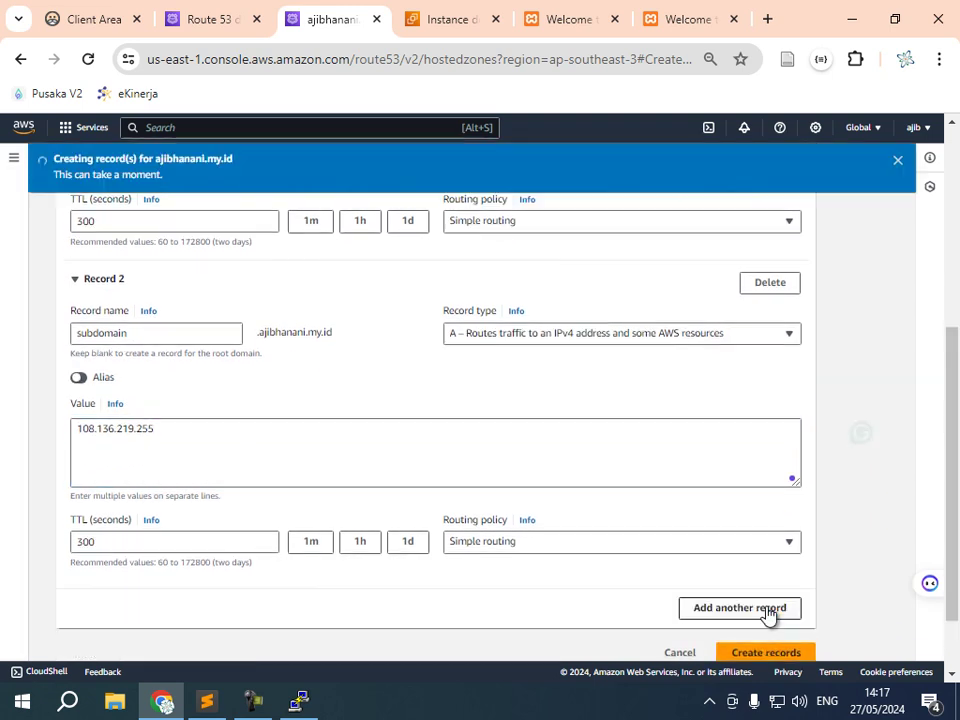
- Sort the hosted zone's records by type and widen the record name column to show the full names
scroll(646, 481, down, 1)
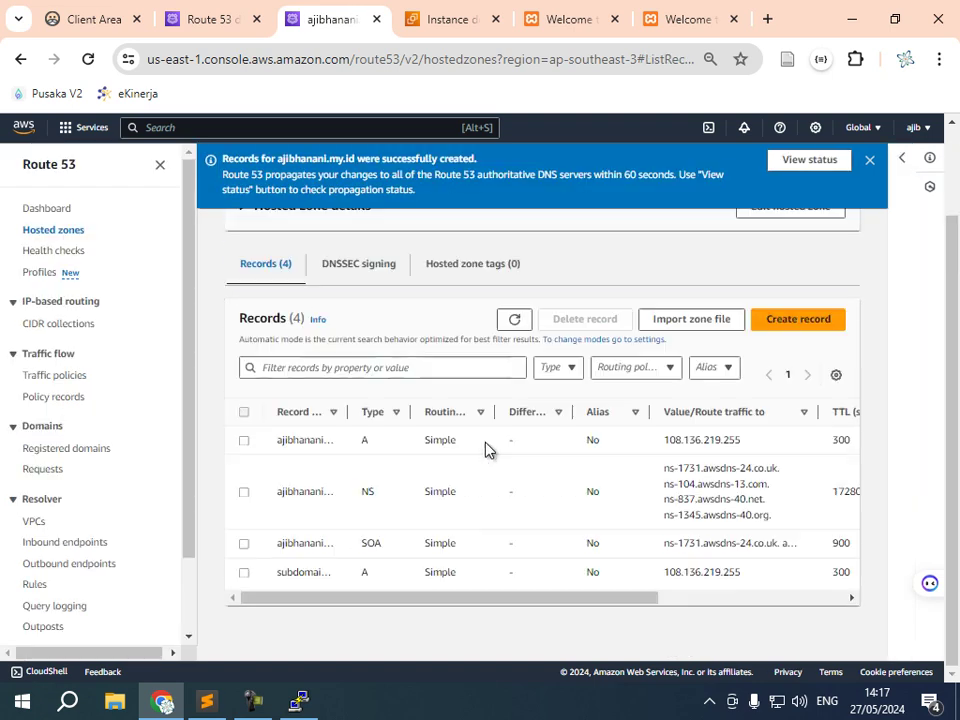
click(374, 414)
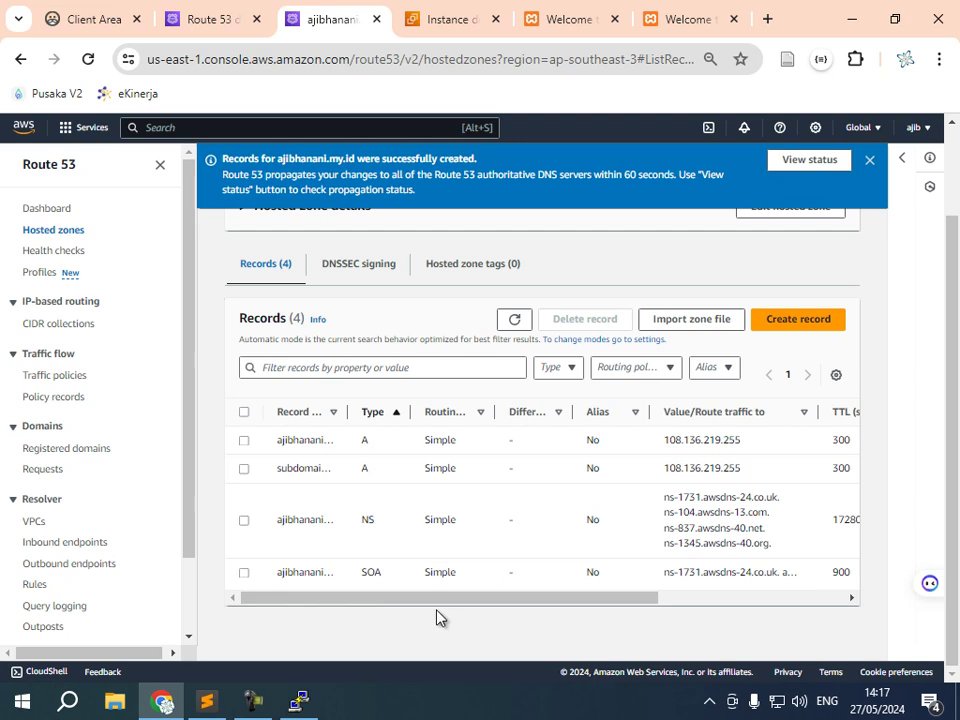
drag(349, 411, 437, 411)
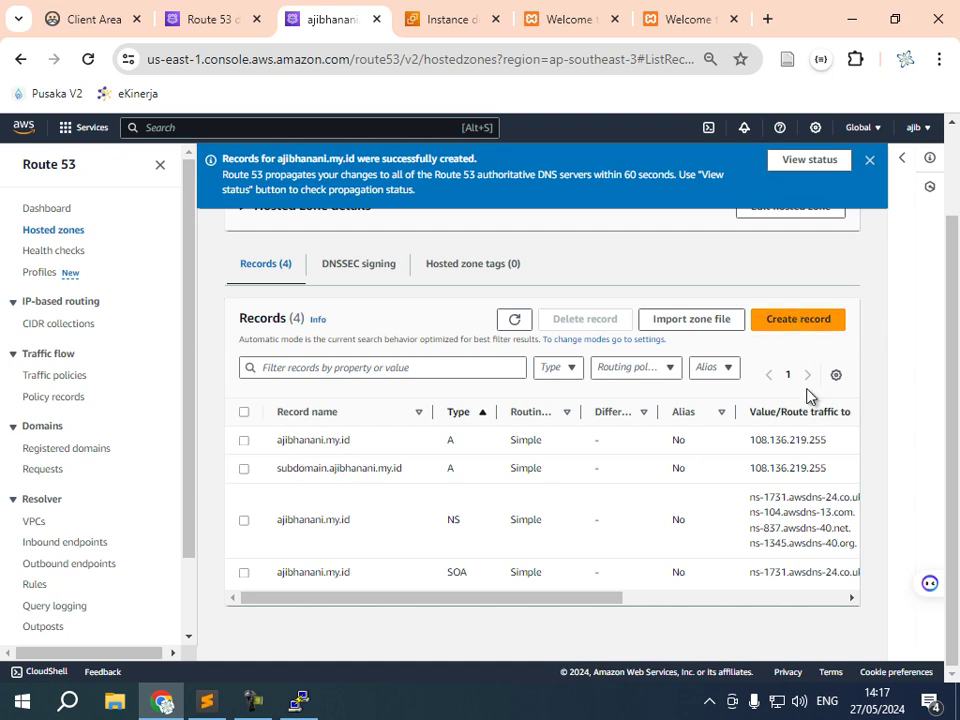
- Start a new record named www in the hosted zone with the record type CNAME
click(797, 324)
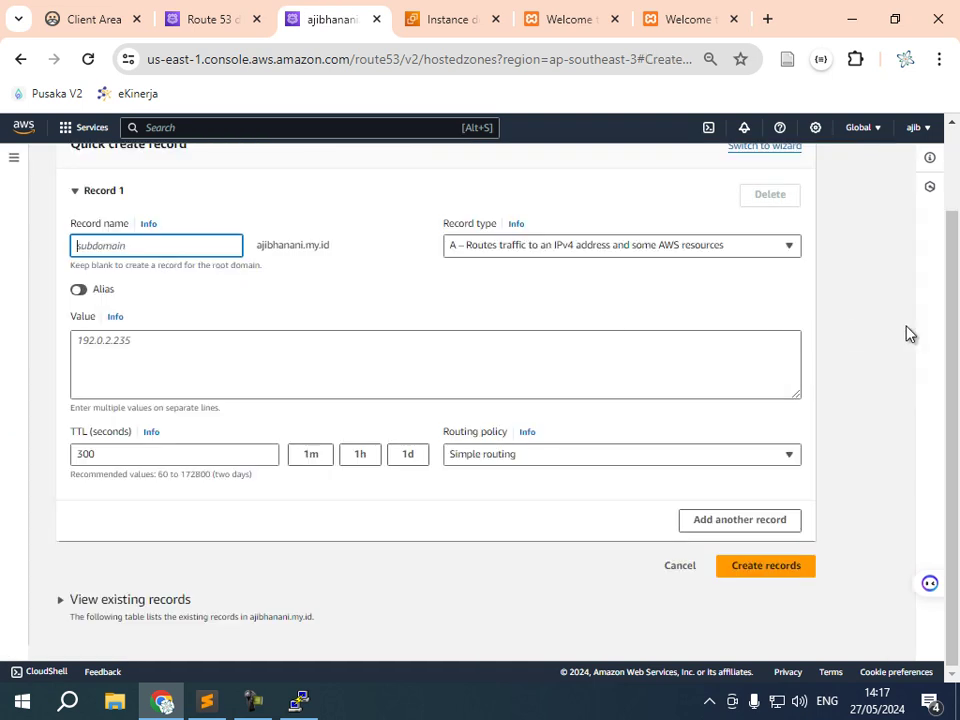
drag(956, 332, 956, 279)
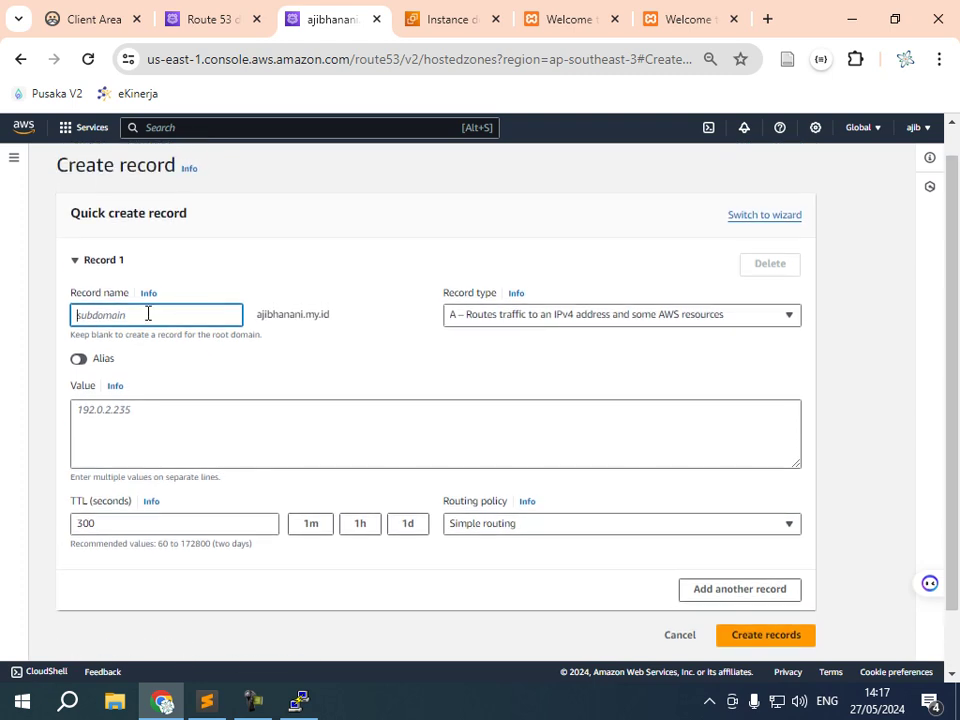
text(ww)
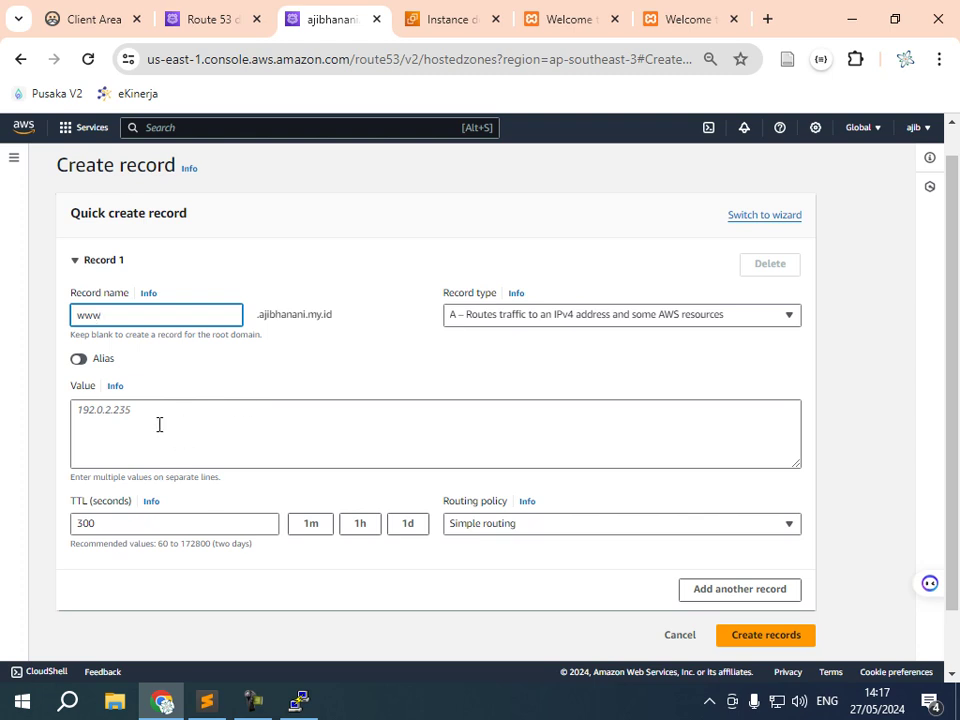
text(w)
click(93, 431)
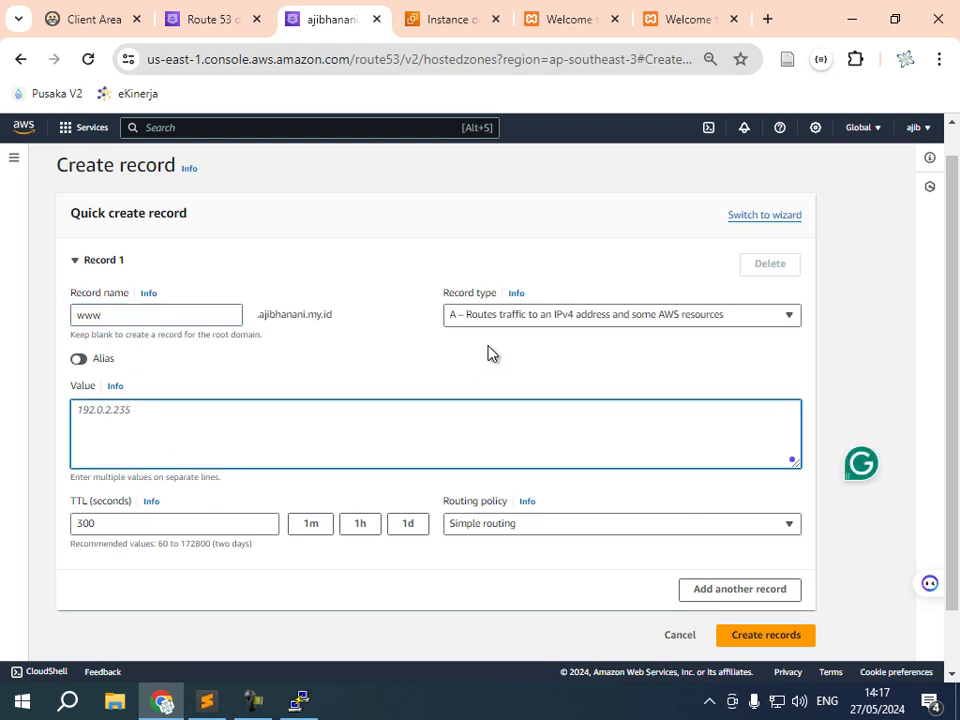
click(505, 316)
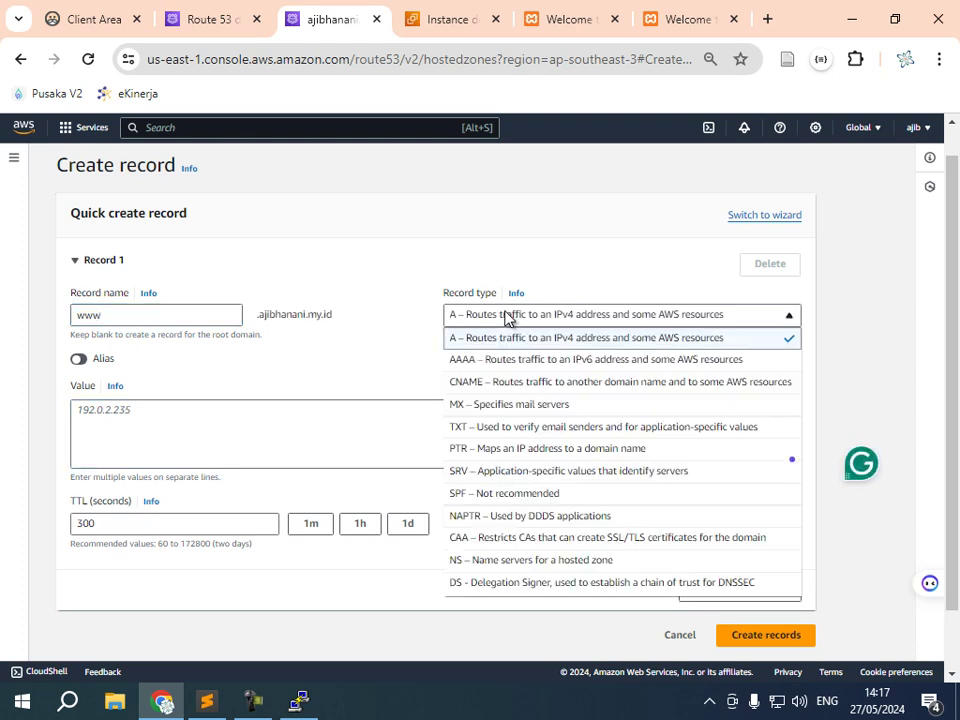
click(506, 388)
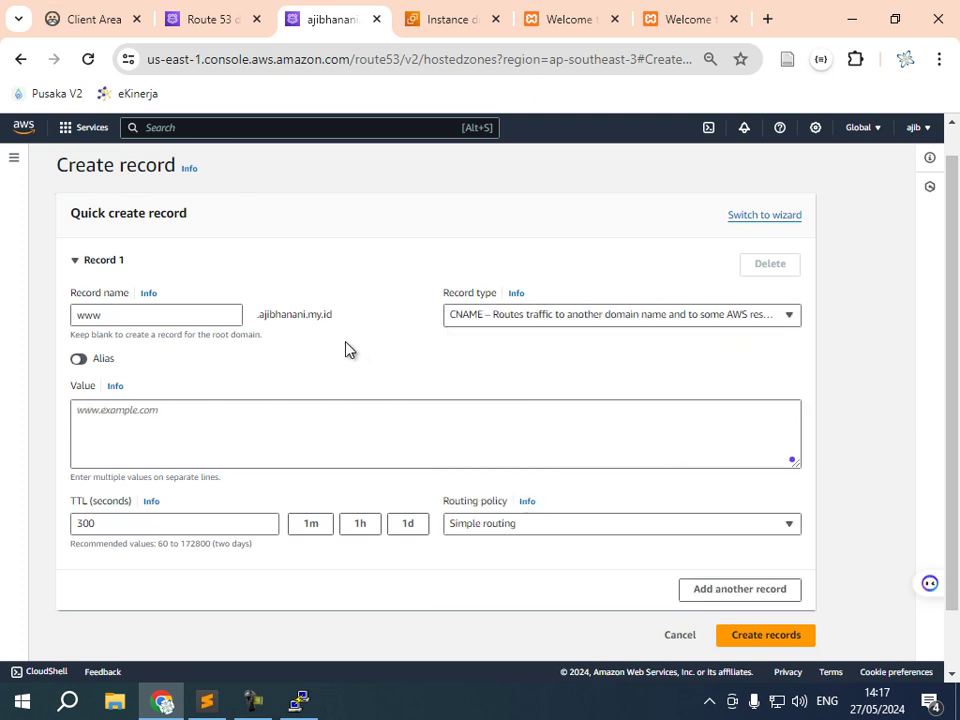
- Set the www record's value to the zone's root domain name and create the record
drag(333, 314, 257, 315)
key(ctrl+c)
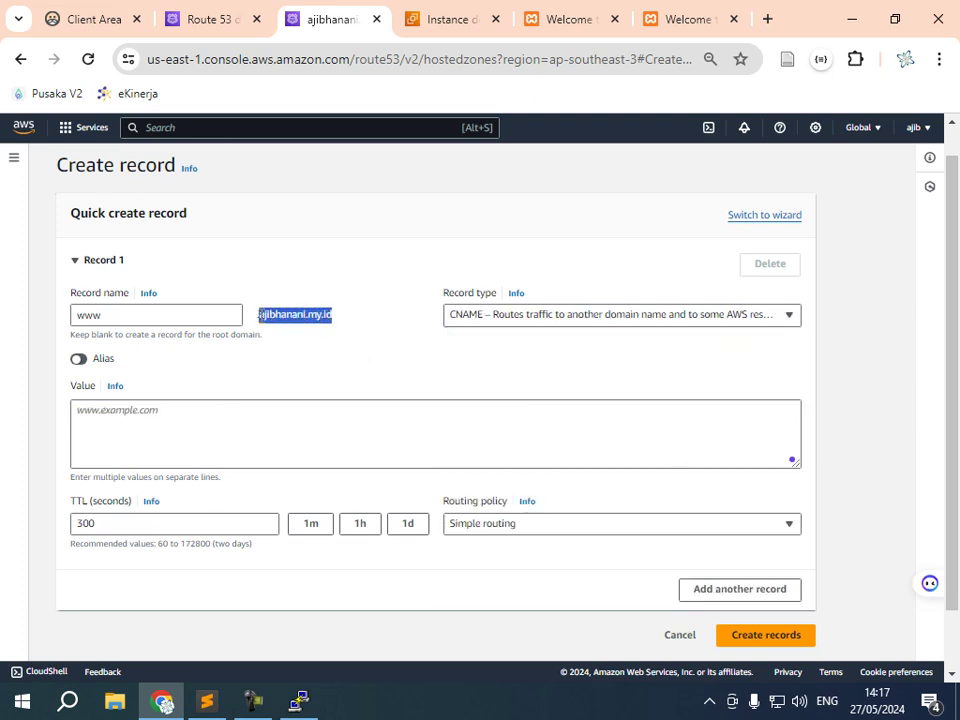
click(199, 411)
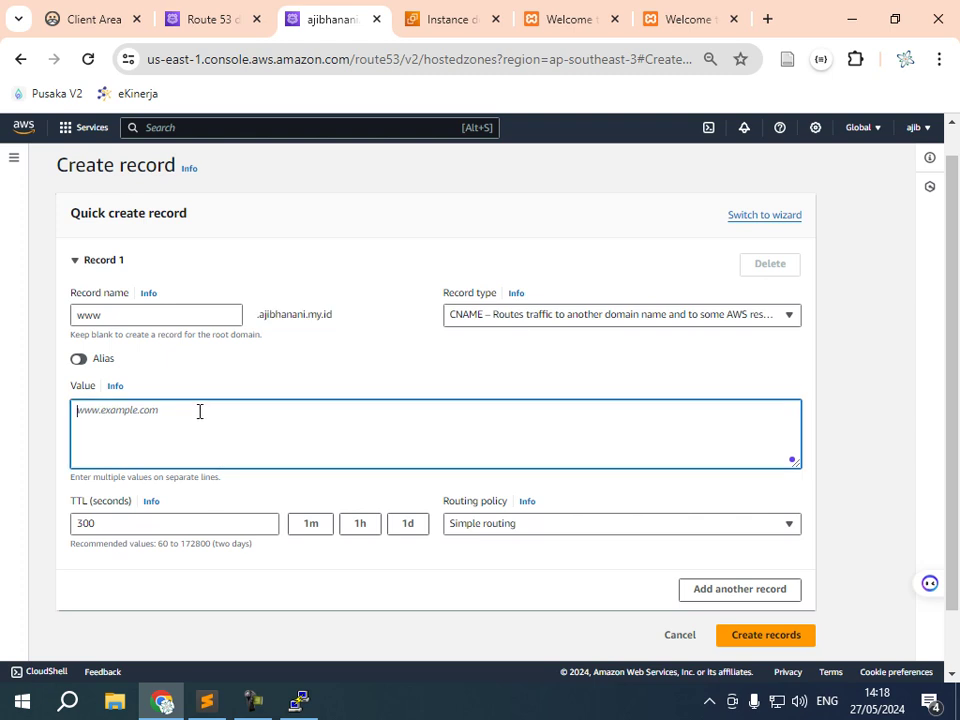
key(ctrl+v)
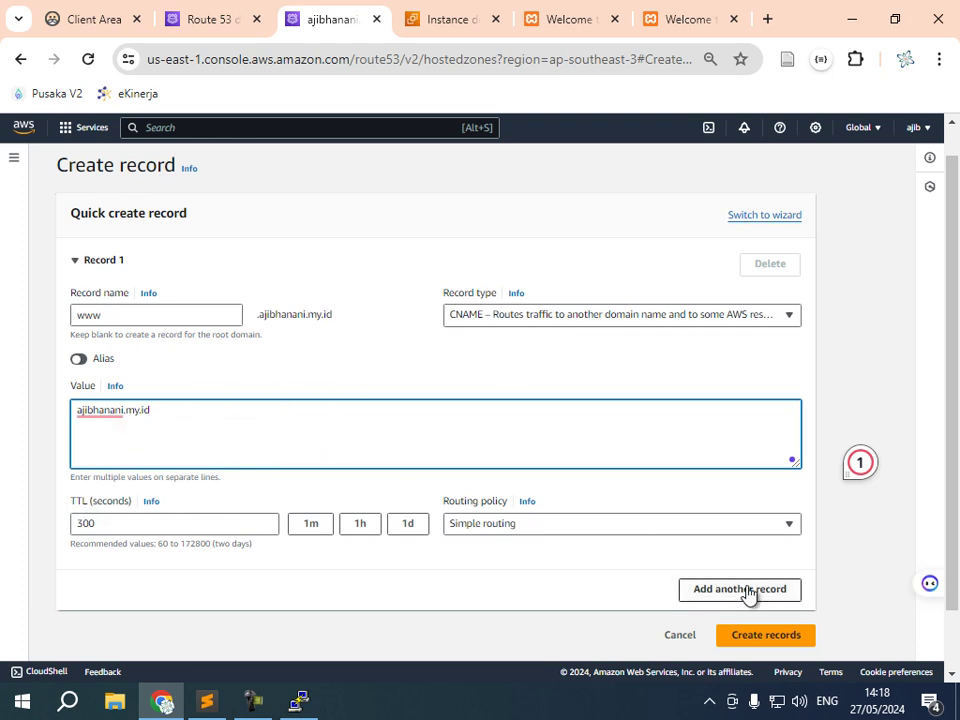
click(767, 638)
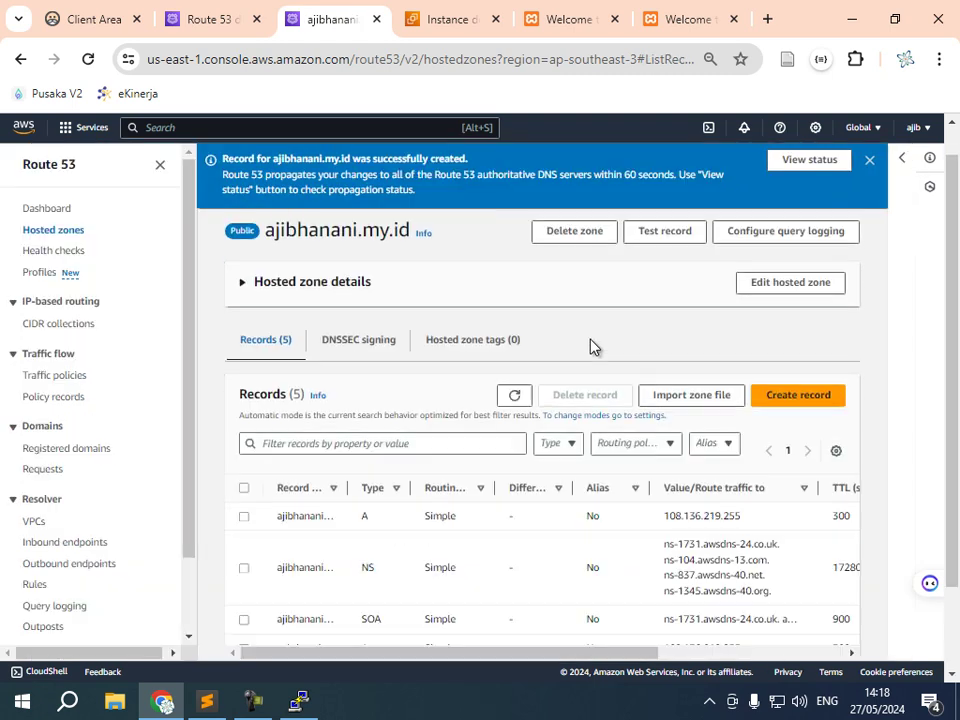
- Sort the updated records list by type and widen the record name column until the full names fit
scroll(889, 471, down, 2)
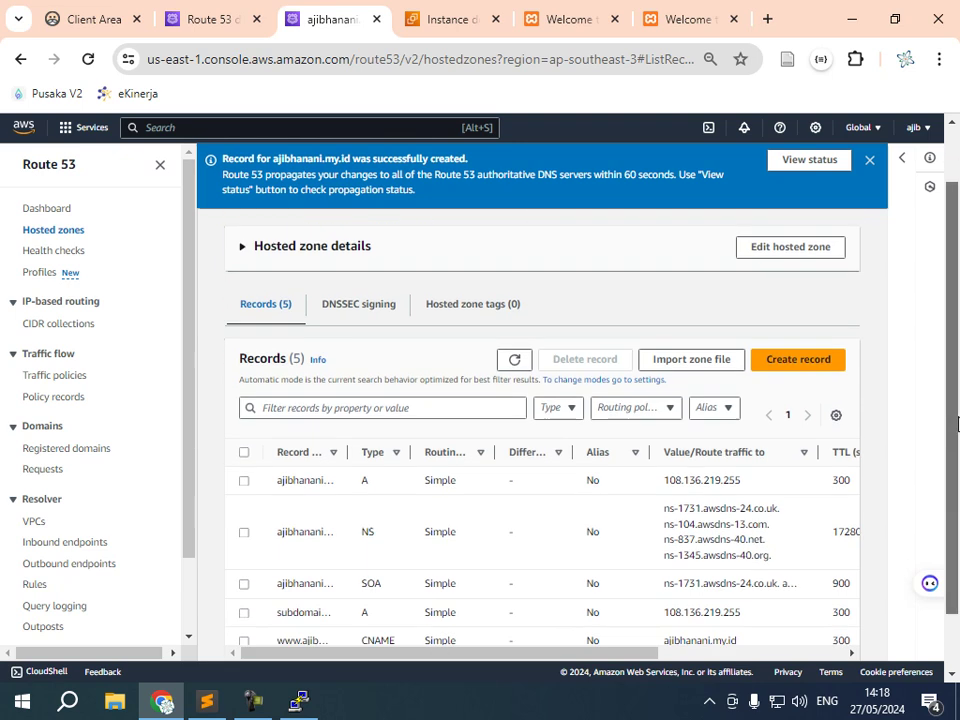
click(372, 390)
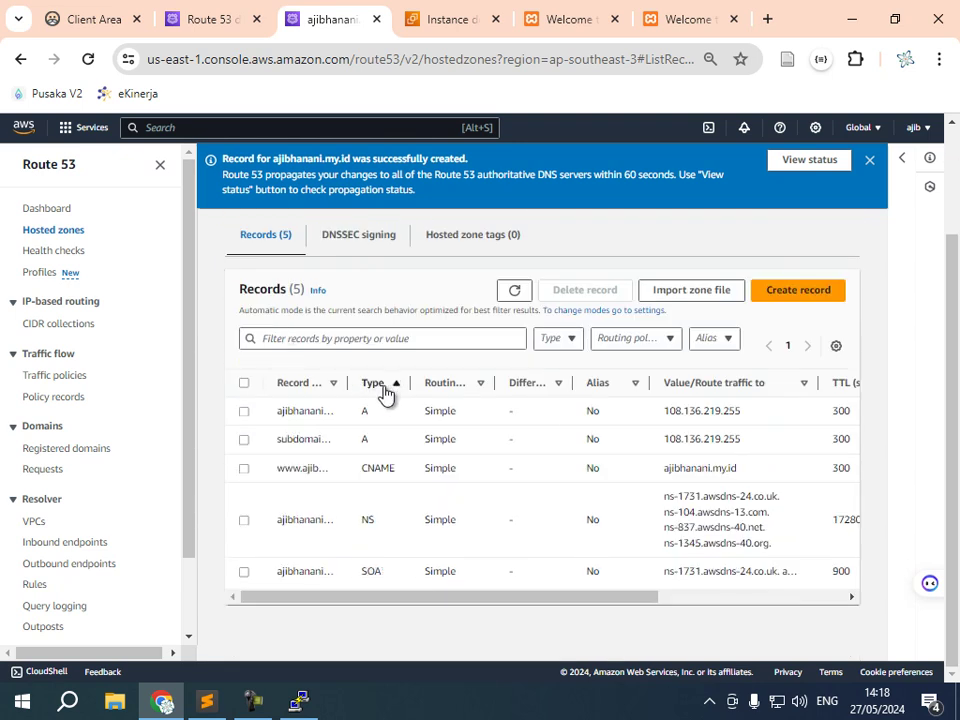
key(ctrl+minus)
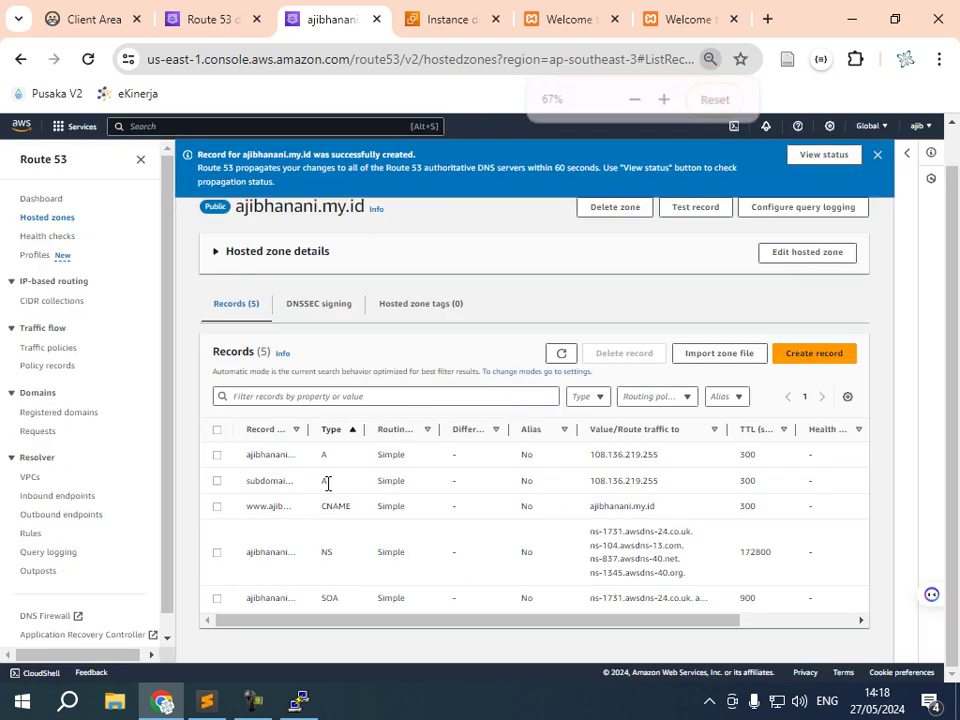
drag(312, 436, 377, 428)
- Review the names and target values of the root domain, subdomain and www records
drag(248, 456, 317, 461)
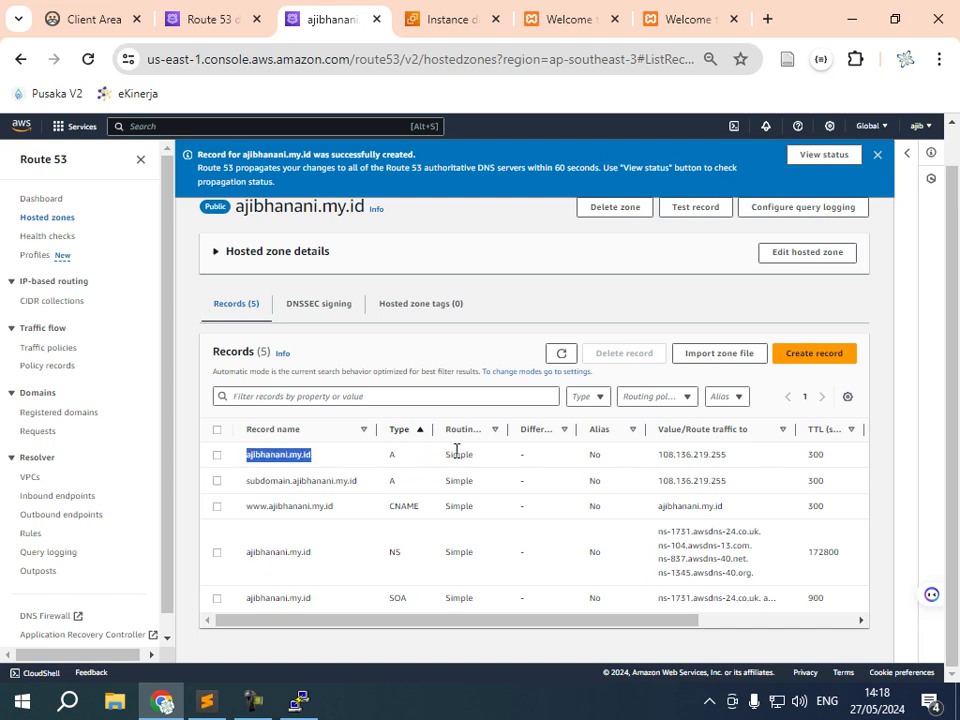
drag(661, 455, 712, 459)
drag(255, 481, 358, 489)
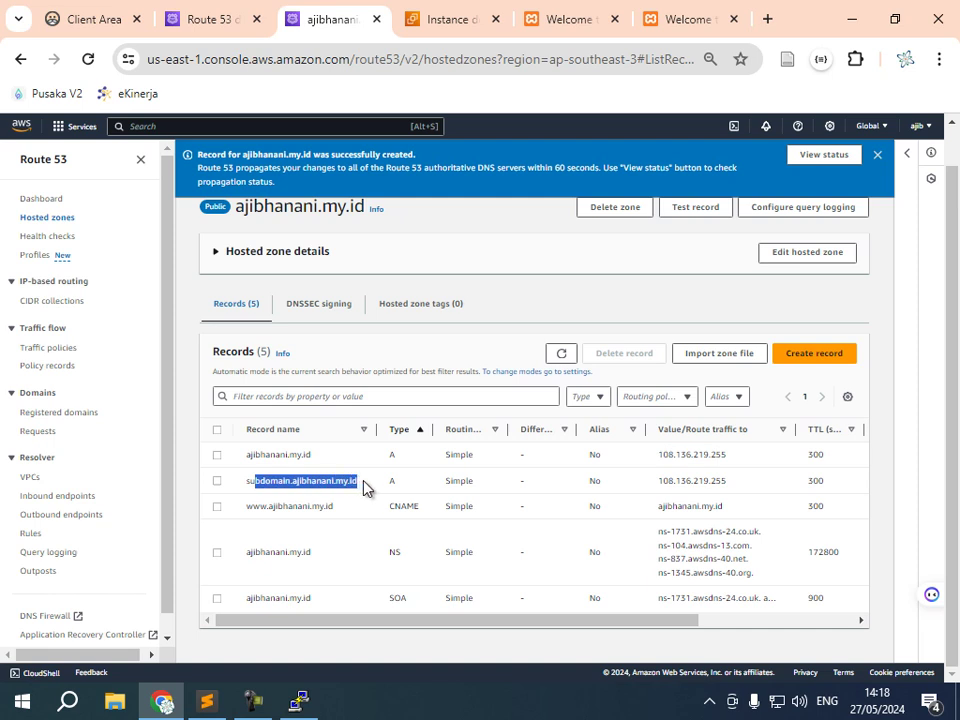
drag(663, 481, 722, 482)
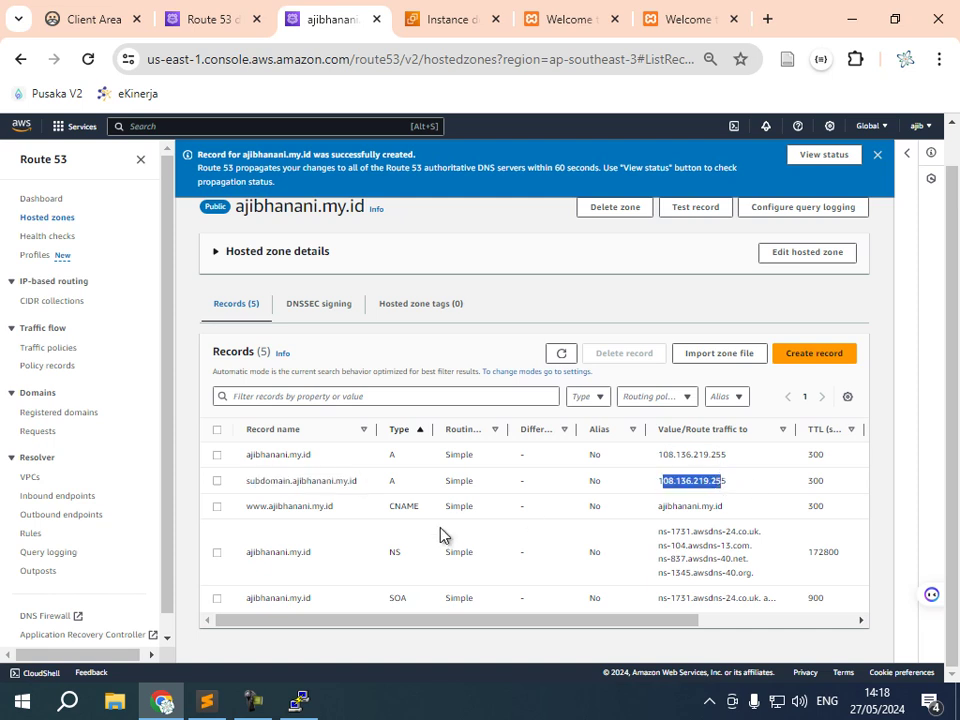
drag(247, 507, 330, 508)
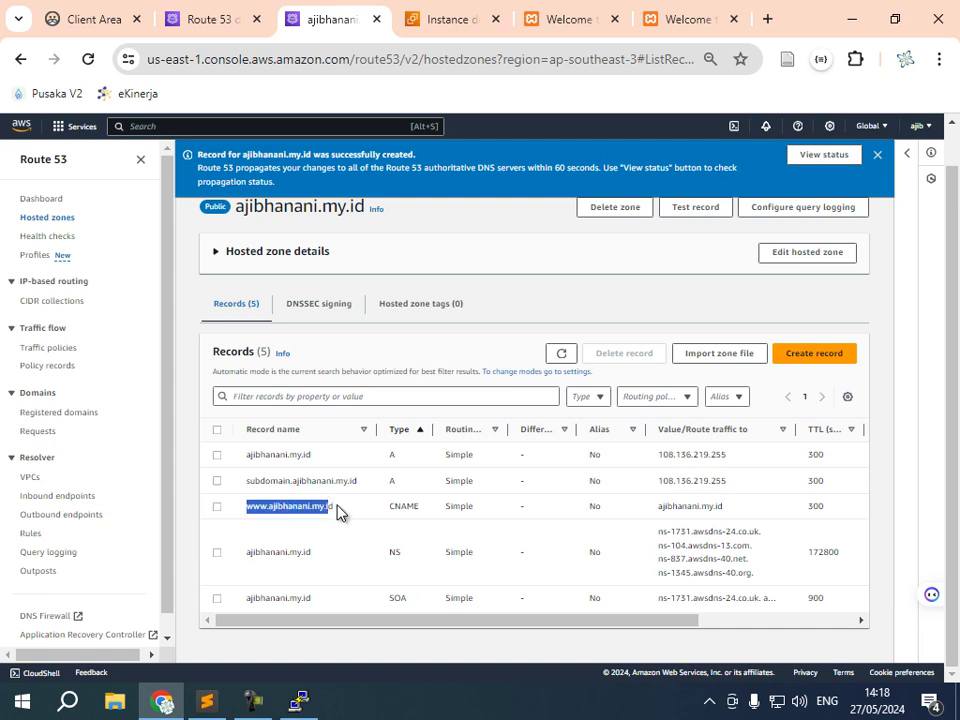
drag(662, 506, 722, 504)
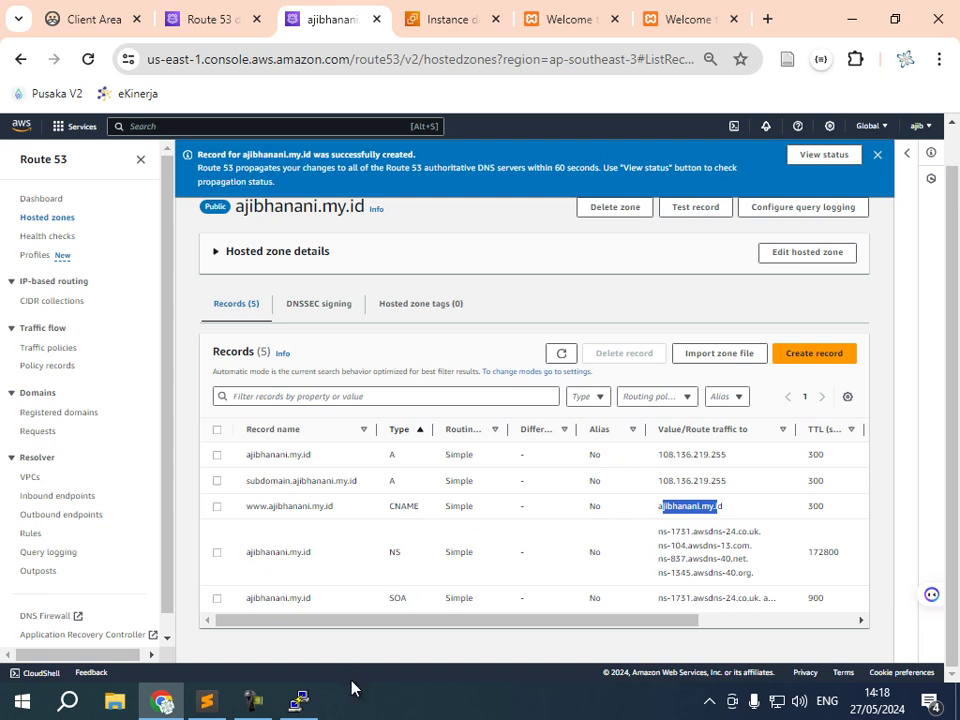
click(672, 507)
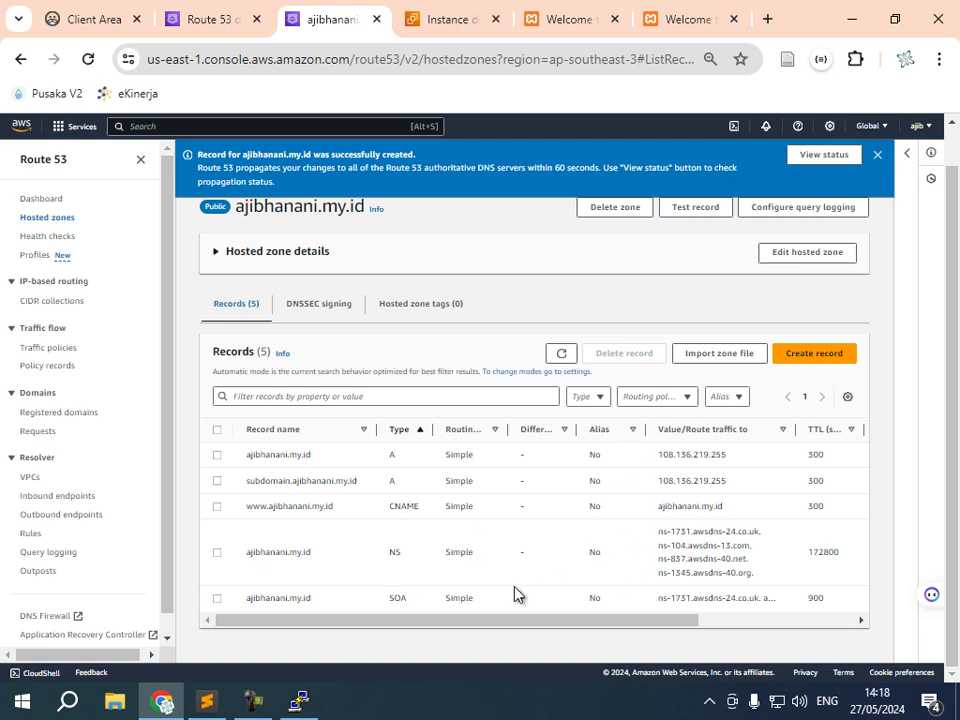
- Switch to the PuTTY session, clear the terminal and arrange it side by side with the Sublime Text notes
click(297, 700)
drag(461, 146, 159, 158)
key(ctrl+l)
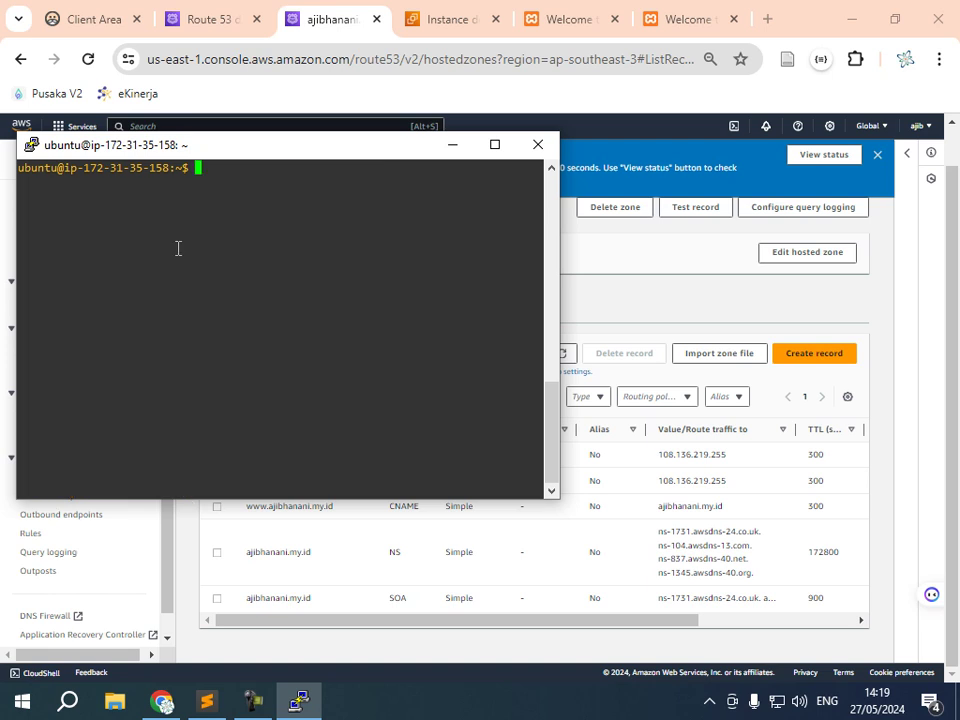
click(210, 700)
drag(596, 80, 744, 80)
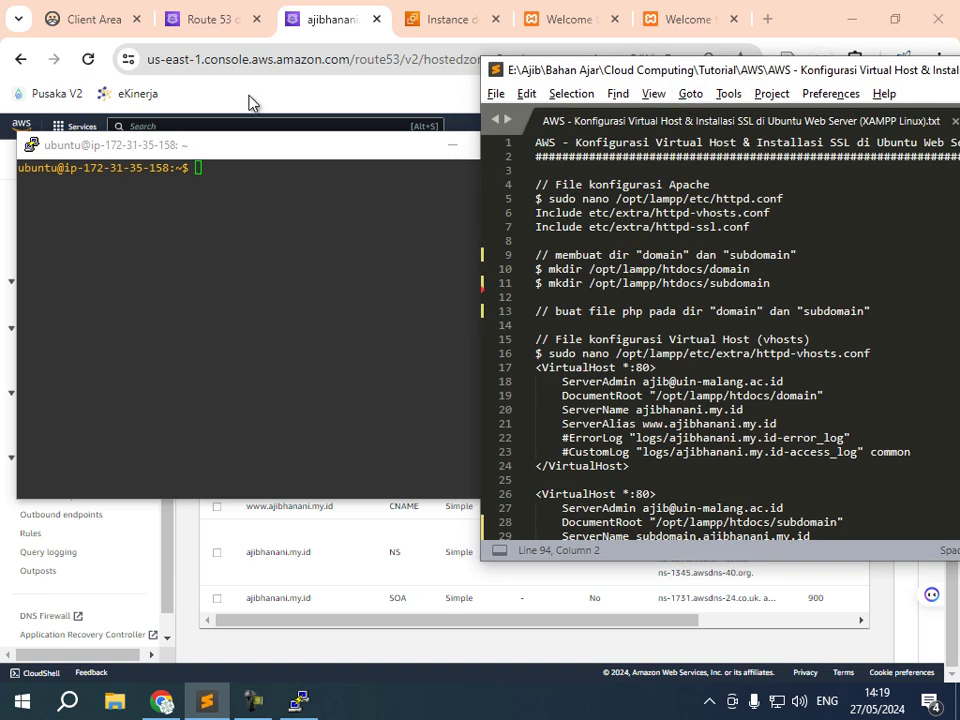
mouse_move(228, 147)
mouse_down()
mouse_move(218, 132)
mouse_move(228, 134)
mouse_up()
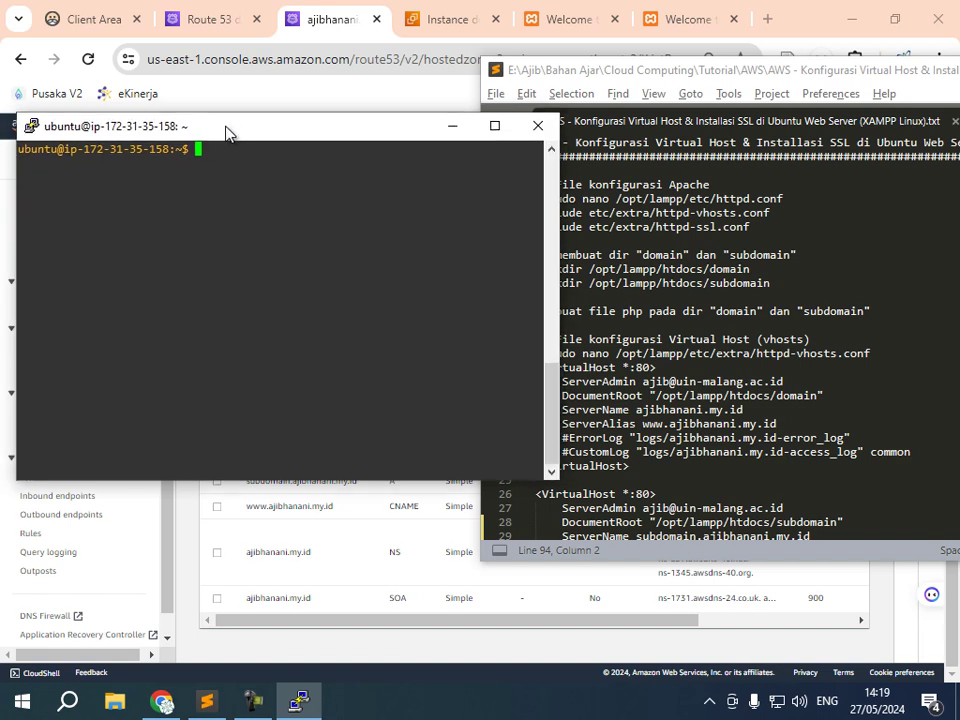
drag(556, 195, 487, 195)
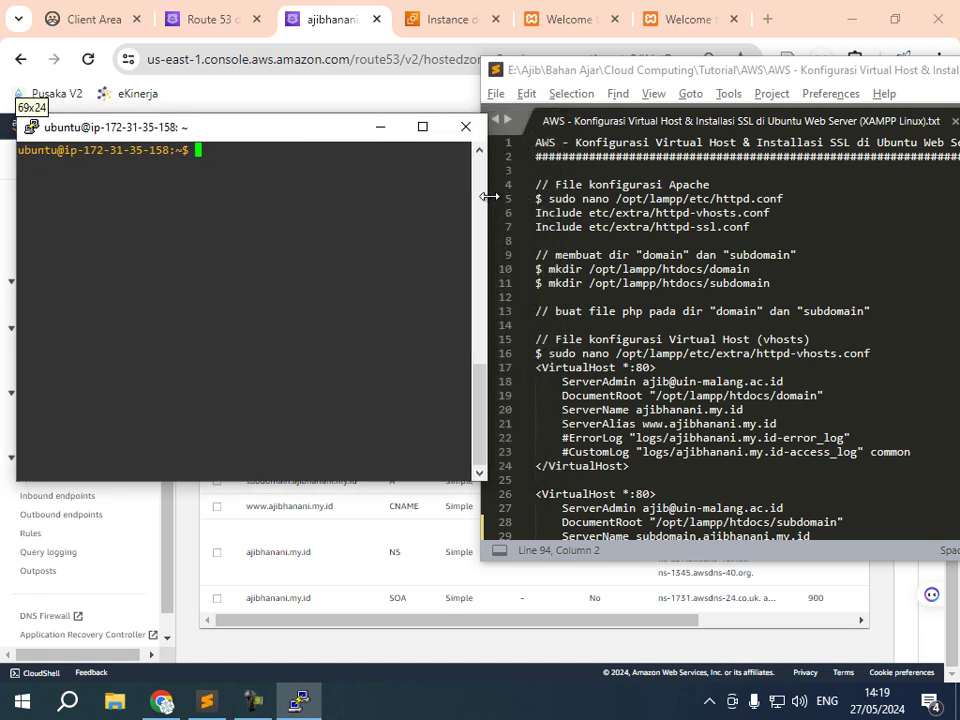
drag(583, 74, 630, 74)
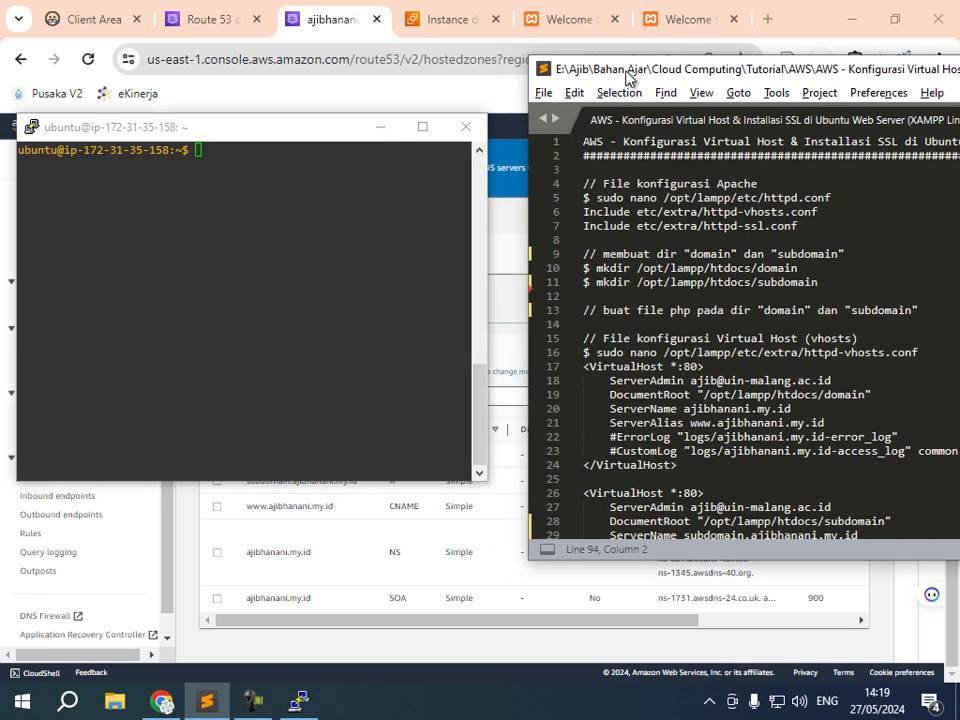
drag(489, 169, 521, 169)
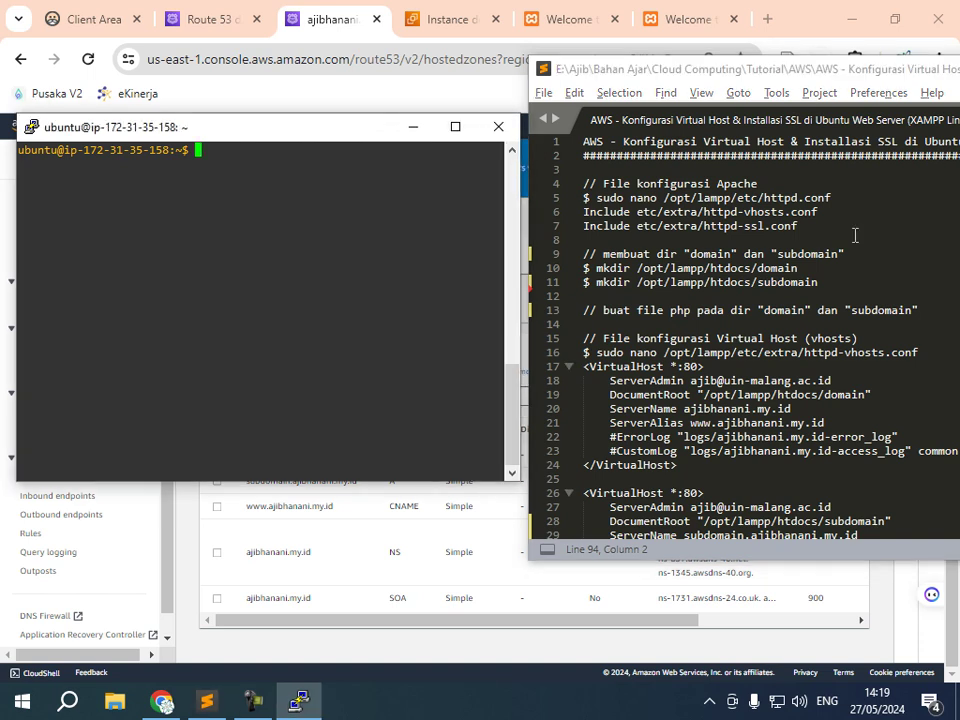
- Run the notes' command sudo nano /opt/lampp/etc/httpd.conf in the terminal to open the Apache configuration file
drag(853, 199, 596, 197)
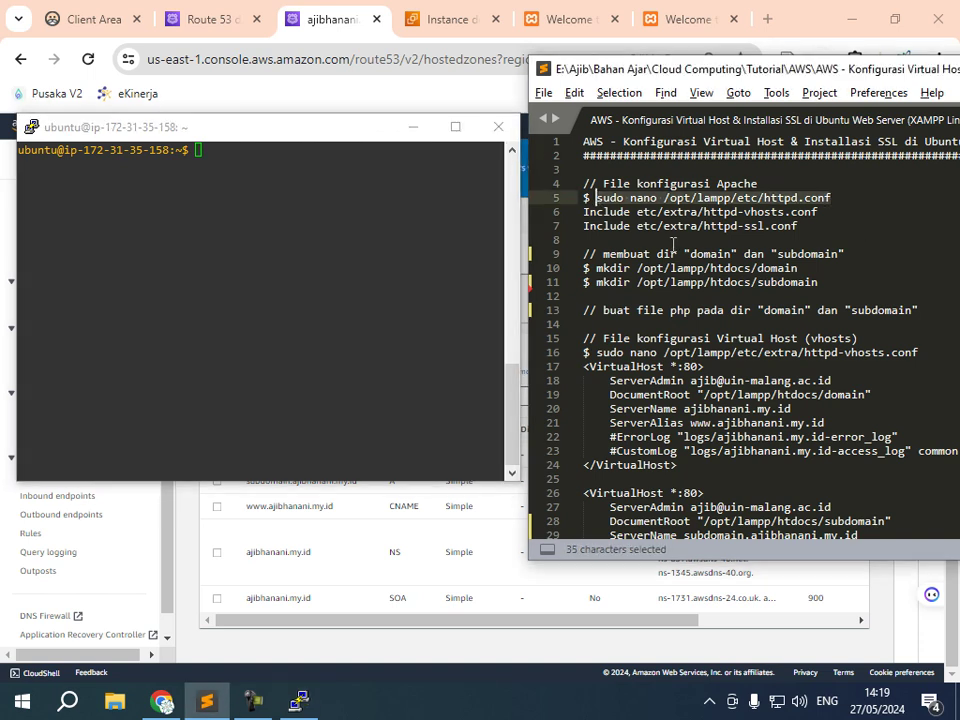
key(ctrl+c)
click(195, 229)
right_click(195, 231)
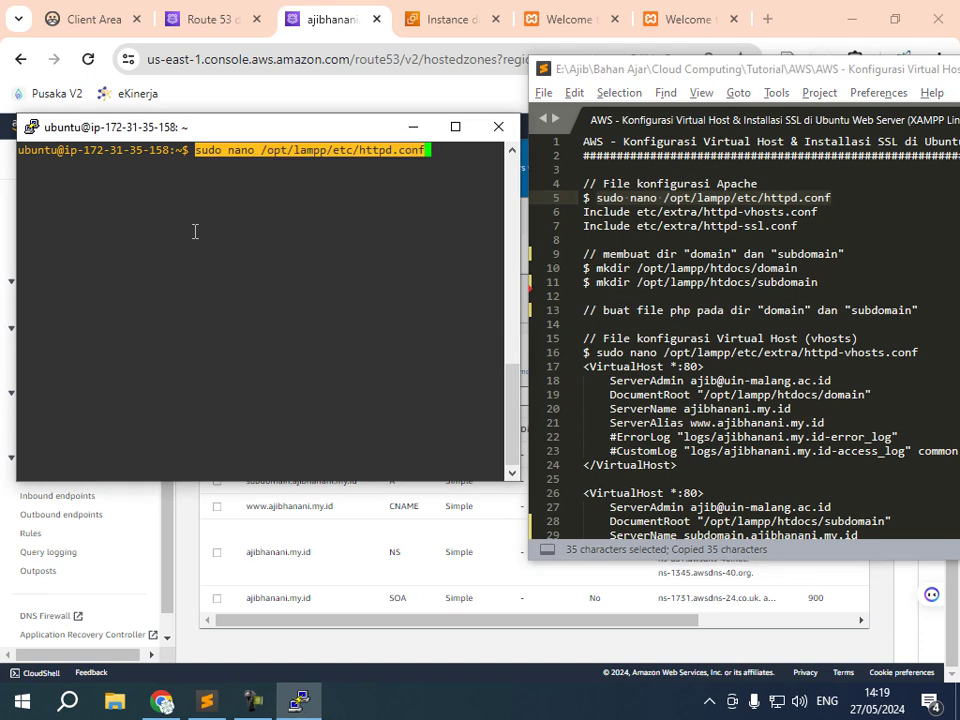
key(Return)
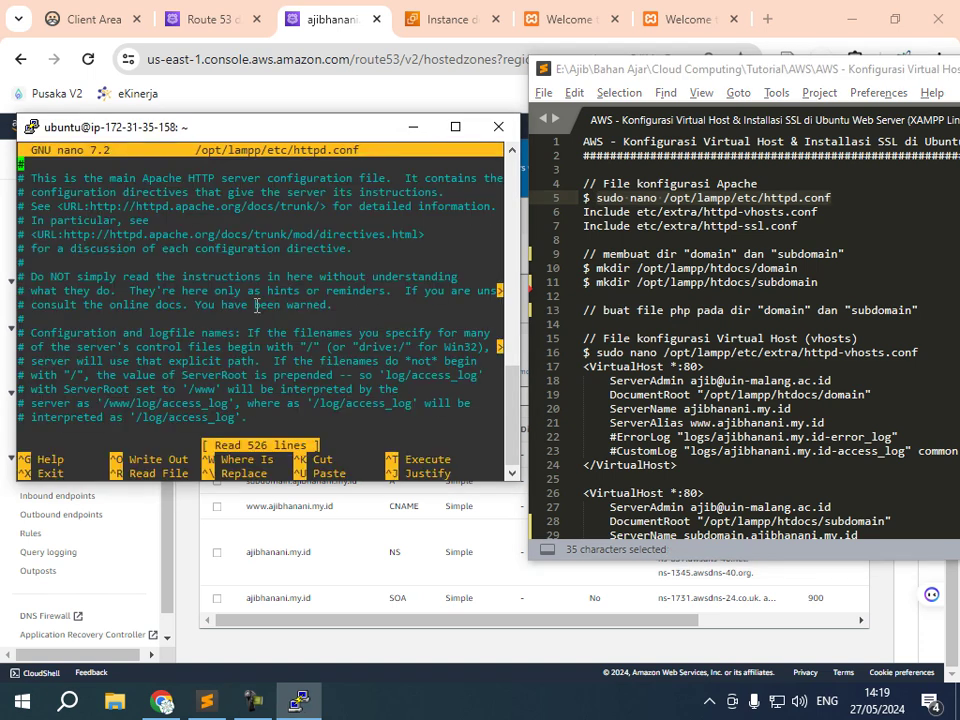
- Search httpd.conf for etc/extra/httpd-vhosts.conf, using the path copied from the notes
drag(818, 212, 636, 213)
key(ctrl+c)
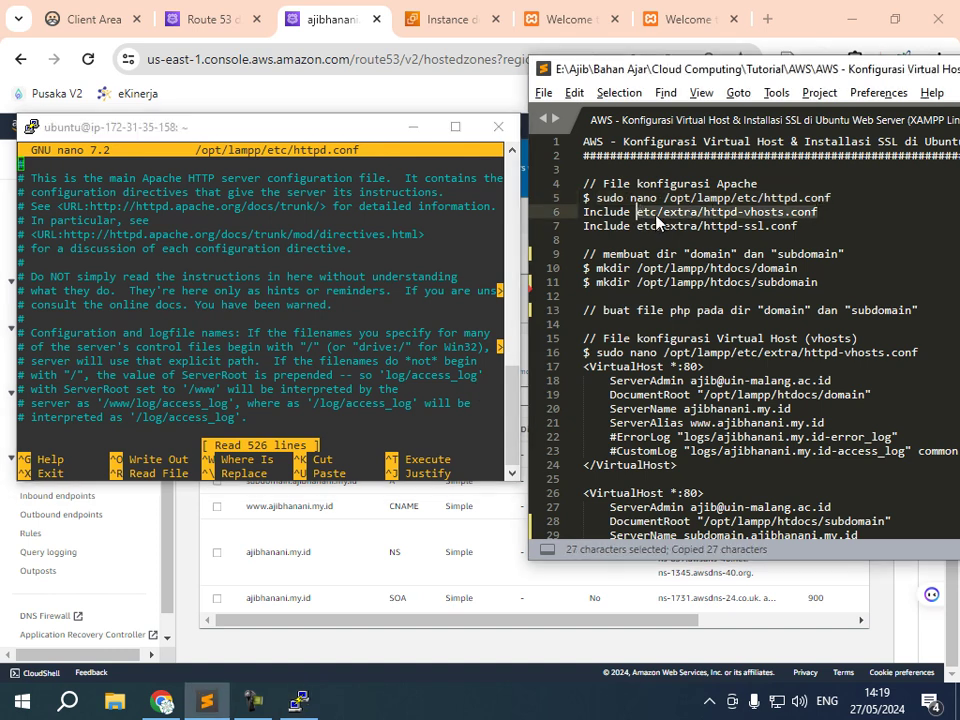
click(121, 276)
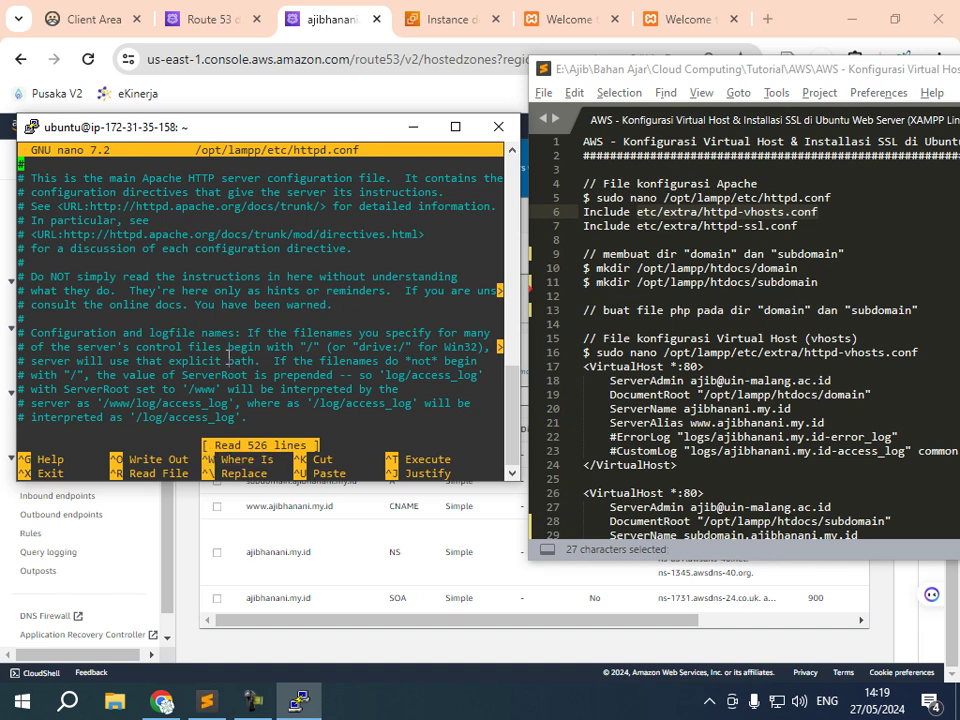
key(ctrl+w)
key(ctrl+w)
key(BackSpace)
key(BackSpace)
key(BackSpace)
key(BackSpace)
key(BackSpace)
key(BackSpace)
key(BackSpace)
key(BackSpace)
key(BackSpace)
key(BackSpace)
key(BackSpace)
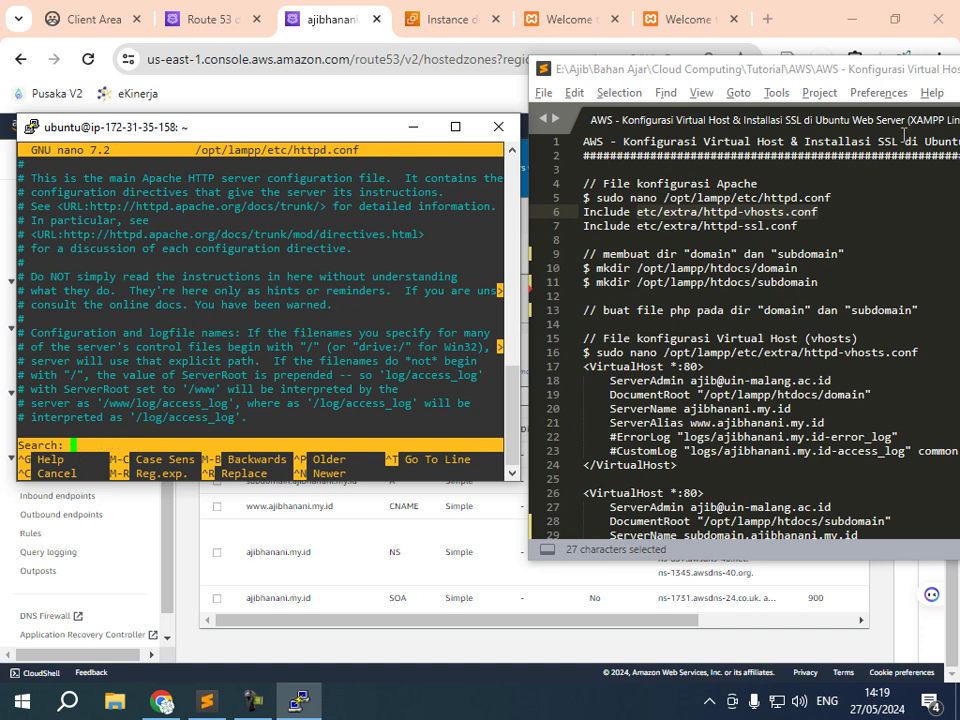
drag(817, 212, 637, 212)
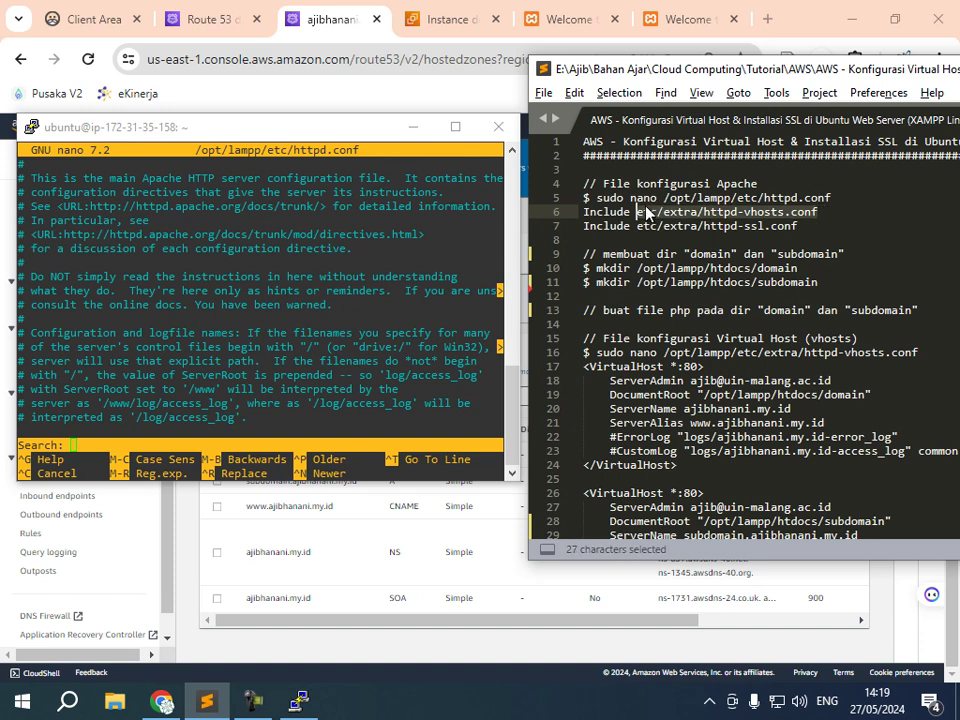
key(ctrl+c)
right_click(287, 263)
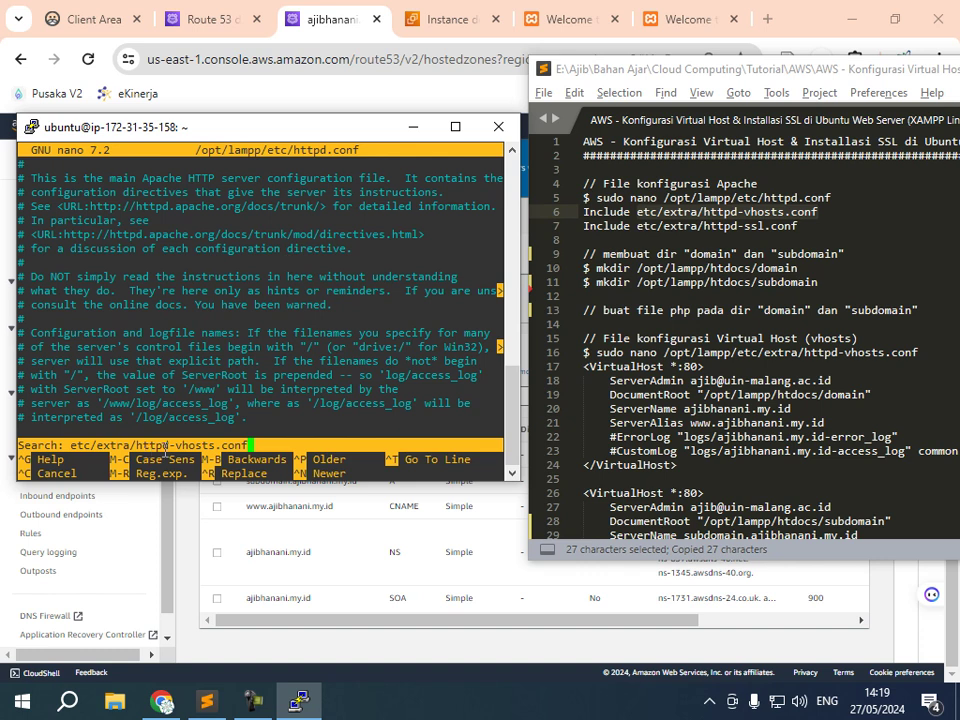
key(Return)
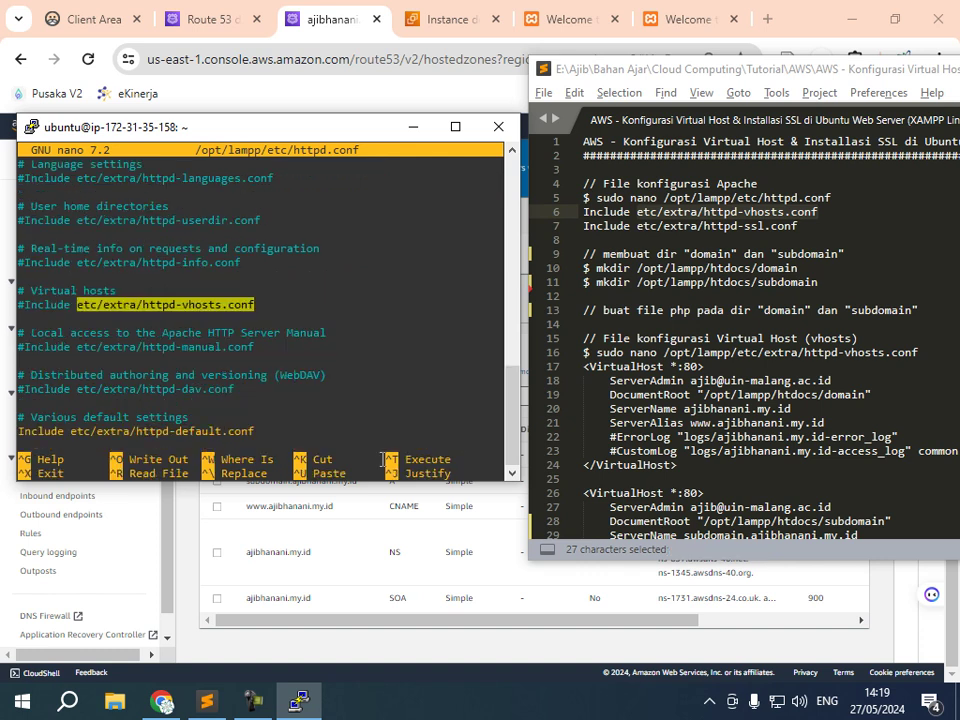
- Uncomment the Include etc/extra/httpd-vhosts.conf line under Virtual hosts in httpd.conf
key(Left)
key(Left)
key(Left)
key(Left)
key(Left)
key(Left)
key(Left)
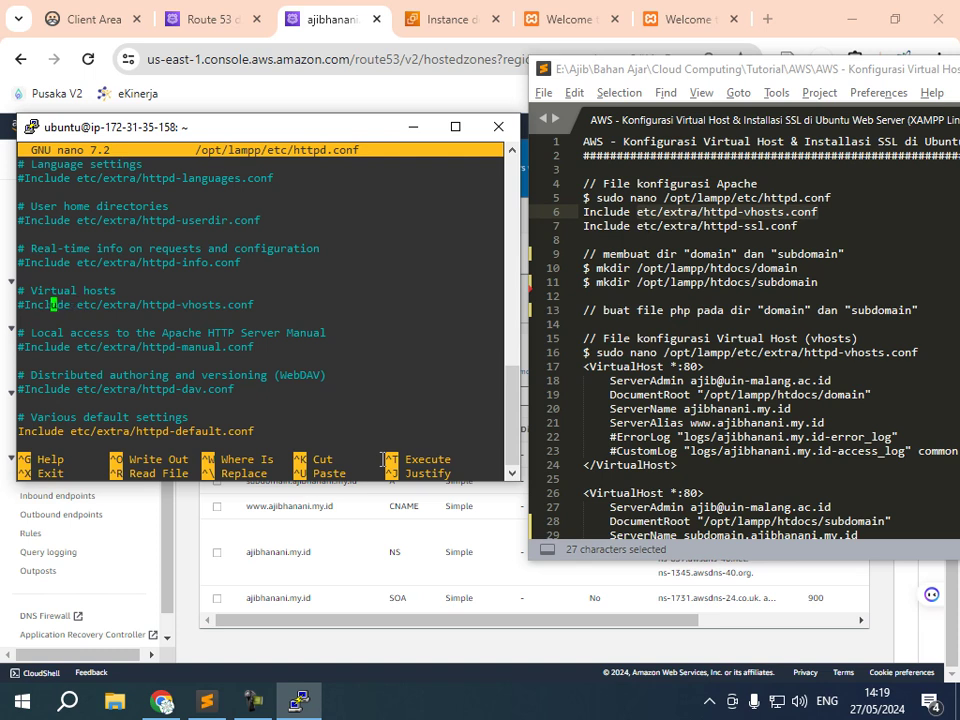
key(Left)
key(BackSpace)
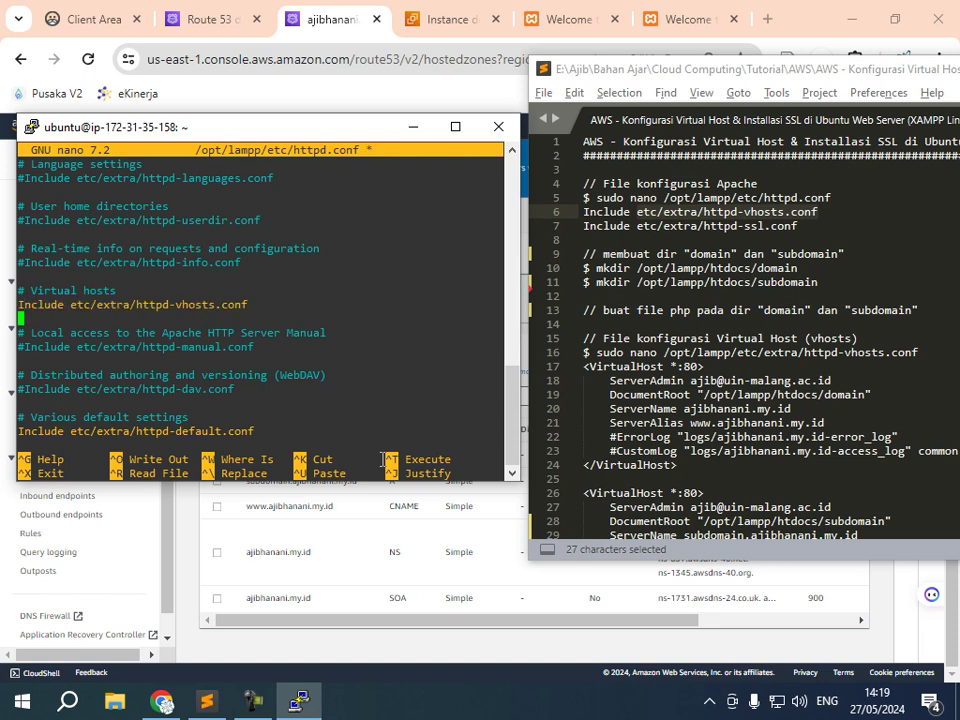
- Search httpd.conf for etc/extra/httpd-ssl.conf, using the path copied from the notes, and check whether its Include line is commented out
key(ctrl+w)
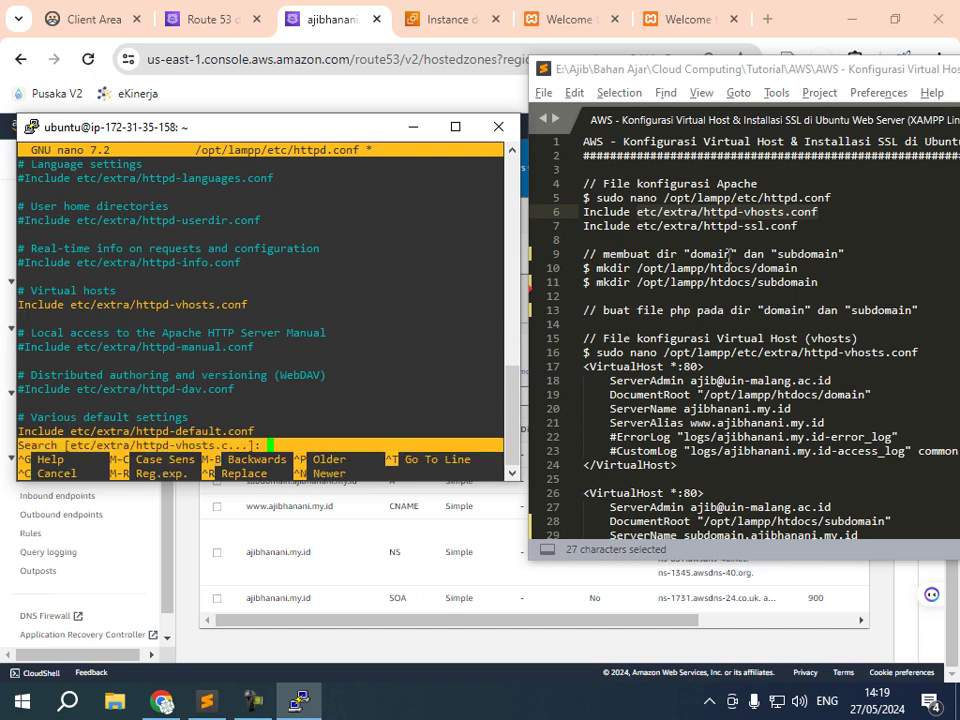
drag(804, 226, 638, 230)
key(ctrl+c)
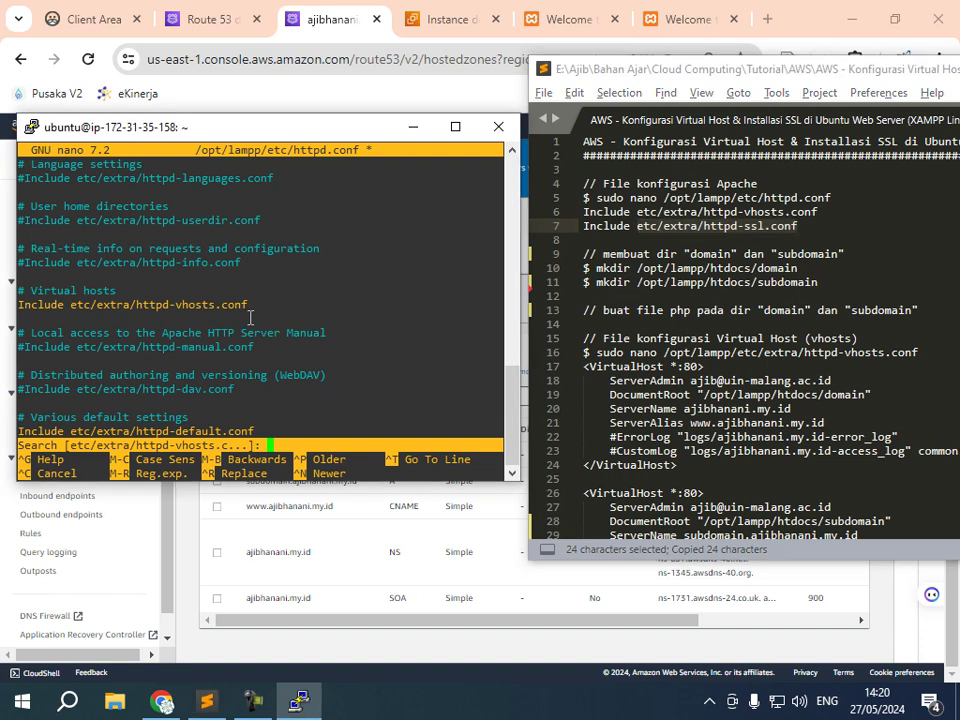
right_click(250, 318)
key(Return)
key(Up)
key(Down)
key(Left)
key(Left)
key(Left)
key(Left)
key(Left)
key(Left)
key(Left)
key(Left)
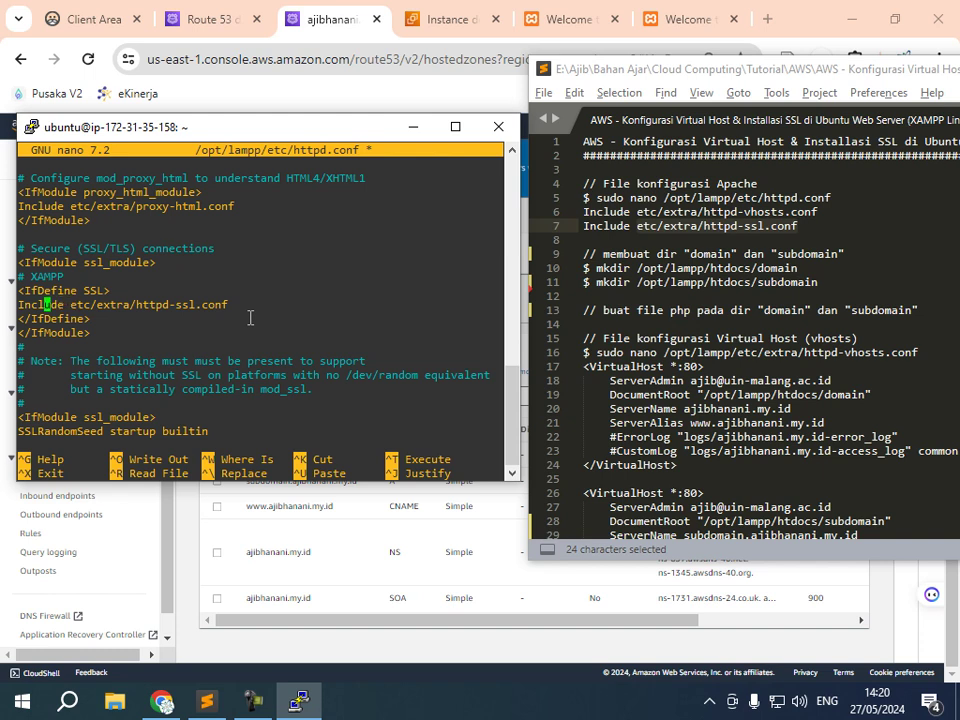
key(Right)
key(Right)
key(Right)
key(Right)
key(Right)
key(Right)
- Save httpd.conf under the same name and exit nano
key(ctrl+o)
key(Return)
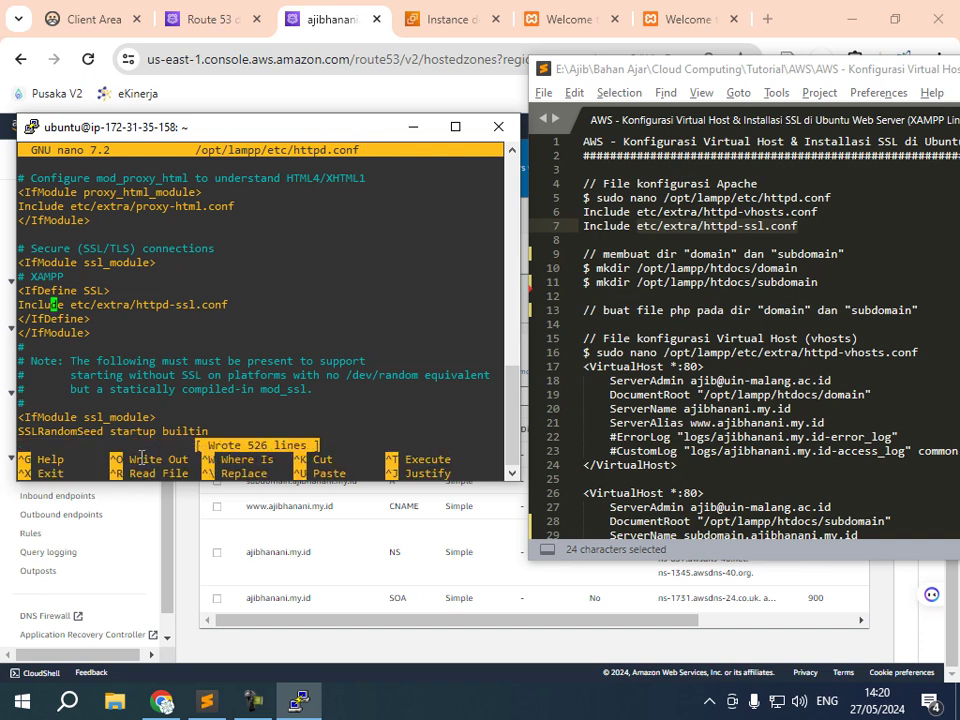
key(ctrl+x)
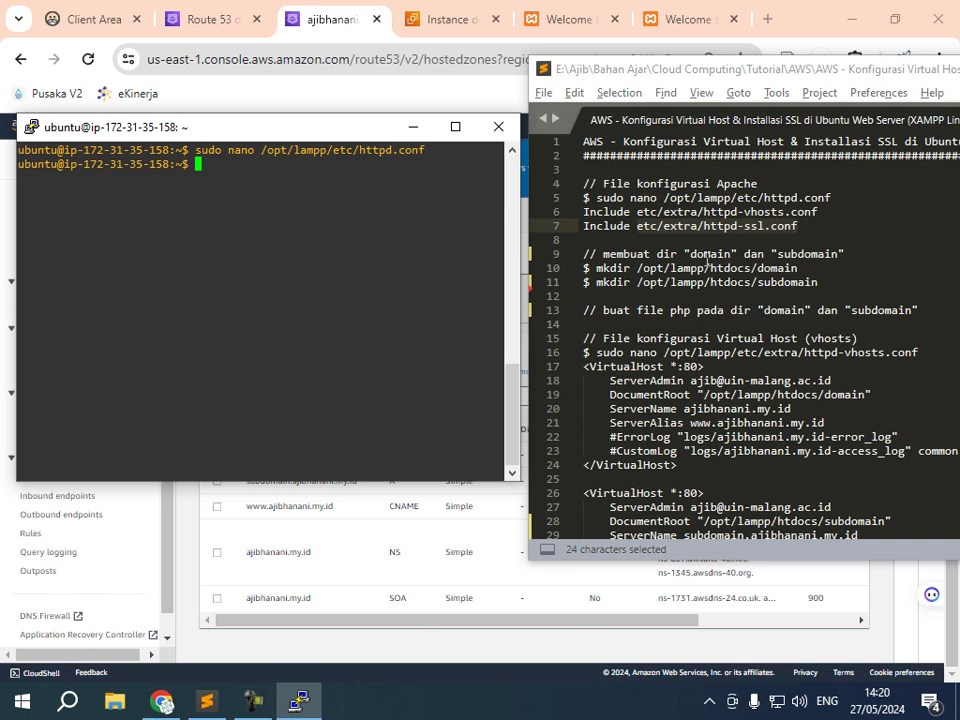
- Create the domain directory by running the notes' command mkdir /opt/lampp/htdocs/domain in the terminal
click(705, 256)
drag(800, 268, 596, 268)
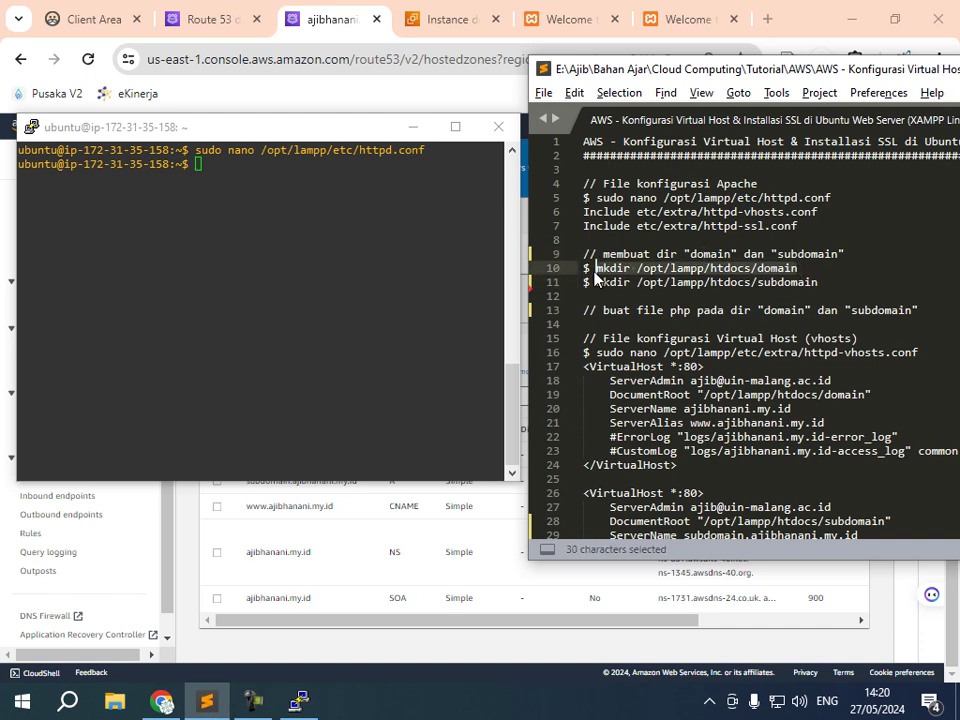
key(ctrl+c)
right_click(268, 248)
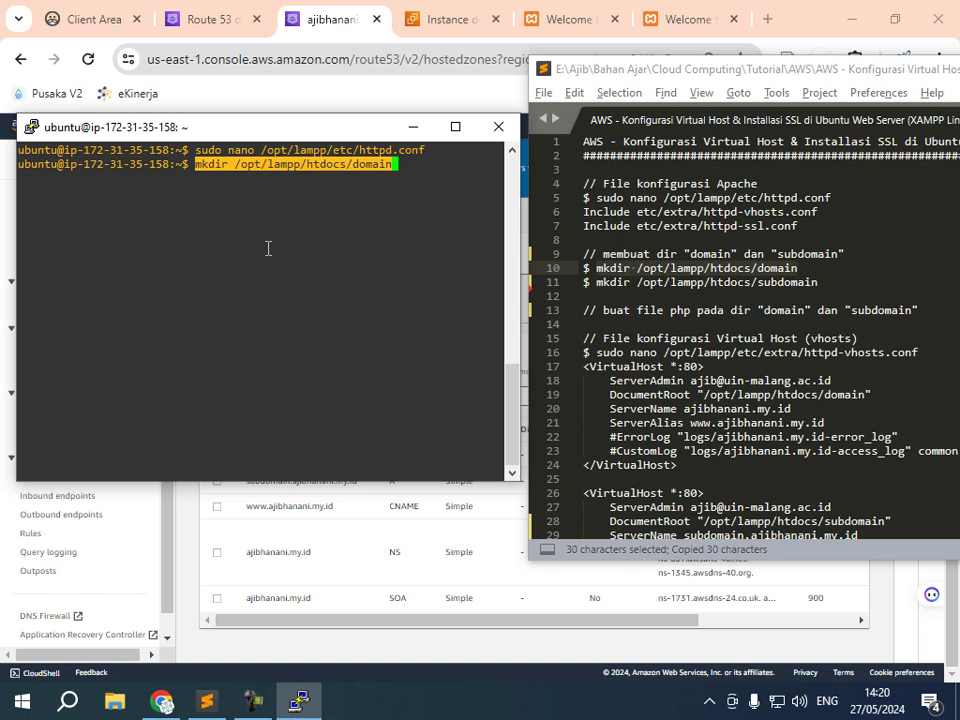
key(Return)
- Create the subdomain directory by running the notes' command mkdir /opt/lampp/htdocs/subdomain in the terminal
drag(822, 282, 542, 291)
key(ctrl+c)
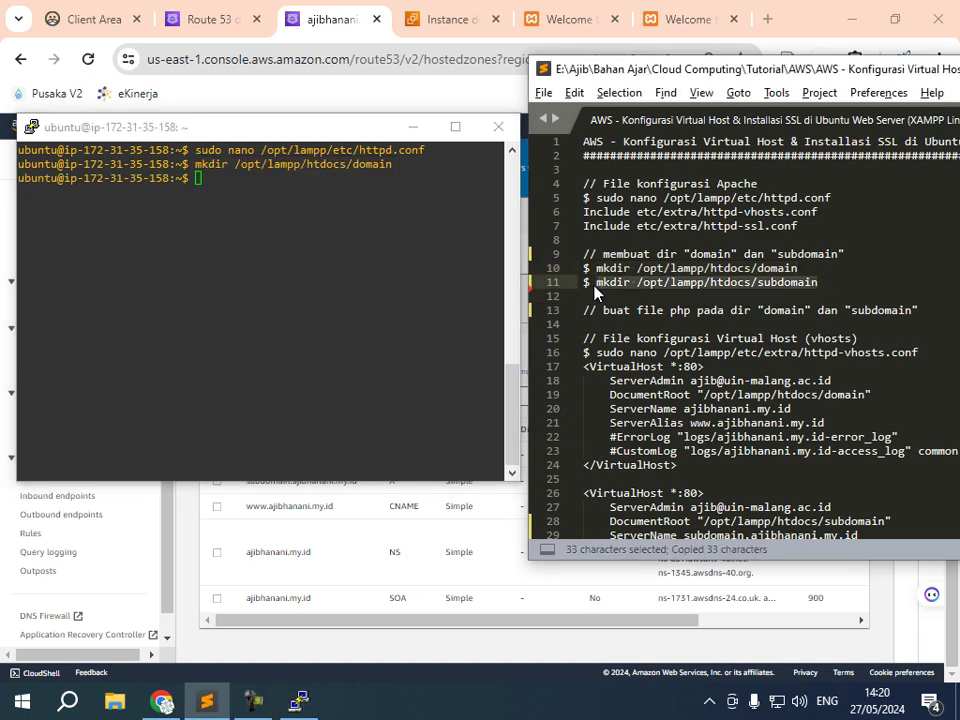
right_click(249, 243)
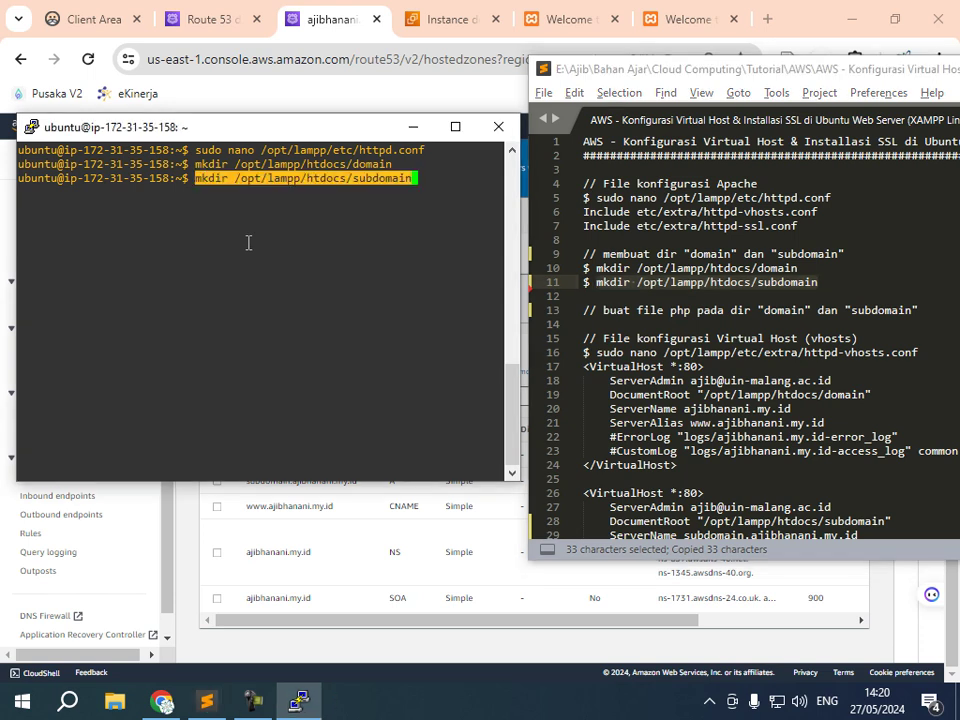
key(Return)
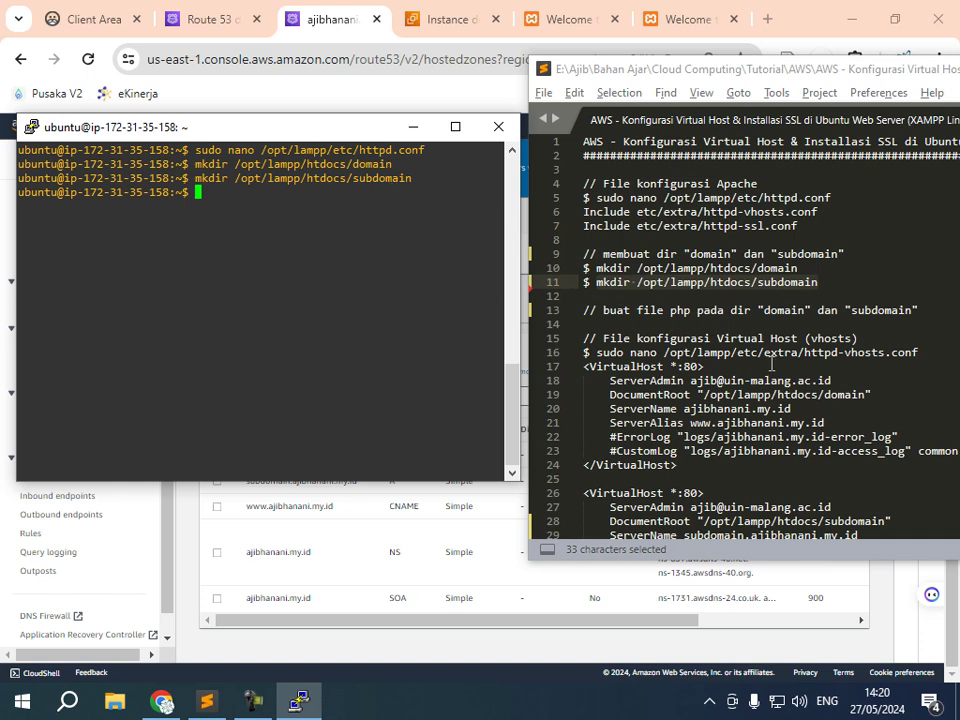
- Run the notes' command sudo nano /opt/lampp/etc/extra/httpd-vhosts.conf to open the virtual hosts configuration file
scroll(771, 367, down, 1)
scroll(771, 367, down, 1)
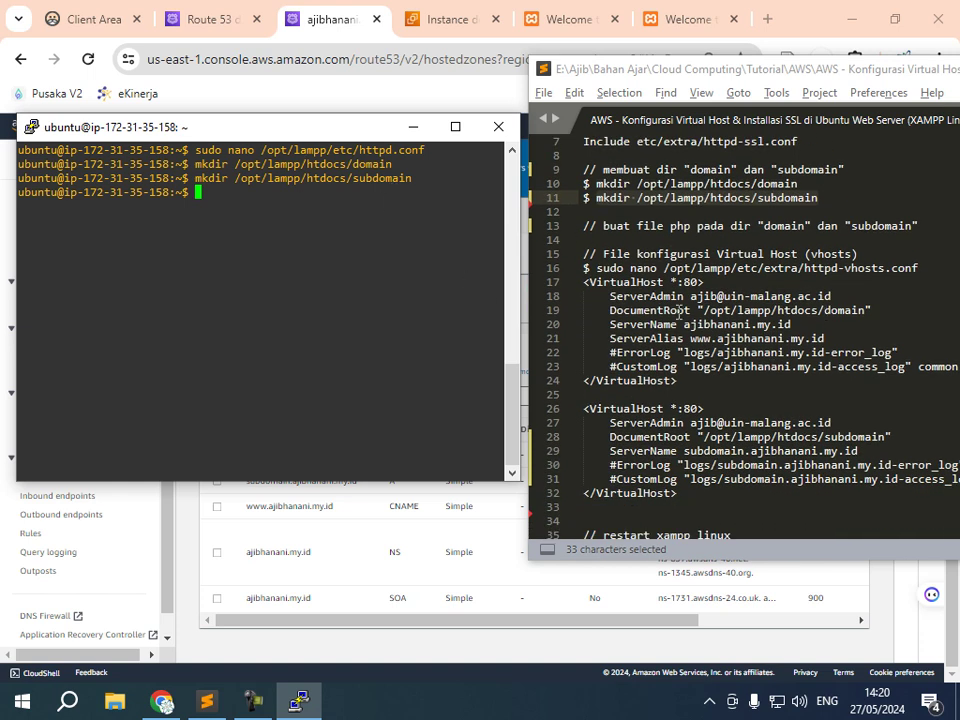
drag(918, 268, 596, 268)
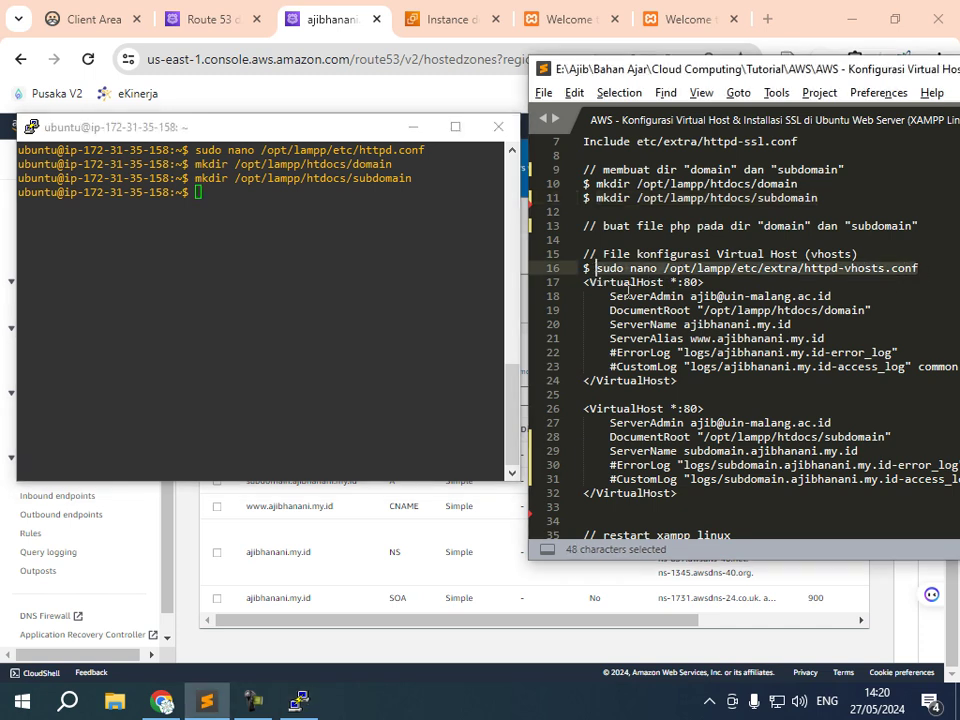
key(ctrl+c)
click(191, 233)
right_click(191, 233)
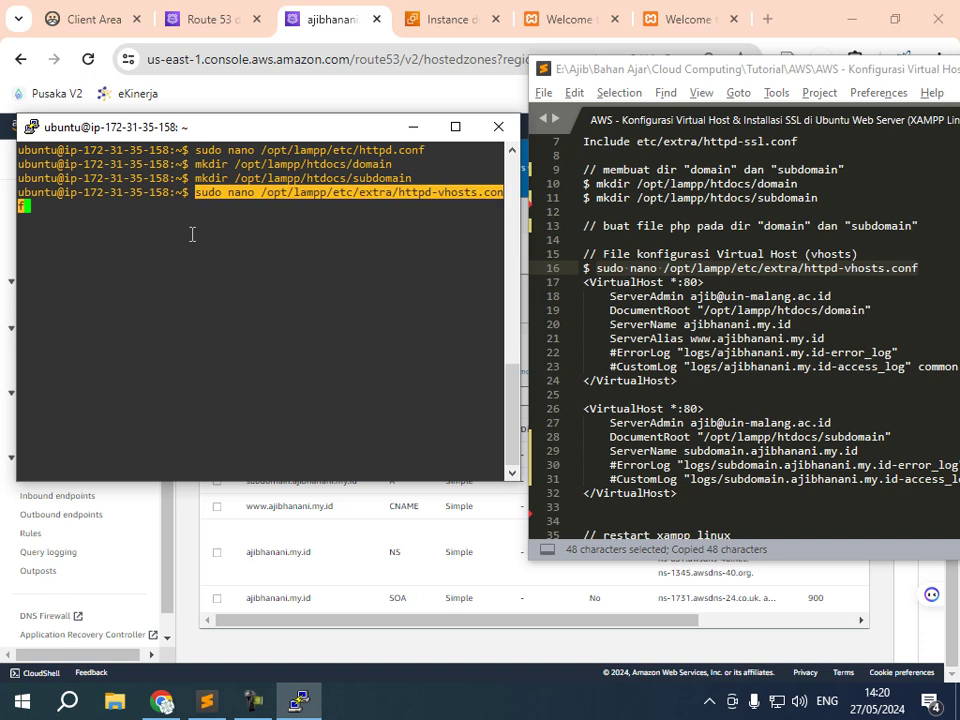
key(Return)
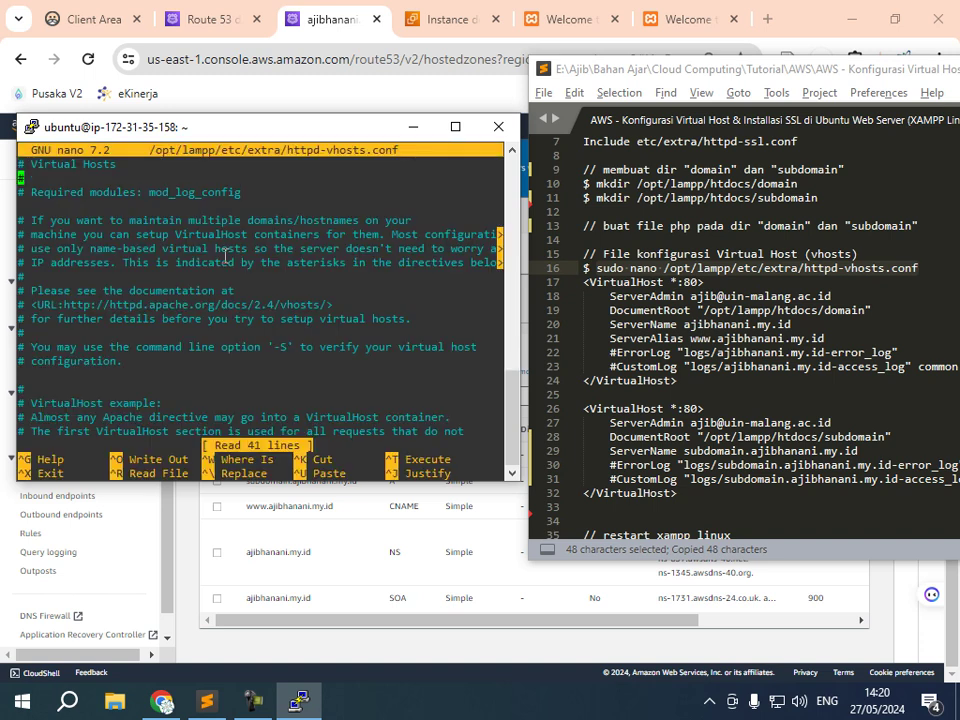
- Comment out every line of the first example VirtualHost block, dummy-host.example.com, in httpd-vhosts.conf
key(Down)
key(Down)
key(Down)
key(Down)
key(Down)
key(Down)
key(Down)
key(Down)
key(Down)
key(Down)
key(Down)
key(Down)
key(Down)
key(Down)
key(Down)
key(Down)
key(Down)
key(Down)
key(Down)
key(Down)
key(Up)
key(Up)
key(Up)
key(Up)
key(Up)
key(Up)
key(Up)
key(Up)
key(Up)
key(Up)
key(Up)
key(Up)
key(Up)
key(Up)
key(Up)
key(Up)
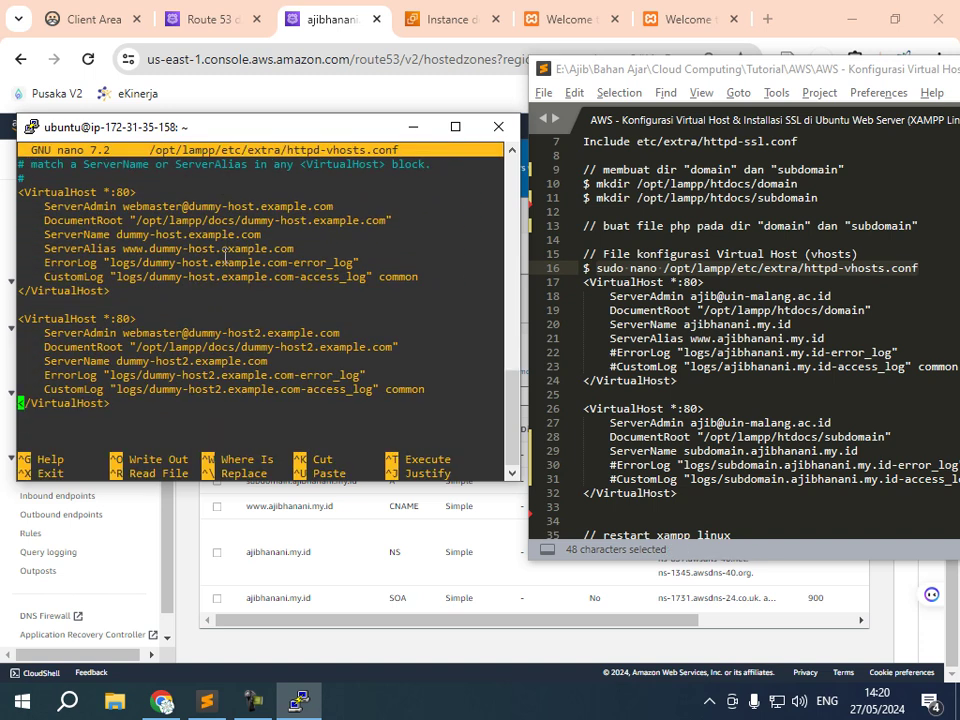
key(alt+3)
key(alt+3)
key(alt+3)
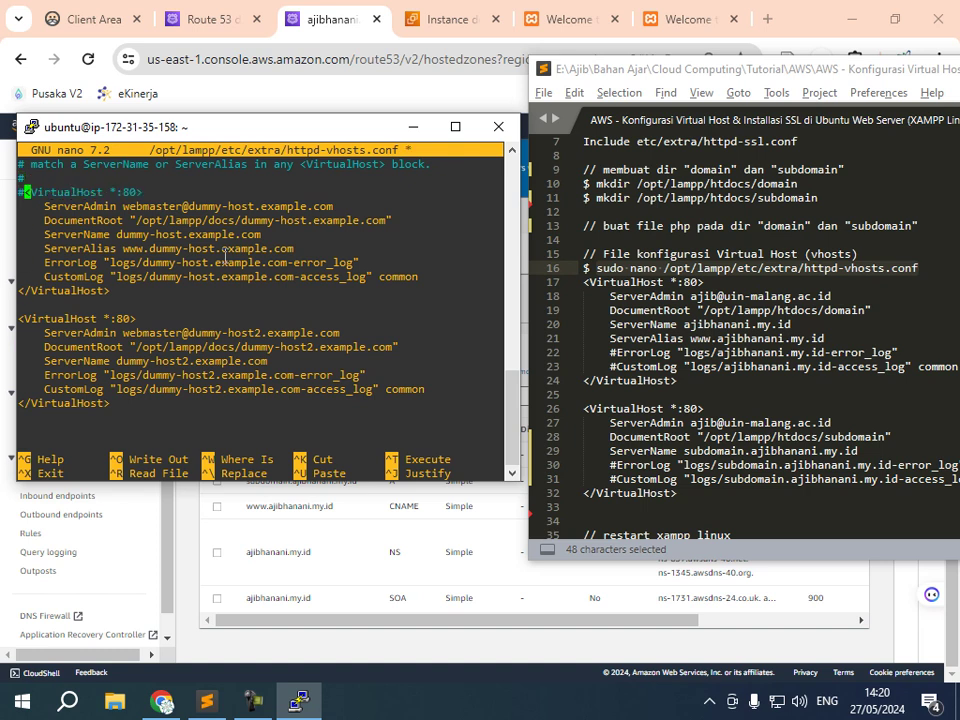
key(alt+3)
key(alt+3)
key(alt+3)
key(alt+3)
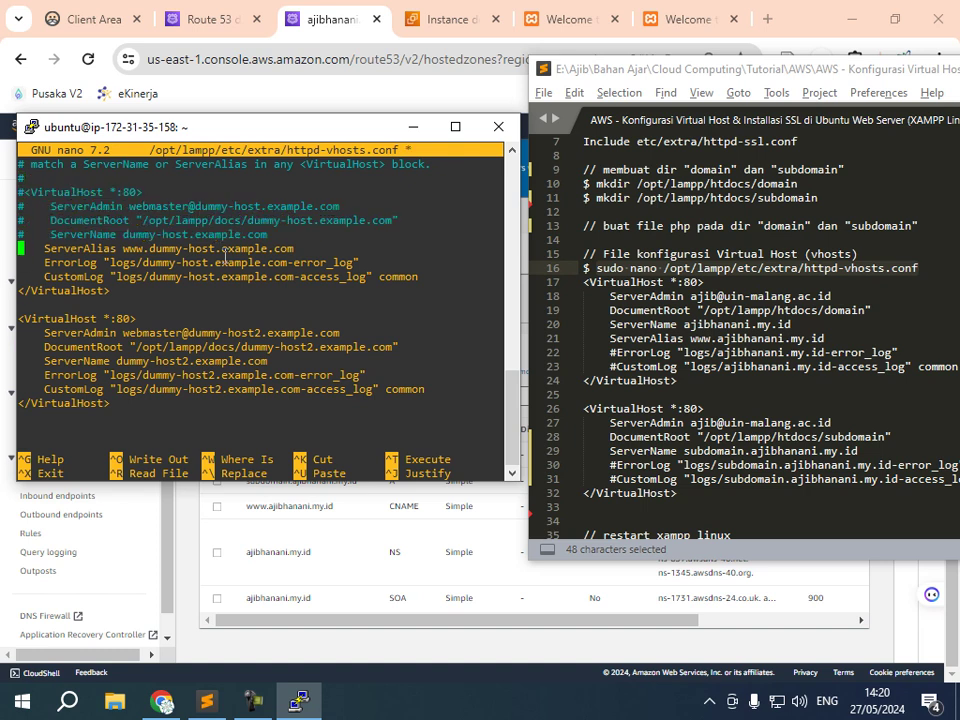
key(alt+3)
key(alt+3)
key(alt+3)
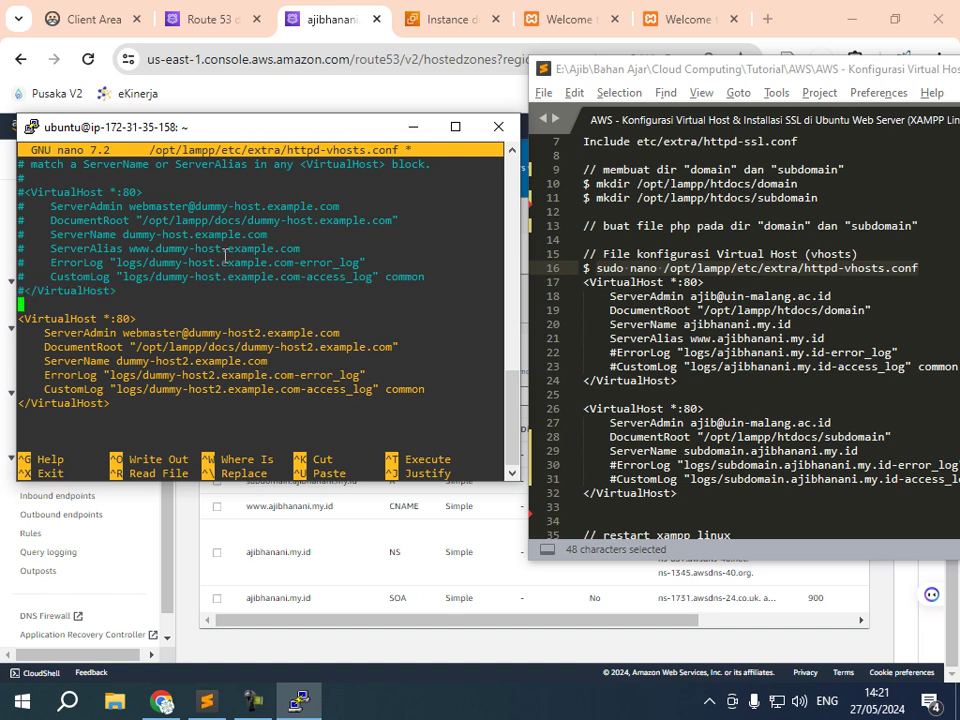
- Comment out every line of the second example VirtualHost block, dummy-host2.example.com
key(alt+3)
key(alt+3)
key(alt+3)
key(alt+3)
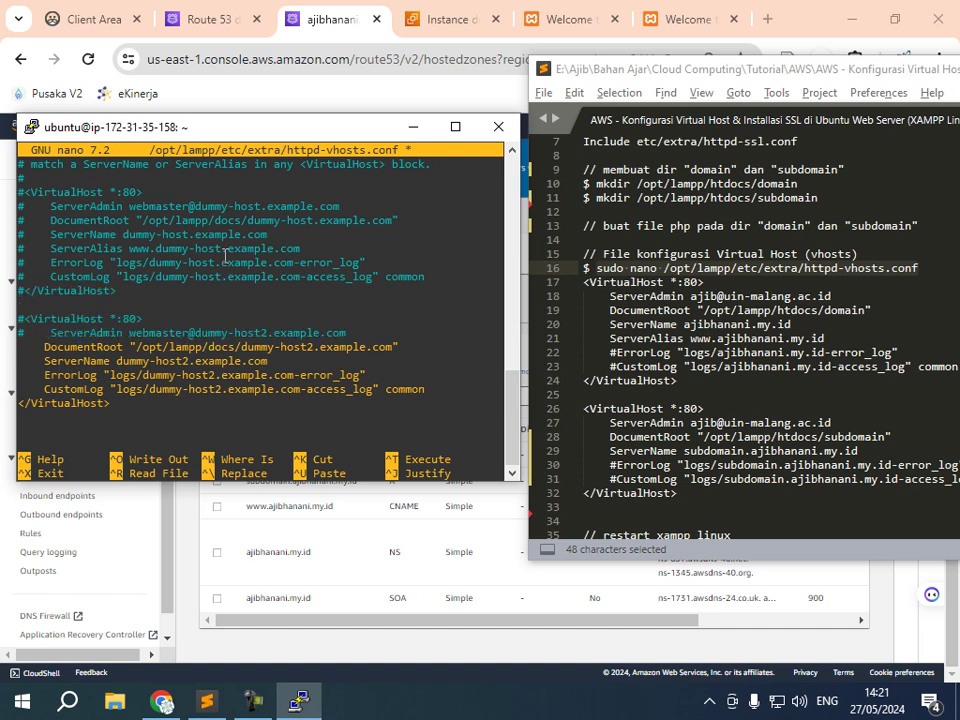
key(alt+3)
key(alt+3)
- Copy both VirtualHost *:80 blocks from the notes, for the domain and subdomain directories, and paste them below the commented examples
key(Down)
scroll(225, 257, down, 2)
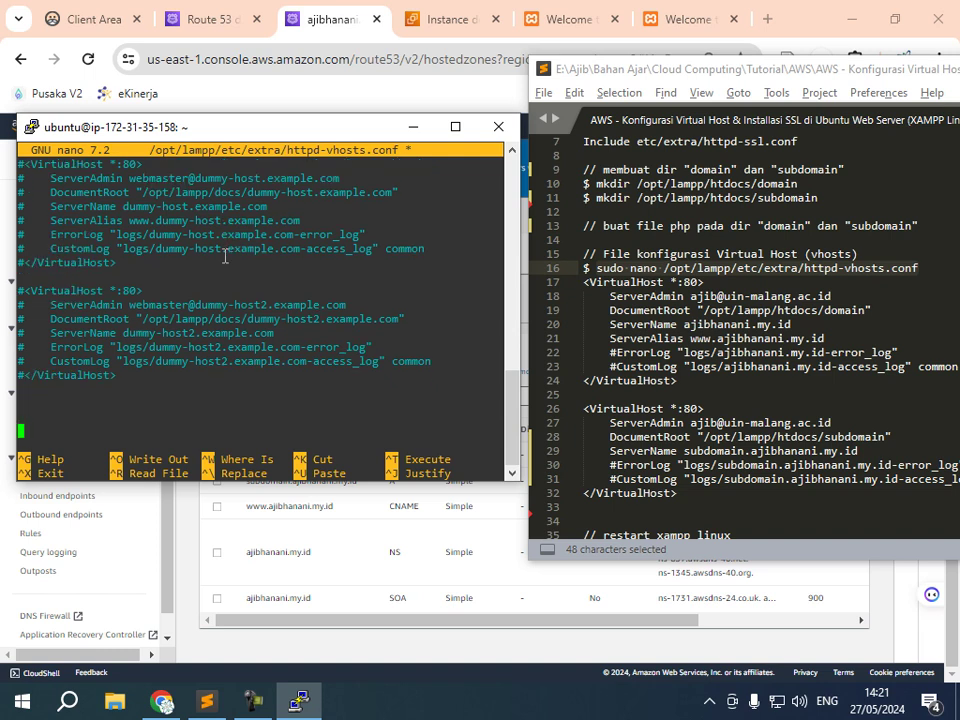
drag(682, 493, 584, 283)
key(ctrl+c)
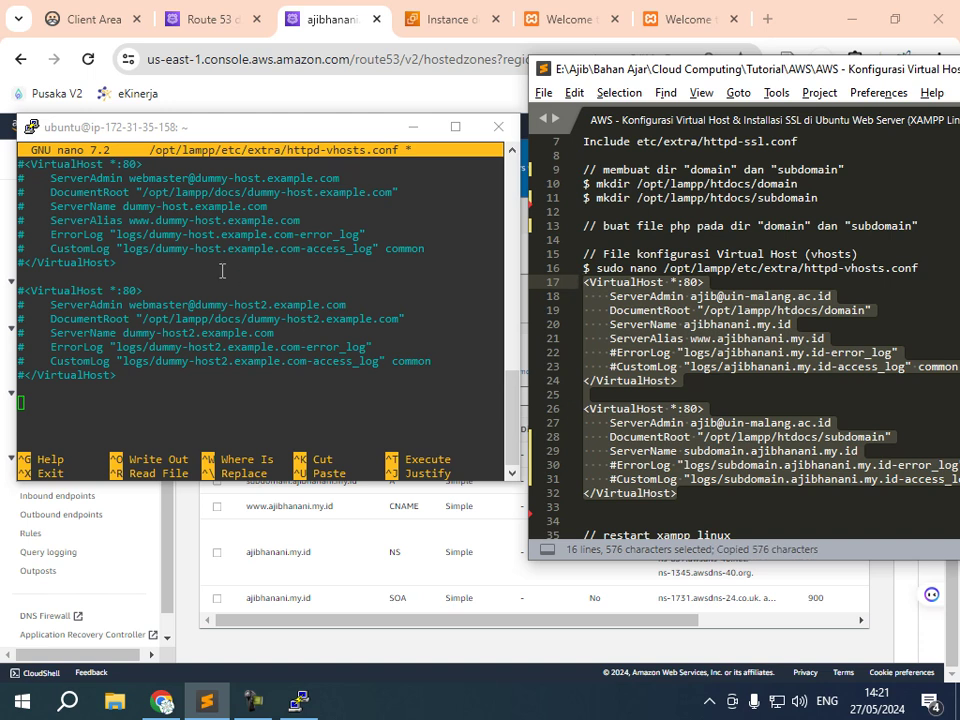
right_click(222, 270)
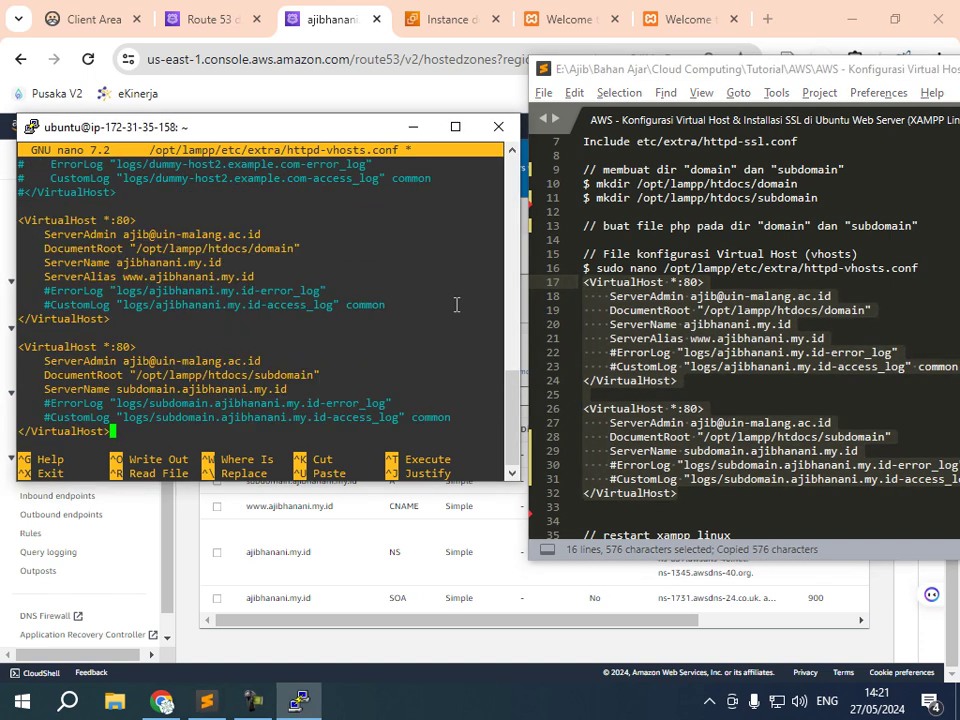
key(Return)
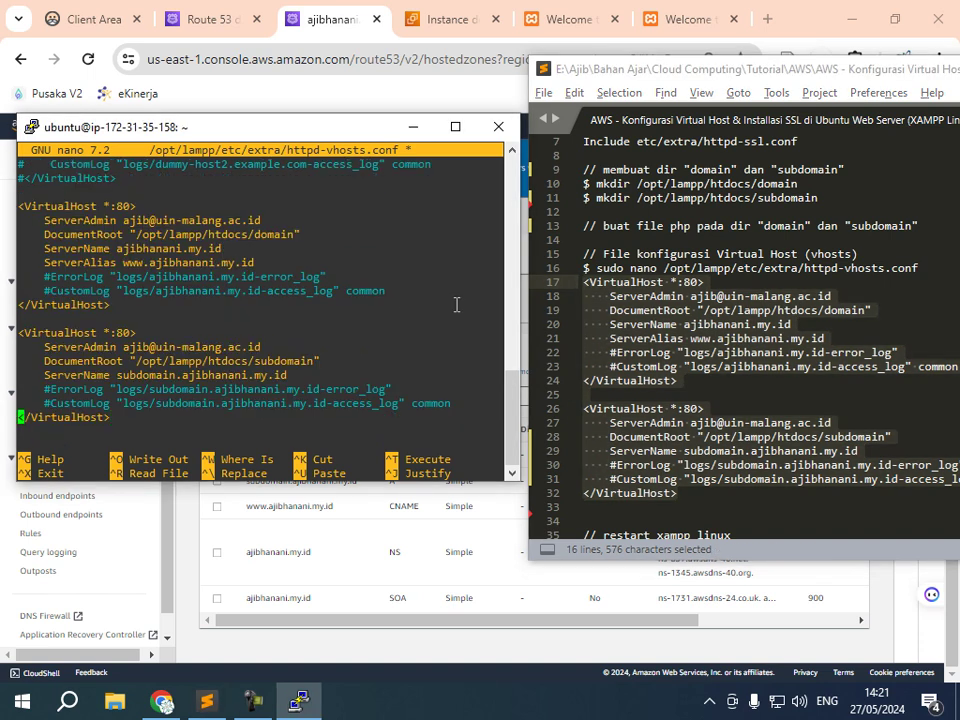
key(Up)
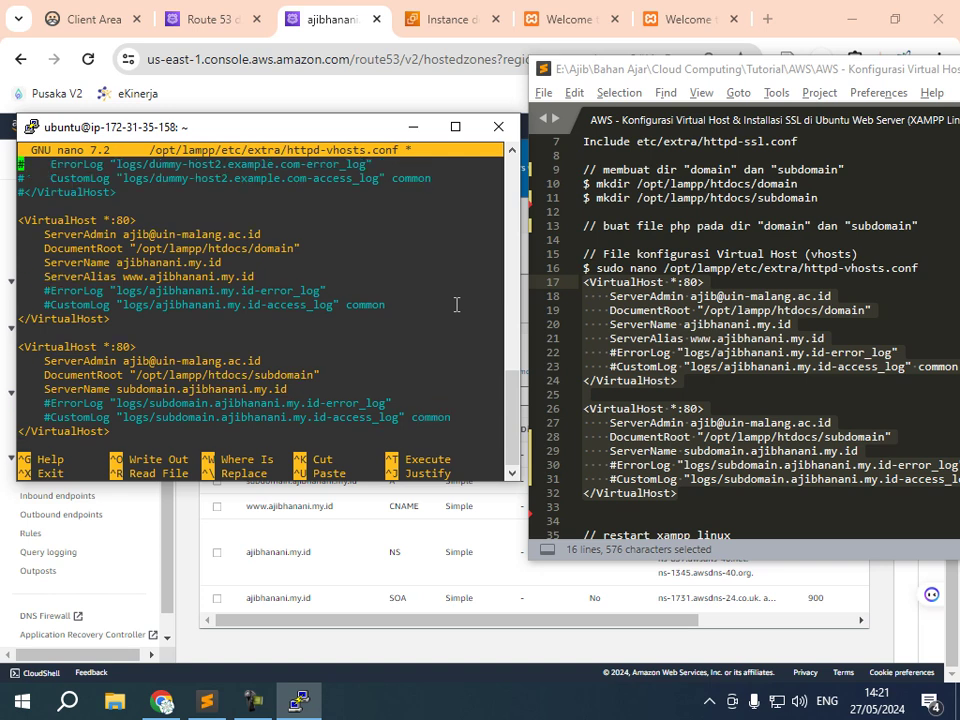
- Check the domain's VirtualHost block in httpd-vhosts.conf, including its ServerAdmin, DocumentRoot, ServerName and ServerAlias lines
key(Down)
key(Down)
key(Down)
key(Down)
key(Down)
key(Down)
key(Up)
key(Up)
key(Right)
key(Right)
key(Right)
key(Right)
key(Right)
key(Right)
key(Right)
key(Right)
key(Right)
key(Right)
key(Right)
key(Right)
key(Right)
key(Right)
key(Right)
key(Right)
key(Down)
key(Down)
key(Right)
key(Right)
key(Right)
key(Right)
key(Right)
key(Right)
key(Right)
key(Right)
key(Right)
key(Right)
key(Right)
key(Right)
key(Right)
key(Right)
key(Right)
key(Right)
key(Right)
key(Right)
key(Right)
key(Right)
key(Right)
key(Down)
key(Left)
key(Left)
key(Left)
key(Left)
key(Left)
key(Left)
key(Left)
key(Left)
key(Left)
key(Left)
key(Left)
key(Left)
key(Left)
key(Left)
key(Left)
key(Right)
key(Right)
key(Right)
key(Right)
key(Right)
key(Right)
key(Right)
key(Right)
key(Right)
key(Right)
key(Right)
key(Right)
key(Right)
key(Right)
key(Right)
key(Right)
key(Down)
key(Left)
key(Left)
key(Left)
key(Left)
key(Left)
key(Left)
key(Left)
key(Left)
key(Left)
- Check the subdomain's VirtualHost block, especially its DocumentRoot path and ServerName
key(Down)
key(Down)
key(Down)
key(Down)
key(Down)
key(Down)
key(Down)
key(Down)
key(Down)
key(Down)
key(Down)
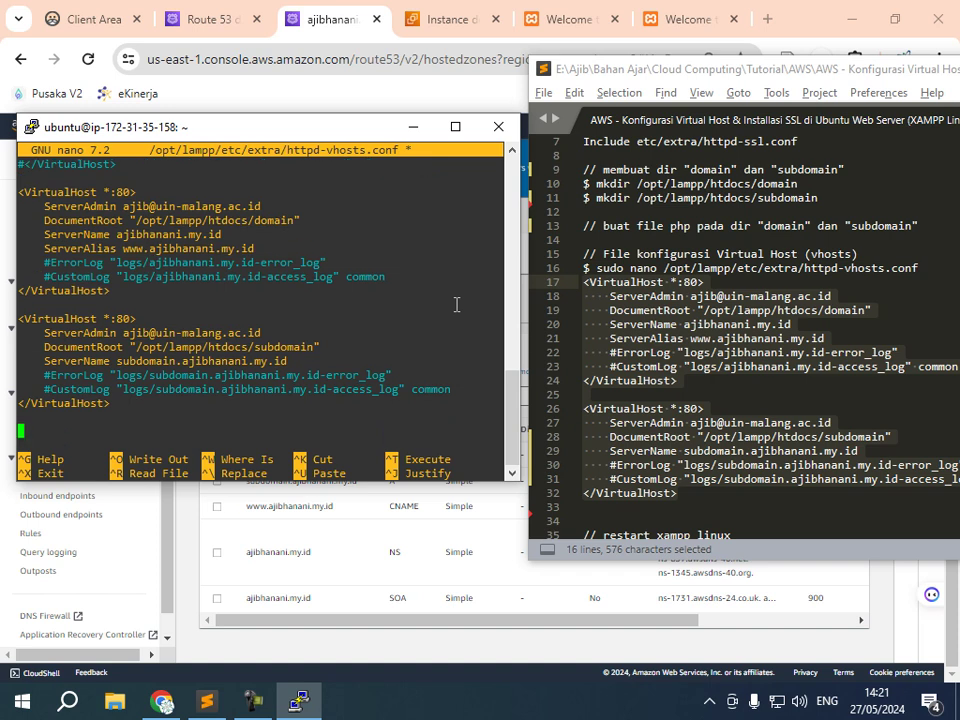
key(Up)
key(Up)
key(Up)
key(Right)
key(Right)
key(Right)
key(Right)
key(Right)
key(Right)
key(Left)
key(Left)
key(Left)
key(Left)
key(Right)
key(Right)
key(Right)
key(Right)
key(Right)
key(Right)
key(Right)
key(Right)
key(Right)
key(Right)
key(Right)
key(Right)
key(Right)
key(Right)
key(Right)
key(Right)
key(Right)
key(Right)
key(Right)
key(Right)
key(Right)
key(Up)
key(Right)
key(Right)
key(Right)
key(Right)
- Save httpd-vhosts.conf under its existing name and exit nano
key(ctrl+o)
key(Return)
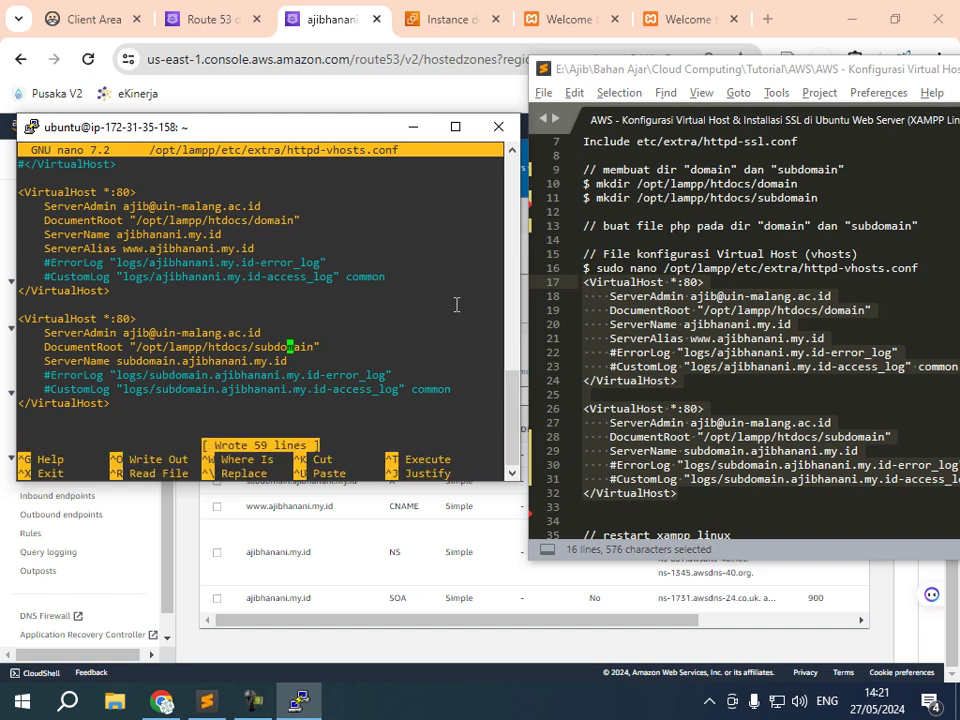
key(ctrl+x)
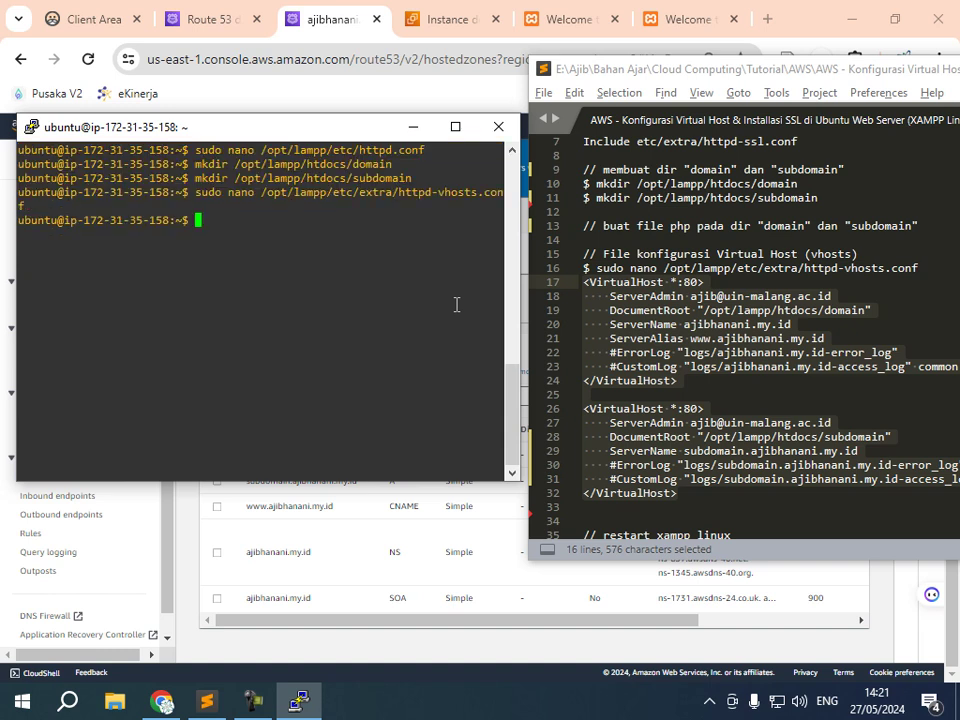
- Copy the command sudo /opt/lampp/lampp restart from the notes and run it in the terminal to restart XAMPP
scroll(919, 173, down, 3)
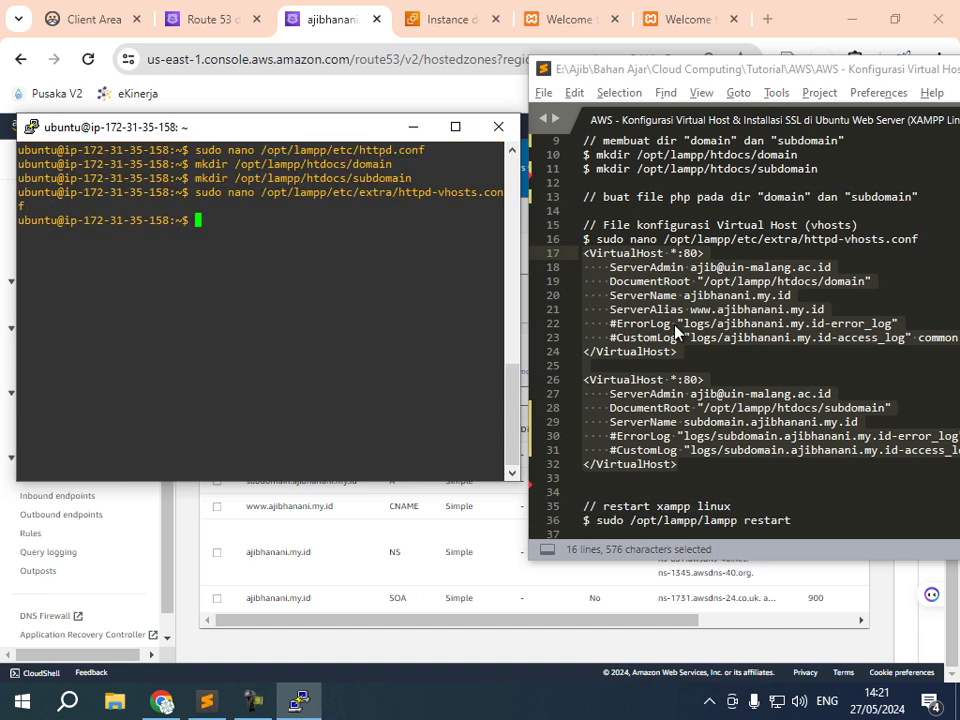
click(703, 423)
drag(791, 423, 596, 423)
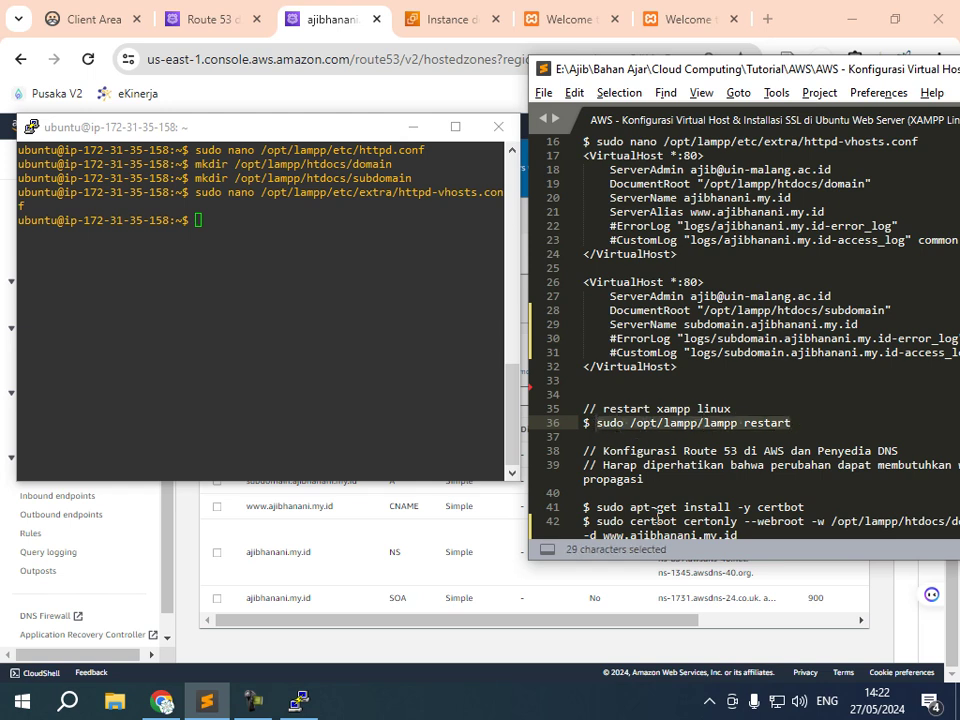
key(ctrl+c)
click(230, 268)
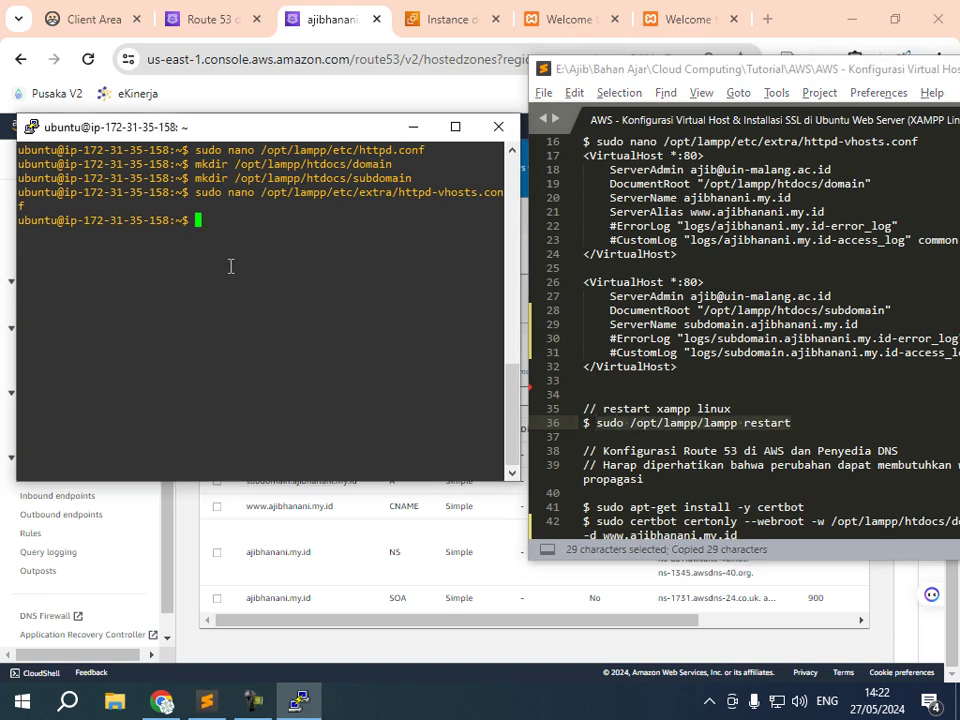
right_click(230, 266)
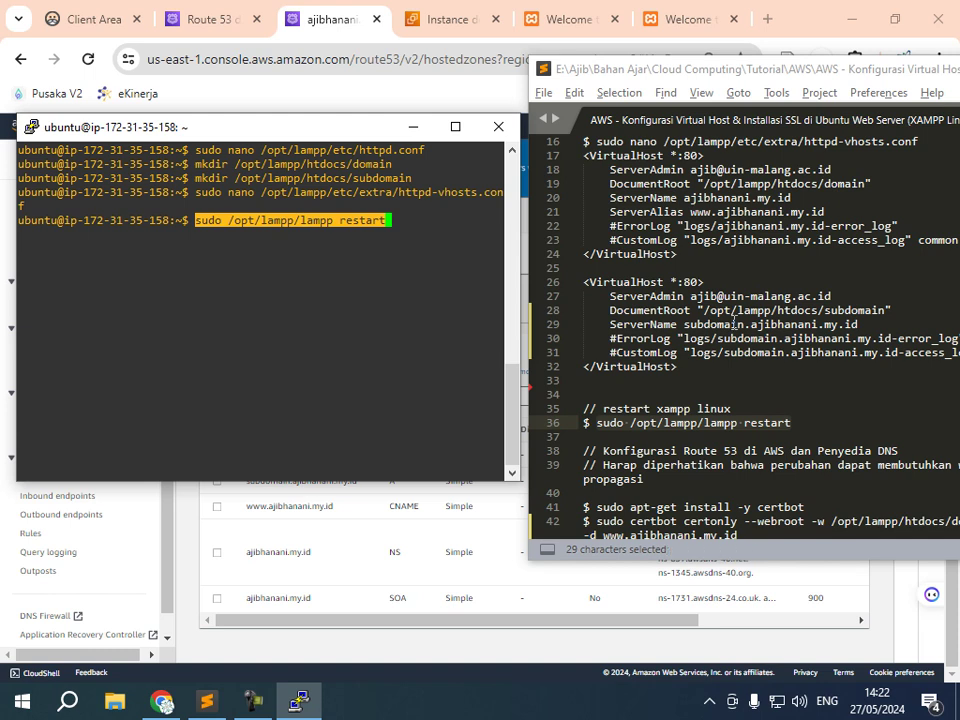
key(Return)
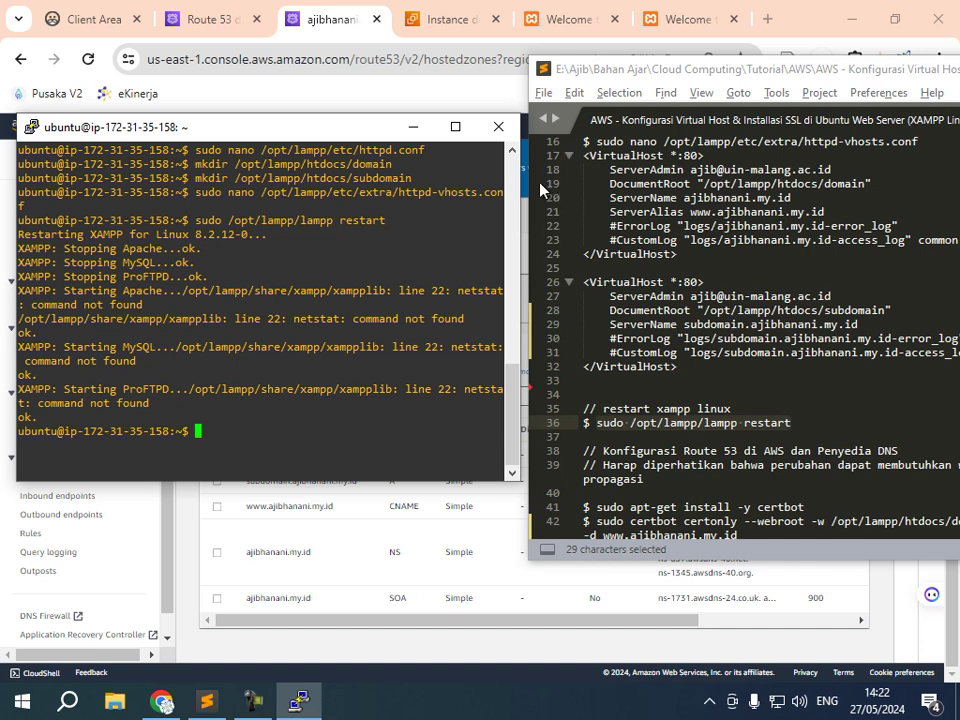
- Switch to Chrome, copy the domain name from the Dewaweb nameserver page and open that domain in a new tab
scroll(697, 304, down, 2)
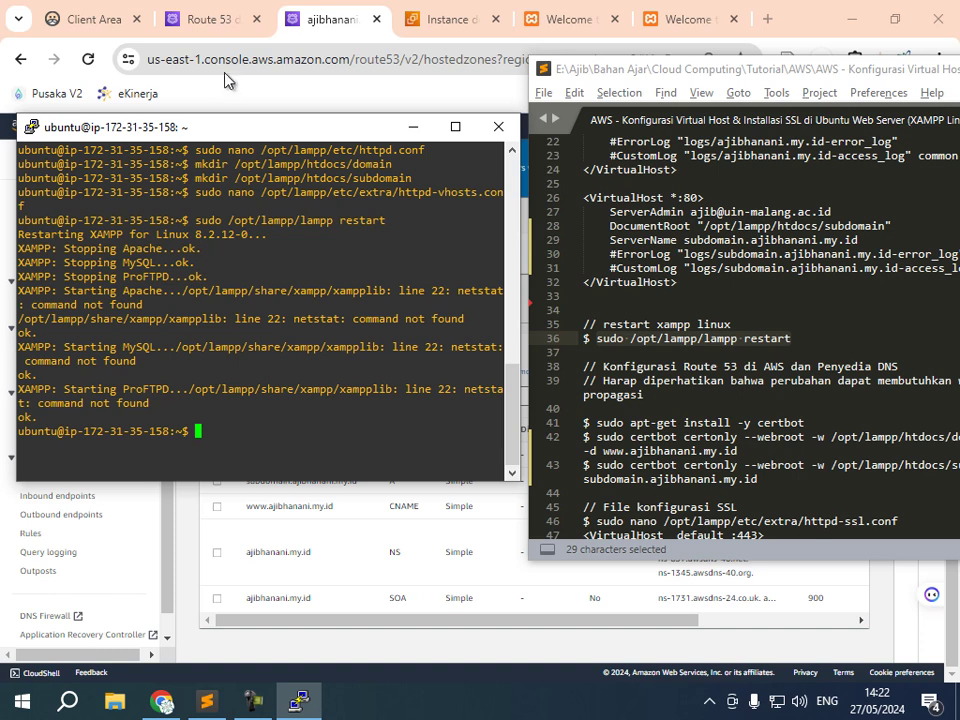
click(86, 20)
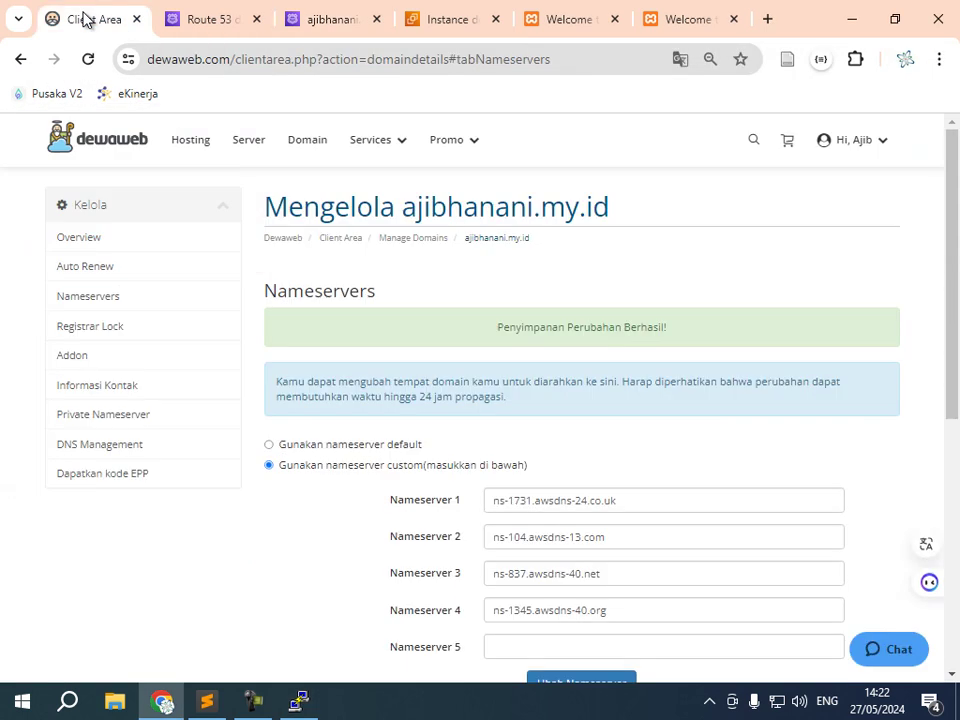
drag(610, 208, 404, 225)
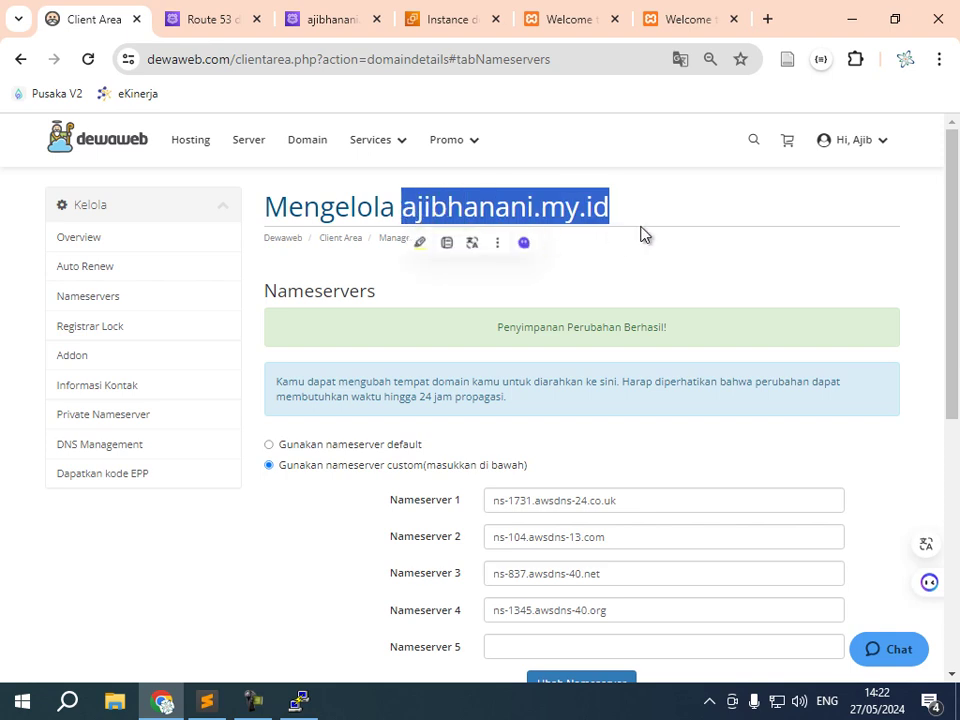
click(767, 19)
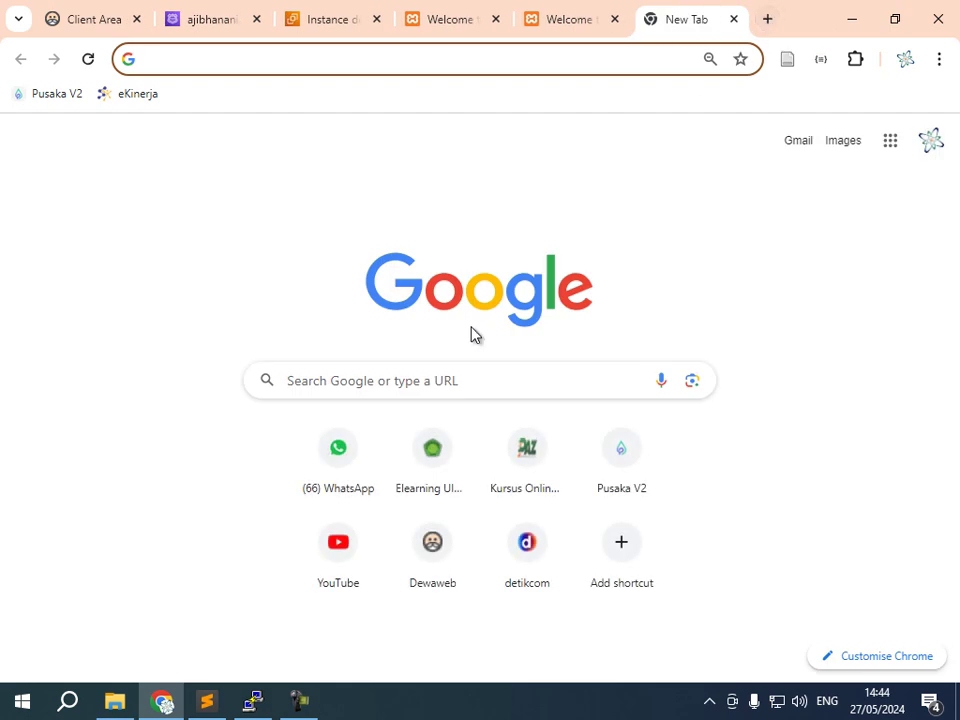
key(ctrl+v)
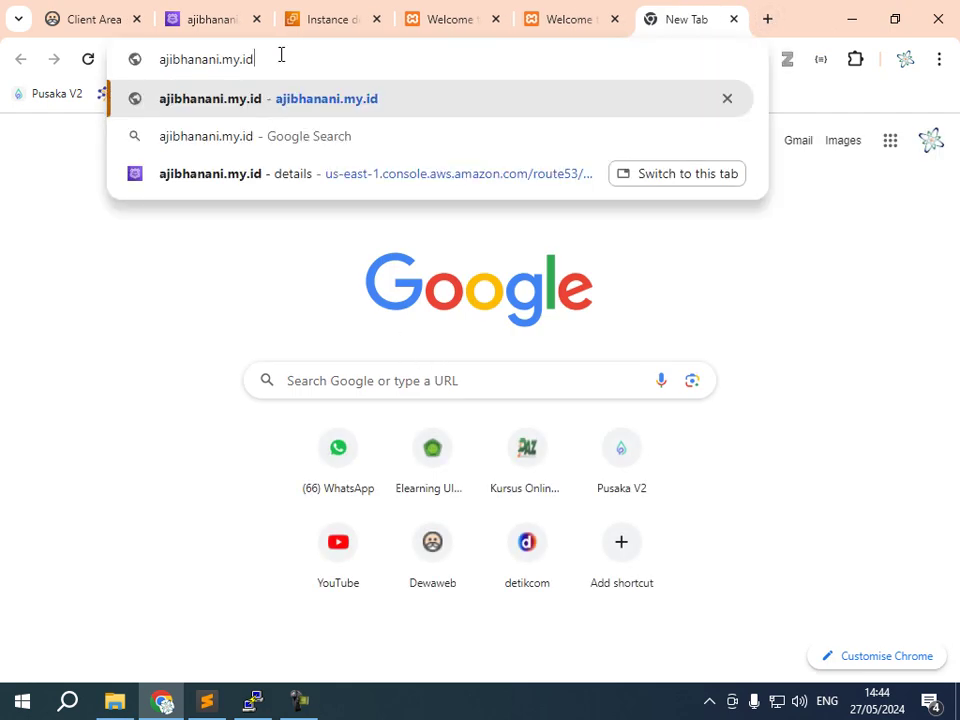
key(Return)
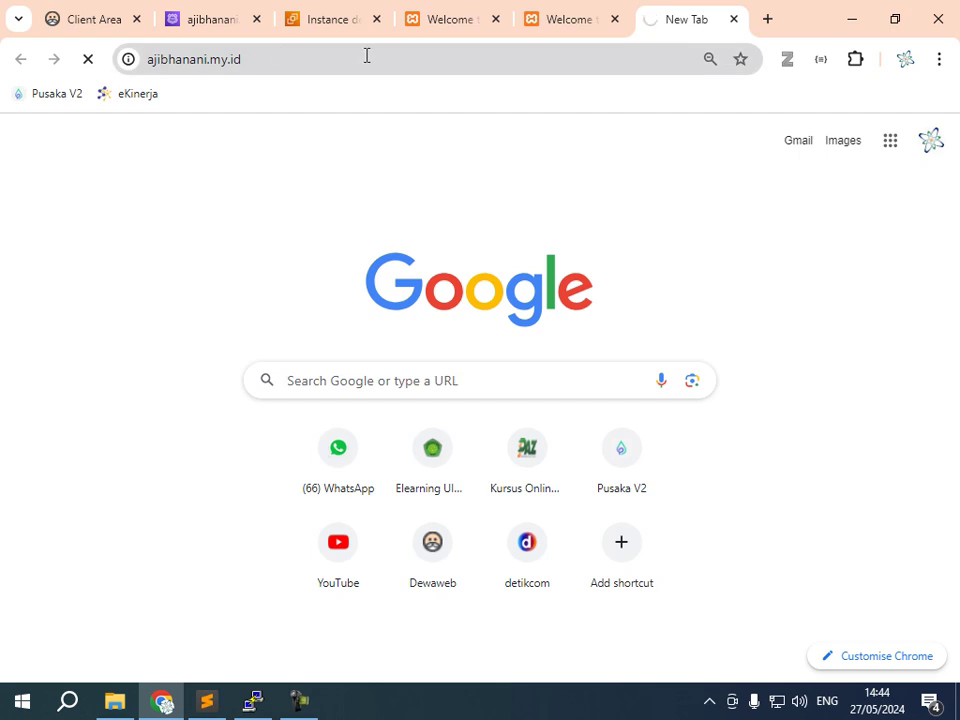
- Try to open the domain with the prefix "subdomaiin" in another new browser tab
click(763, 20)
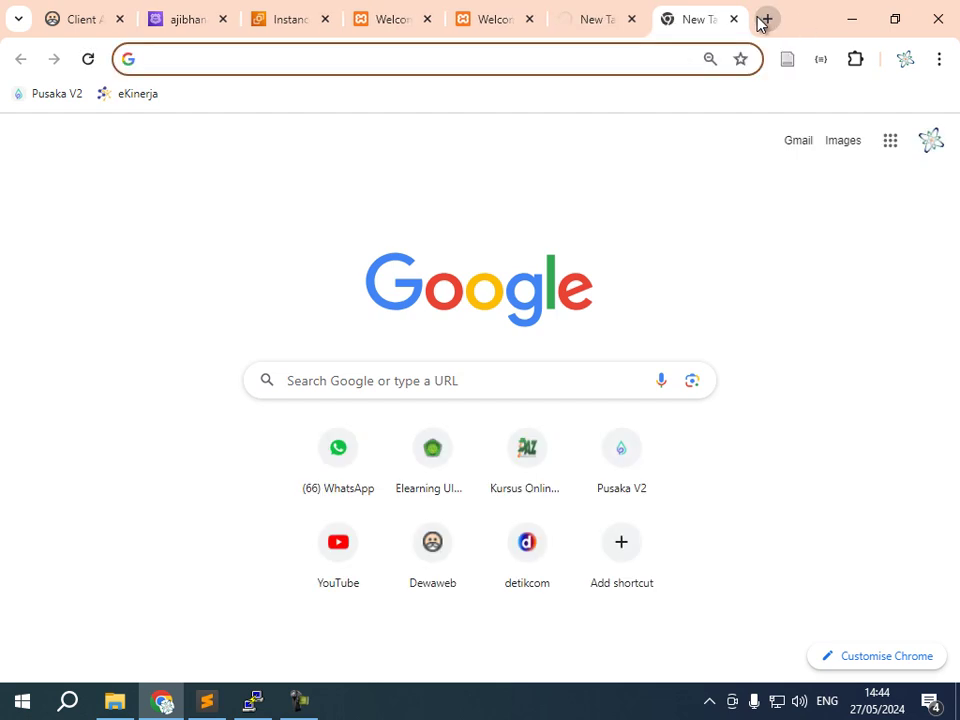
text(subd)
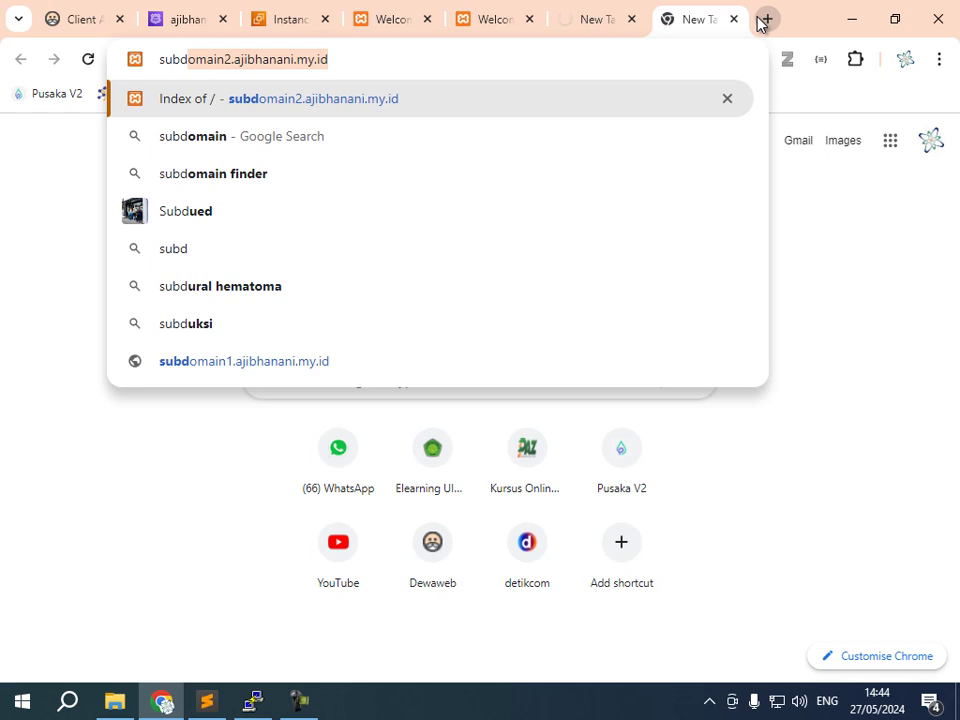
text(omaiin.ajibhanani.my.id)
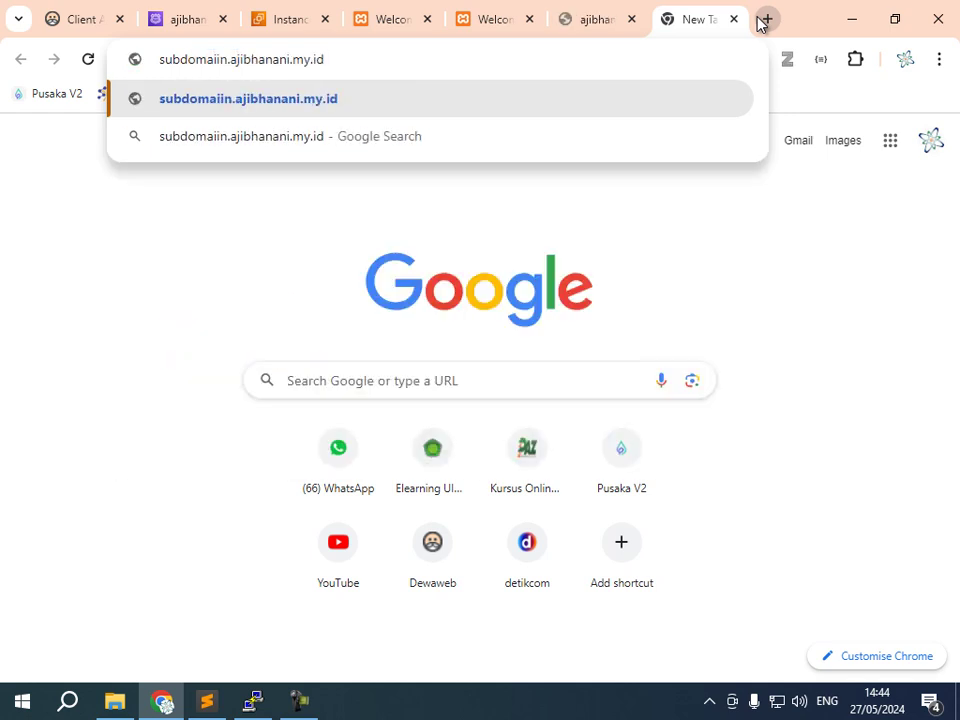
key(Return)
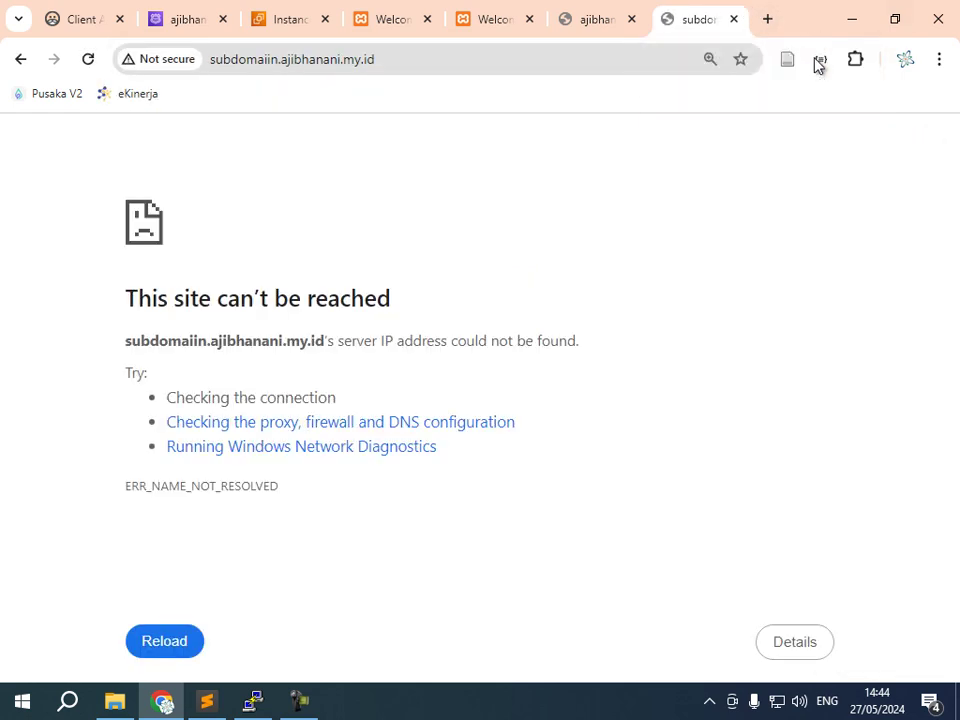
click(595, 28)
click(686, 25)
click(594, 27)
click(668, 21)
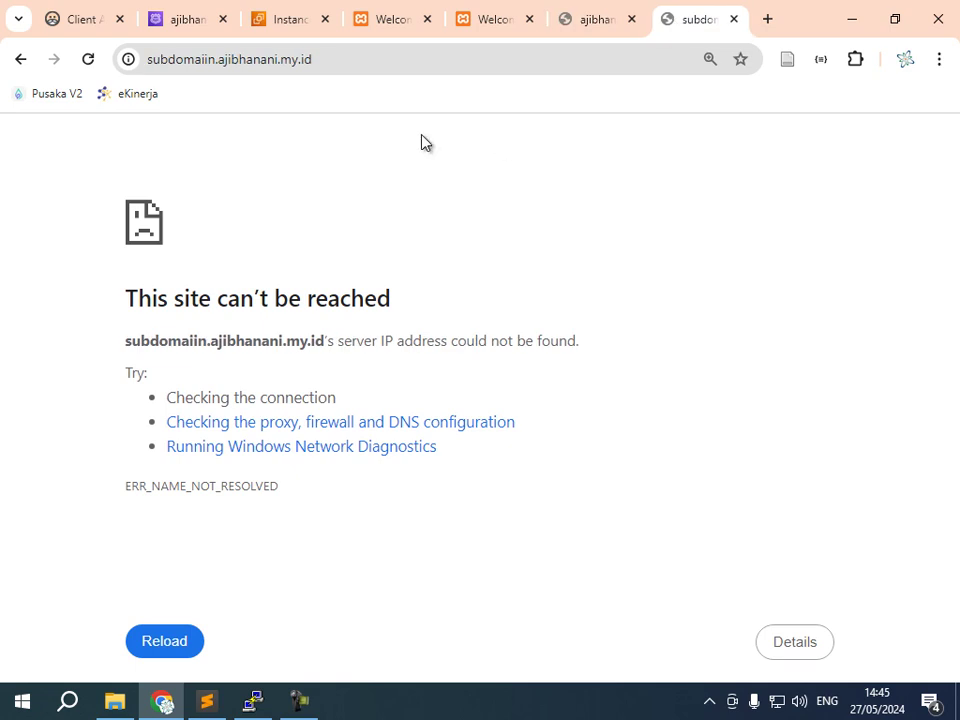
- Launch FileZilla, and examine the contents of domain.php and subdomain.php in Sublime Text
click(22, 700)
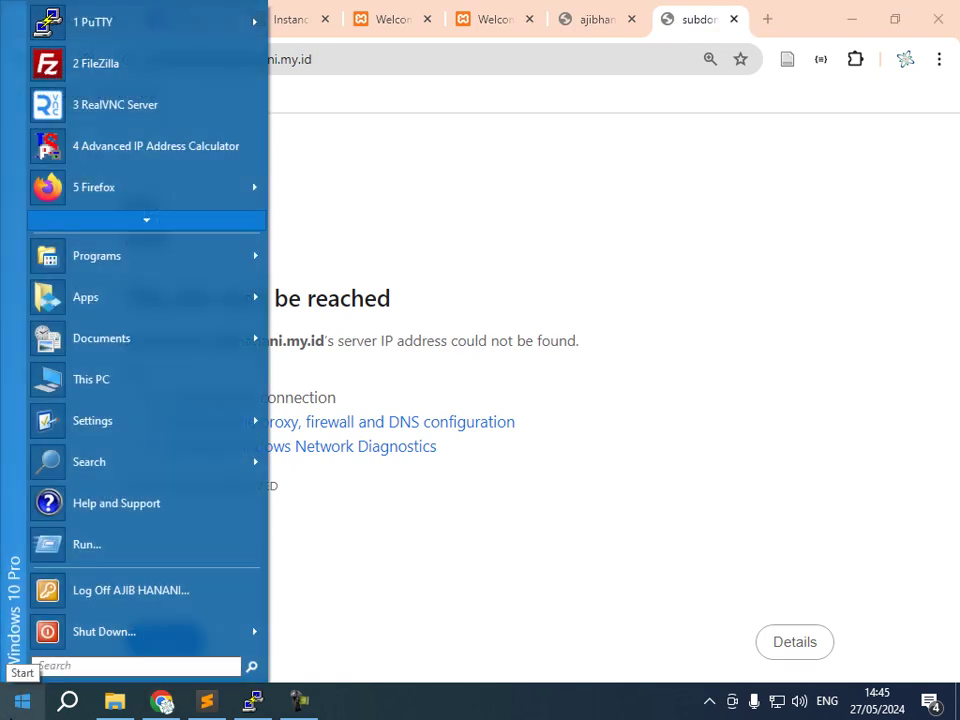
click(96, 64)
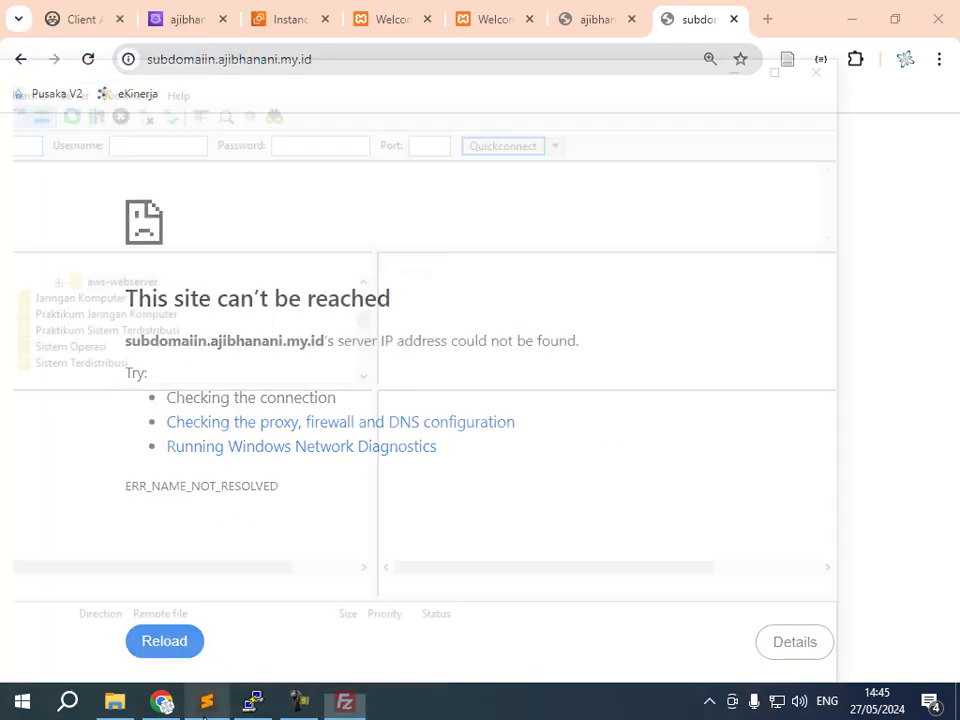
click(206, 702)
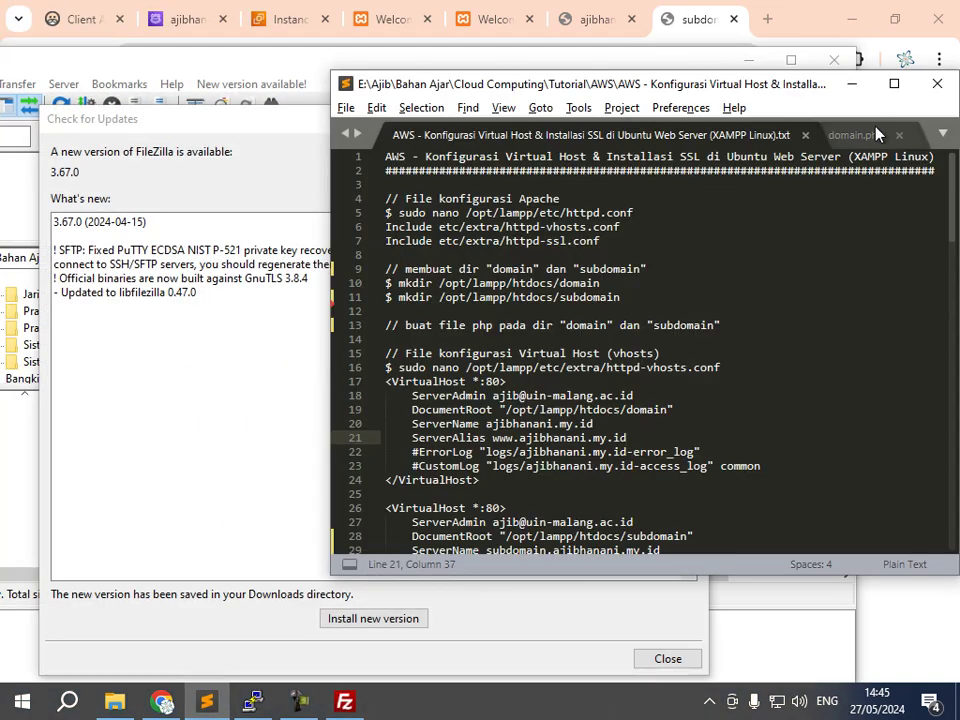
click(848, 142)
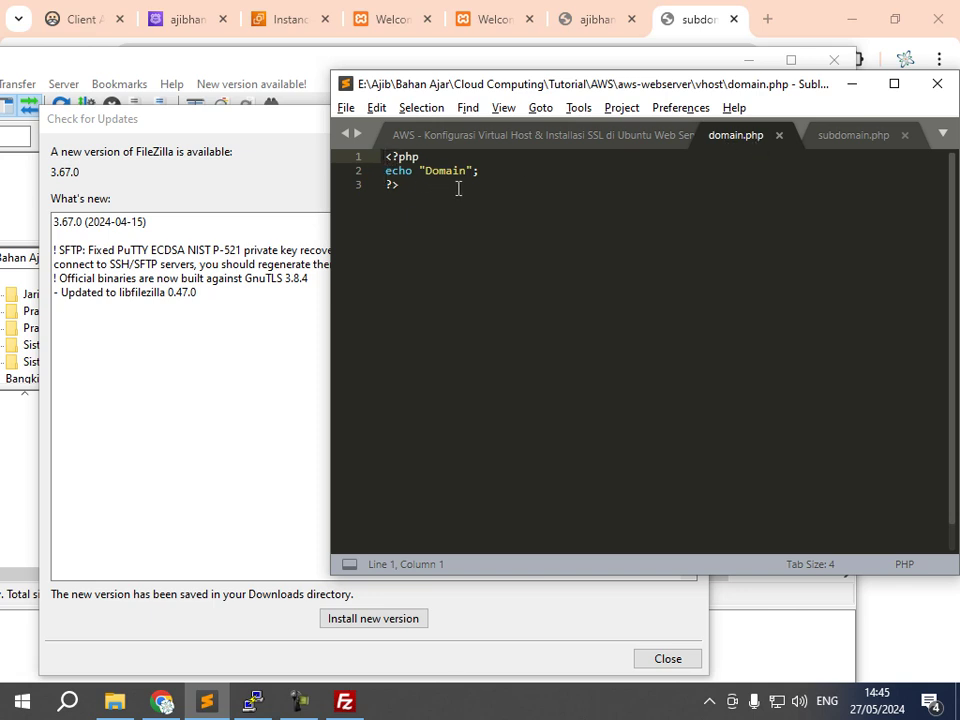
click(853, 145)
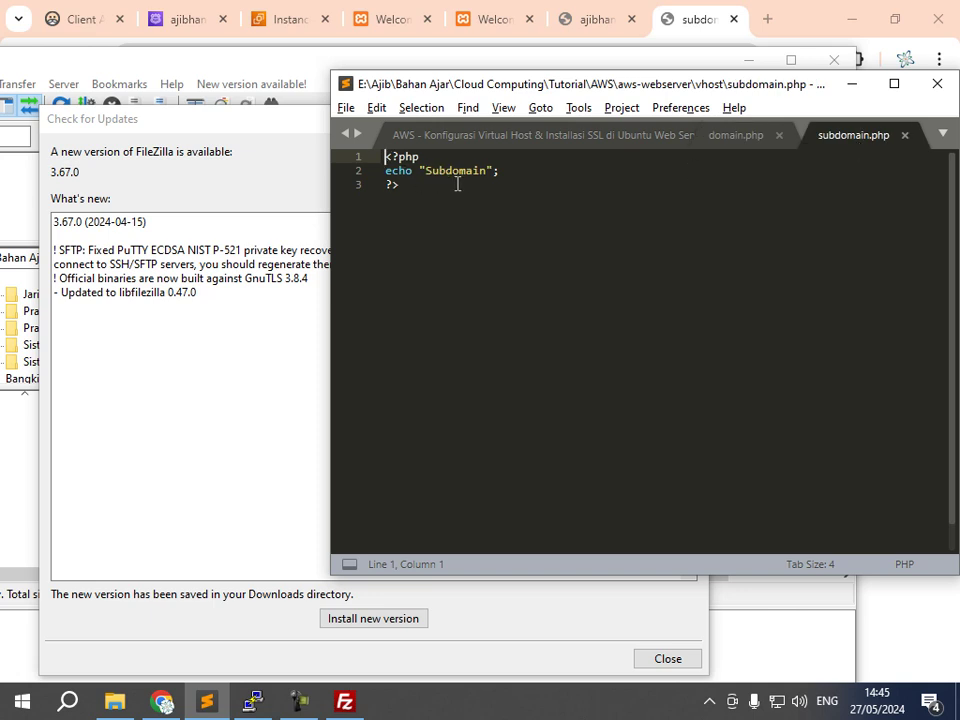
- Return to FileZilla, dismiss the update notice and connect to the saved site AWS - Ubuntu Web Server
click(220, 133)
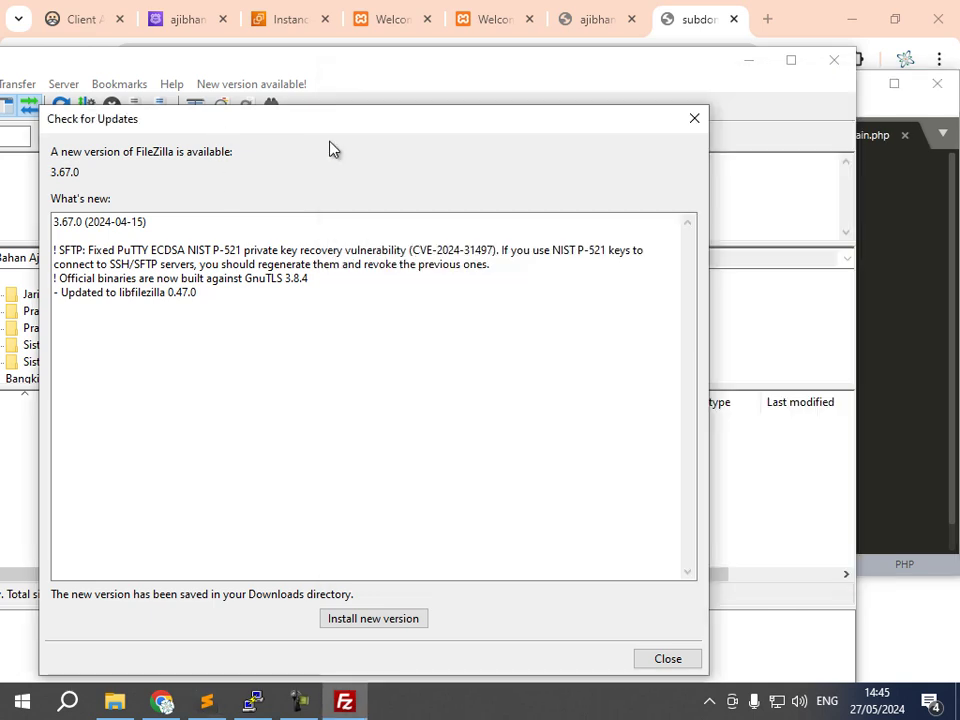
click(690, 120)
drag(534, 70, 588, 64)
click(33, 96)
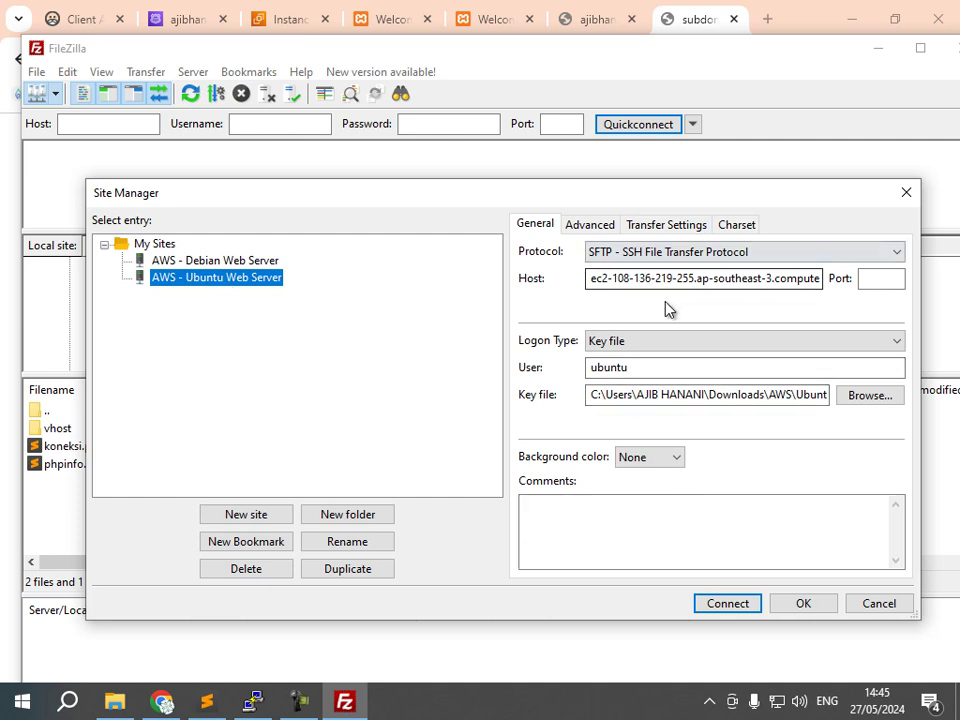
click(737, 611)
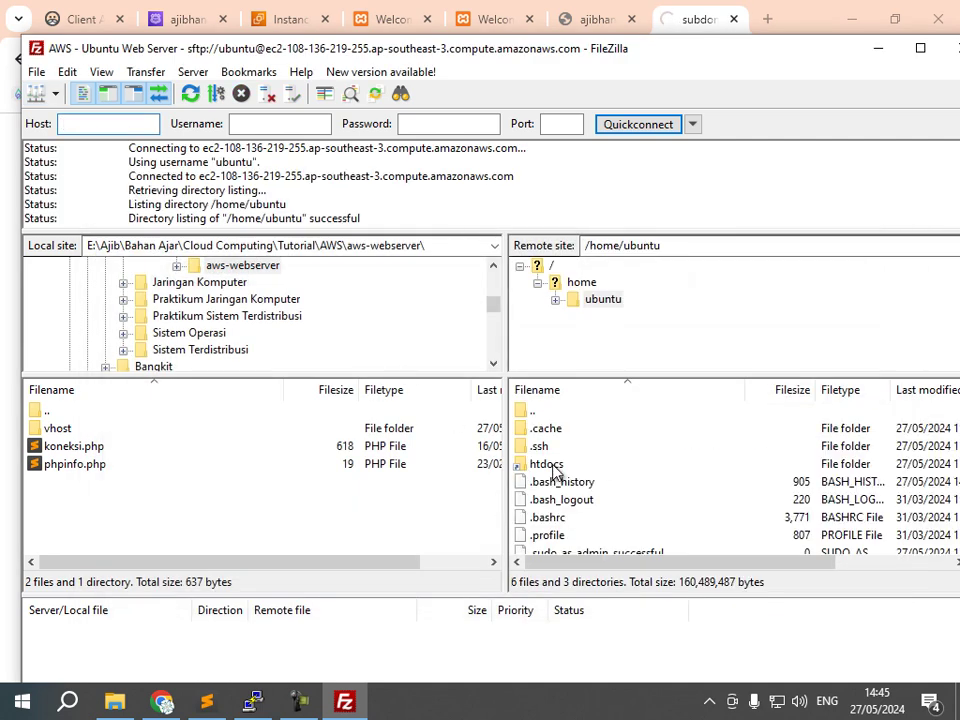
- Upload domain.php from the local vhost folder to the remote htdocs/domain directory
double_click(551, 466)
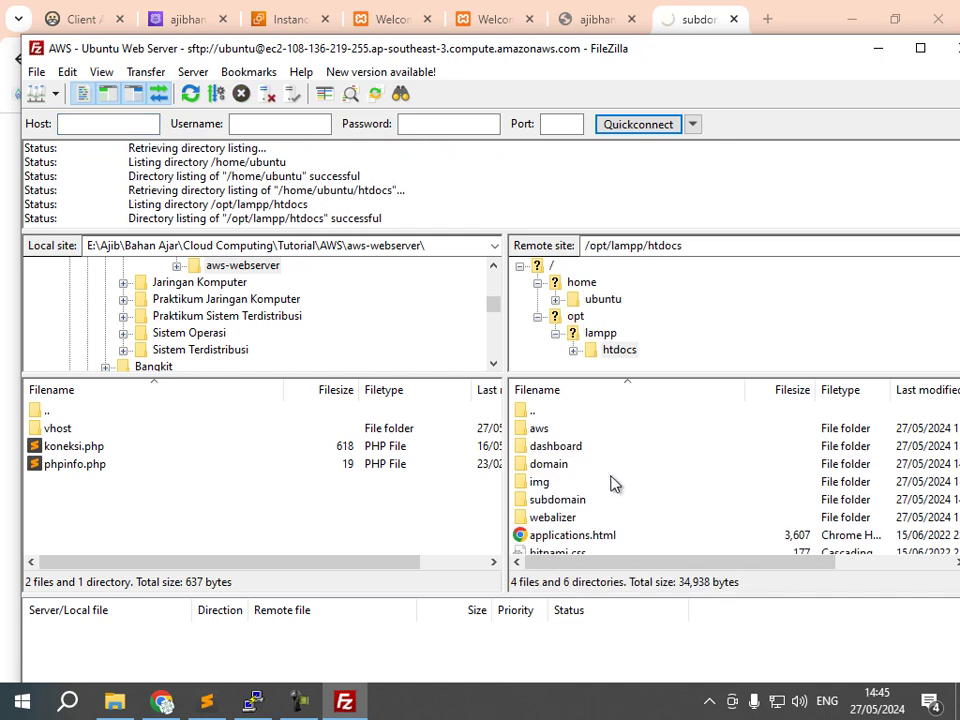
click(551, 468)
double_click(551, 468)
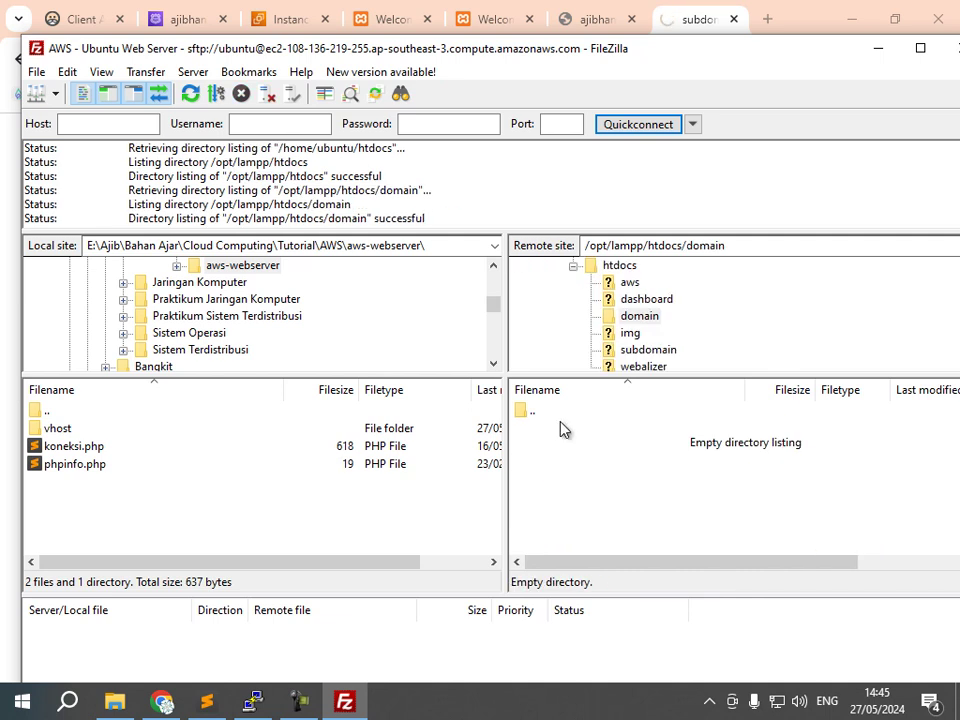
click(57, 432)
double_click(57, 432)
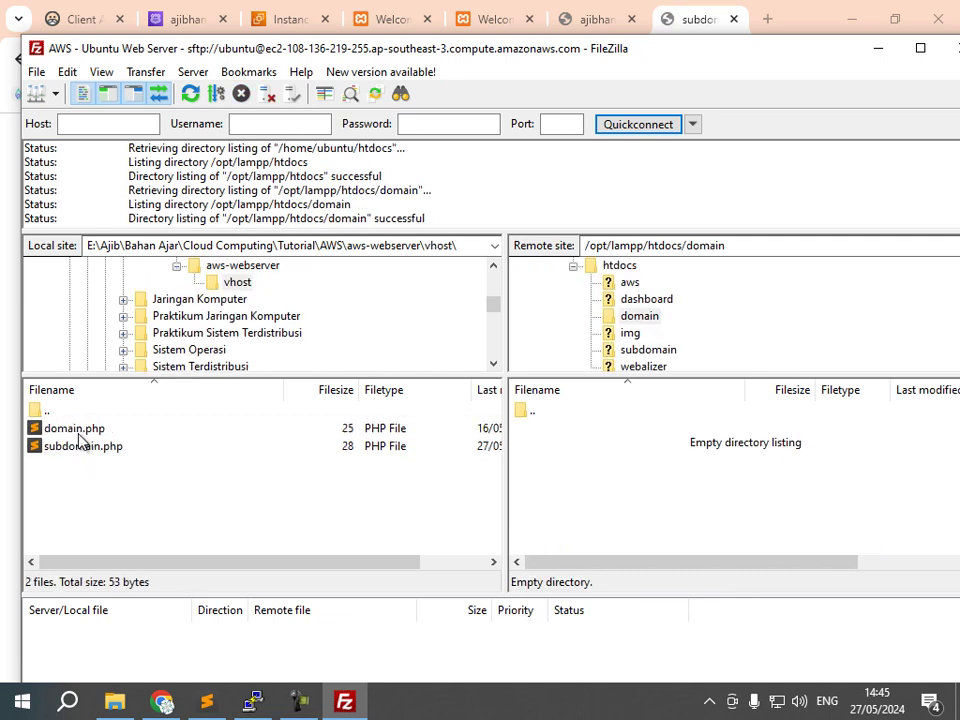
click(80, 432)
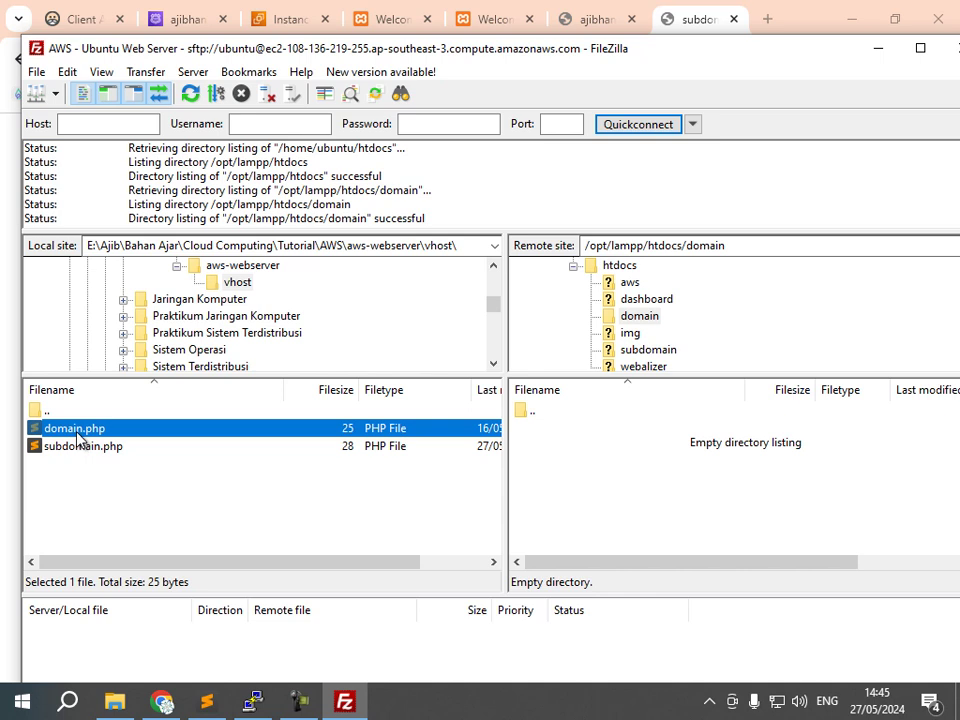
right_click(78, 436)
click(94, 444)
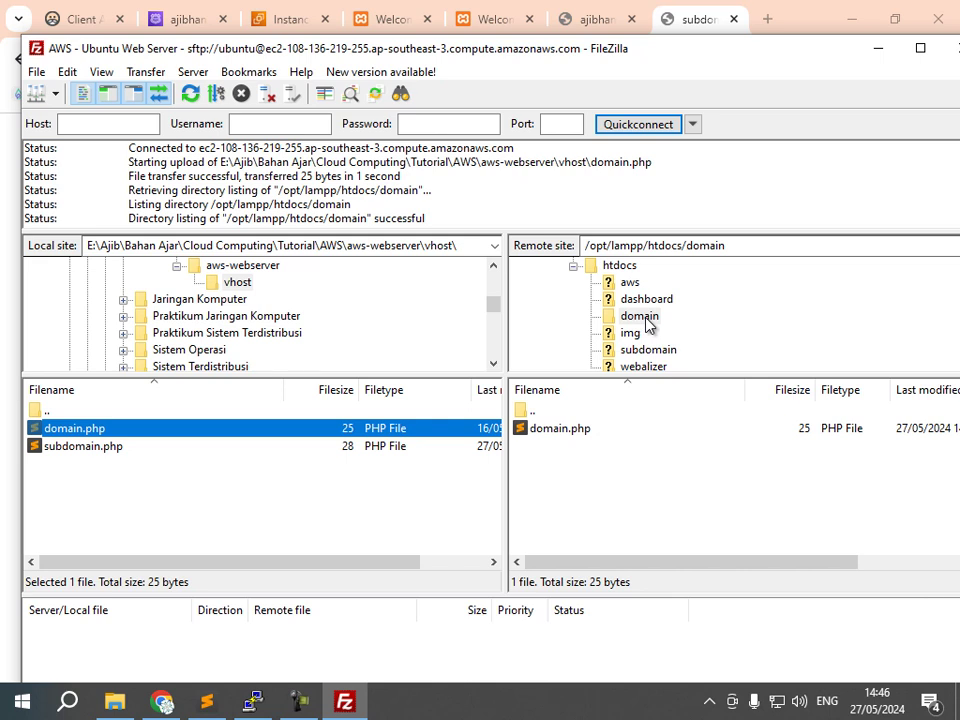
- Upload subdomain.php from the local vhost folder to the remote htdocs/subdomain directory and dismiss the transfer notification
click(650, 349)
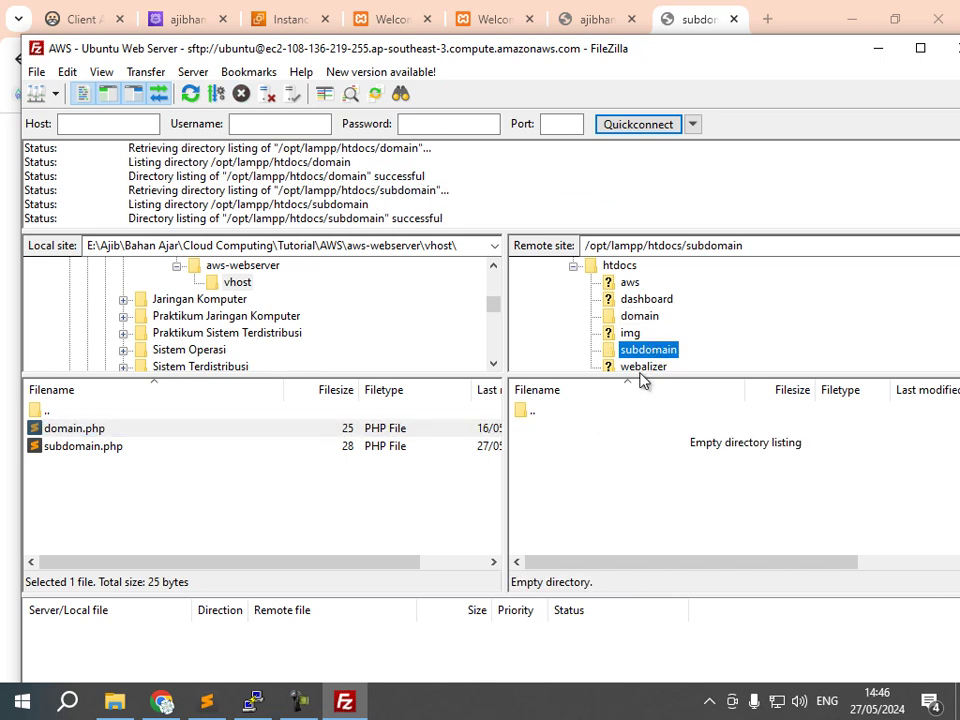
click(88, 456)
right_click(88, 455)
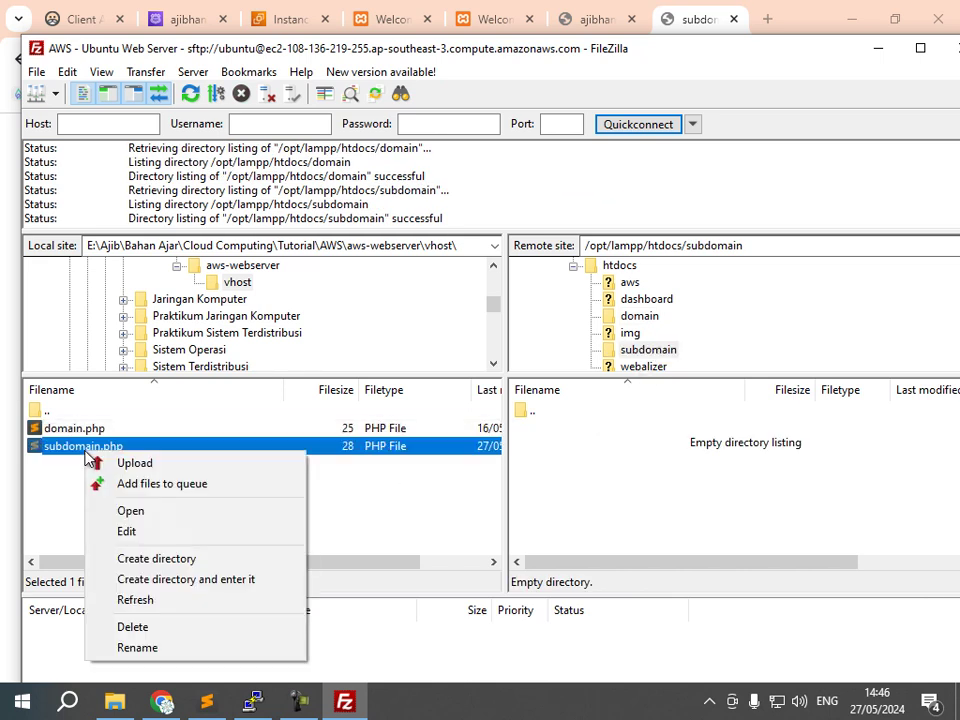
click(94, 462)
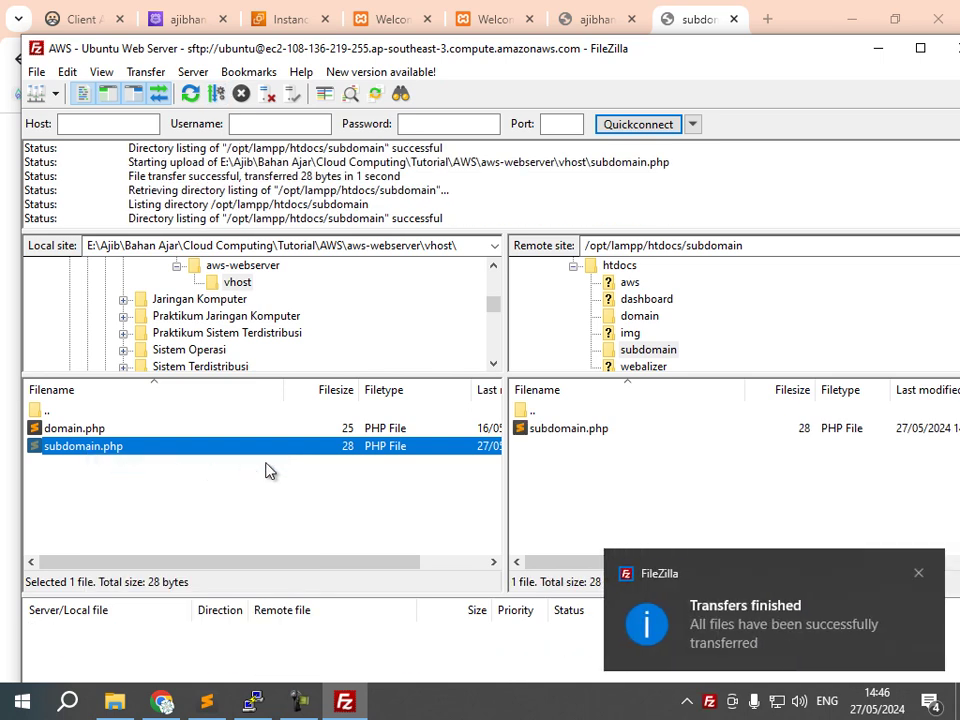
click(918, 578)
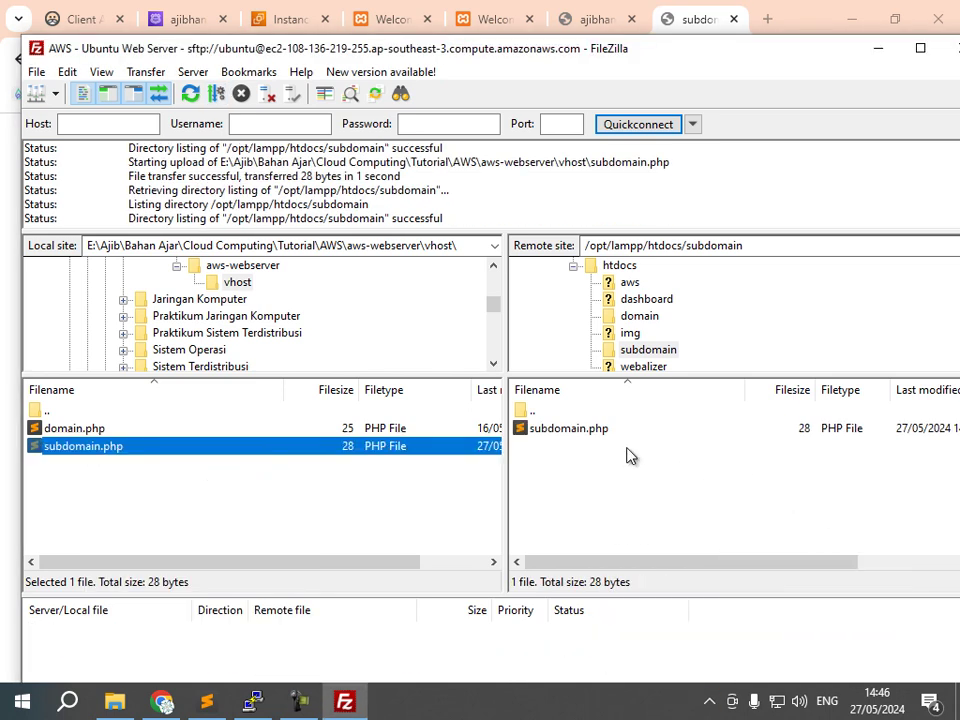
- Rename domain.php in the remote htdocs/domain directory as index.php
click(648, 320)
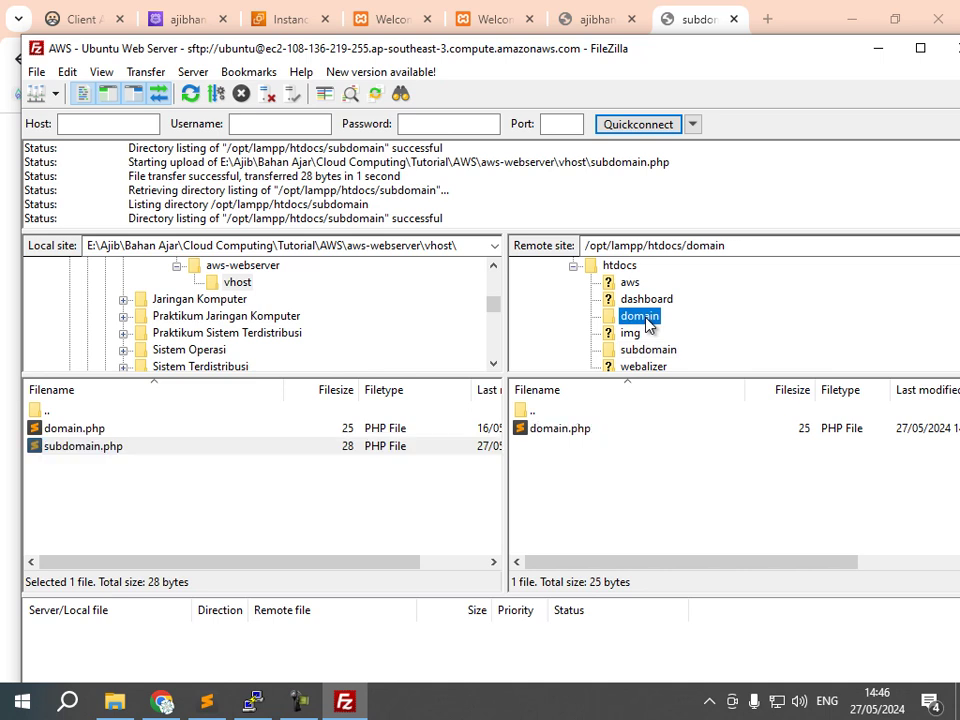
click(549, 440)
click(549, 443)
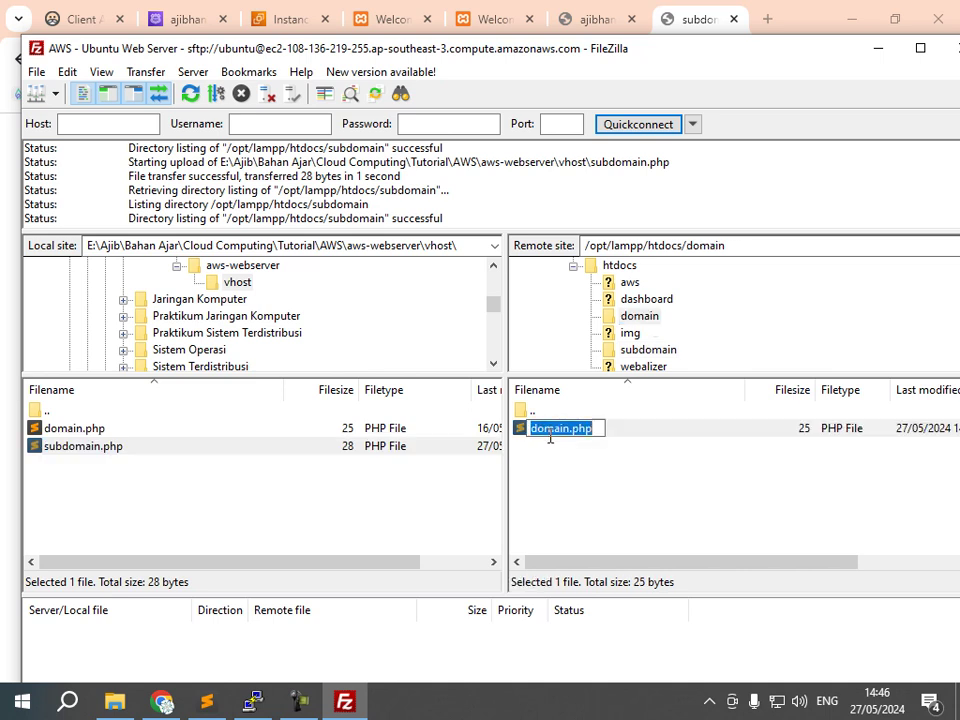
click(567, 430)
key(shift+Home)
text(index)
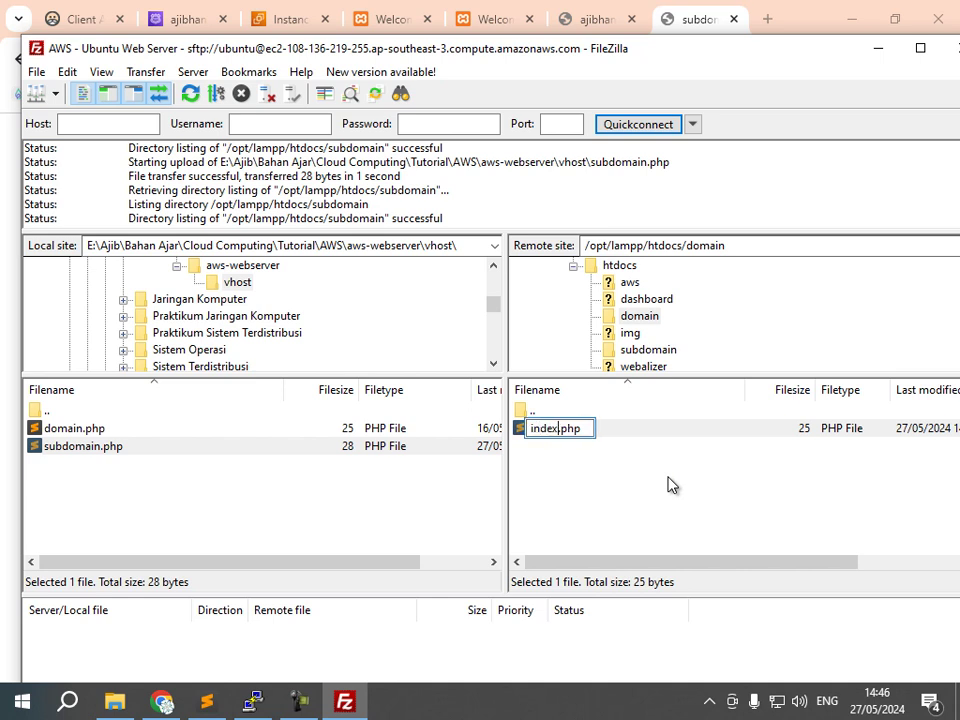
key(Return)
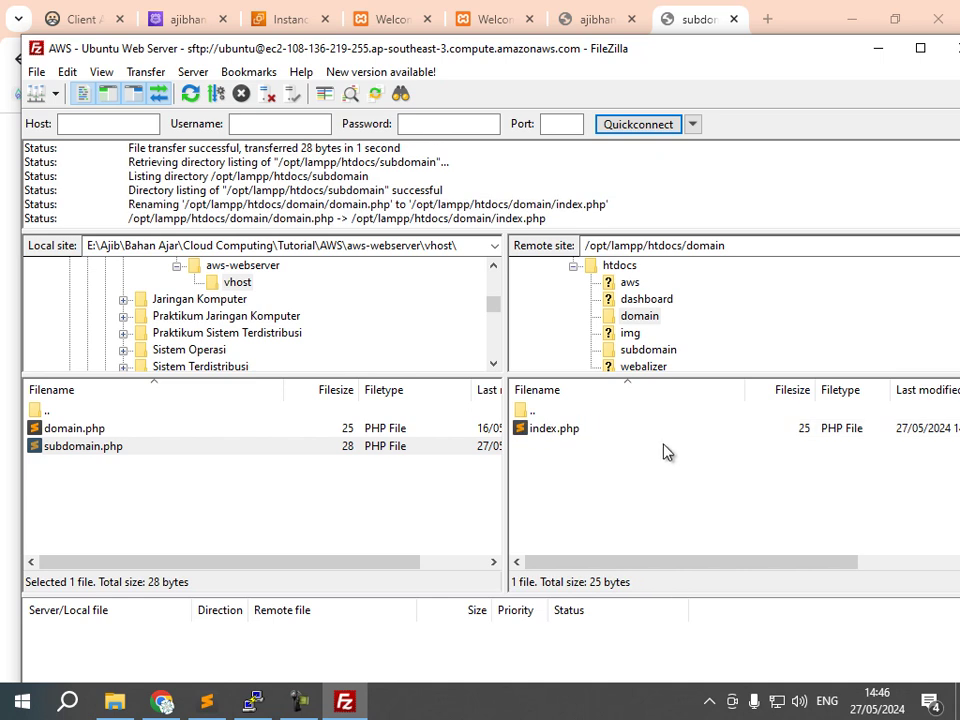
- Rename subdomain.php in the remote htdocs/subdomain directory as index.php
click(652, 352)
click(553, 430)
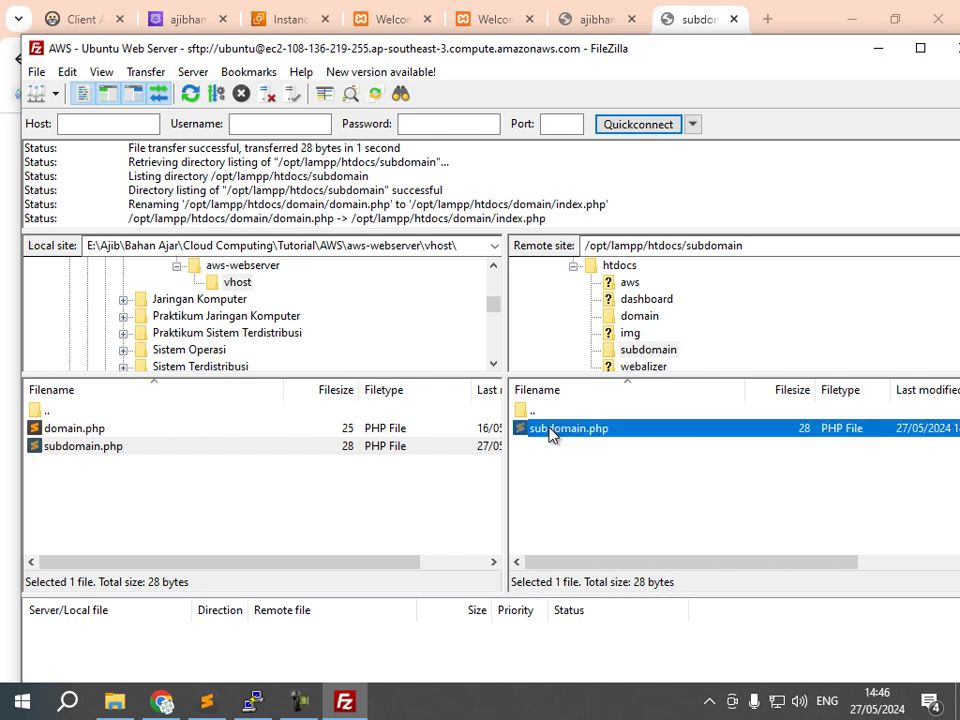
click(555, 430)
click(583, 437)
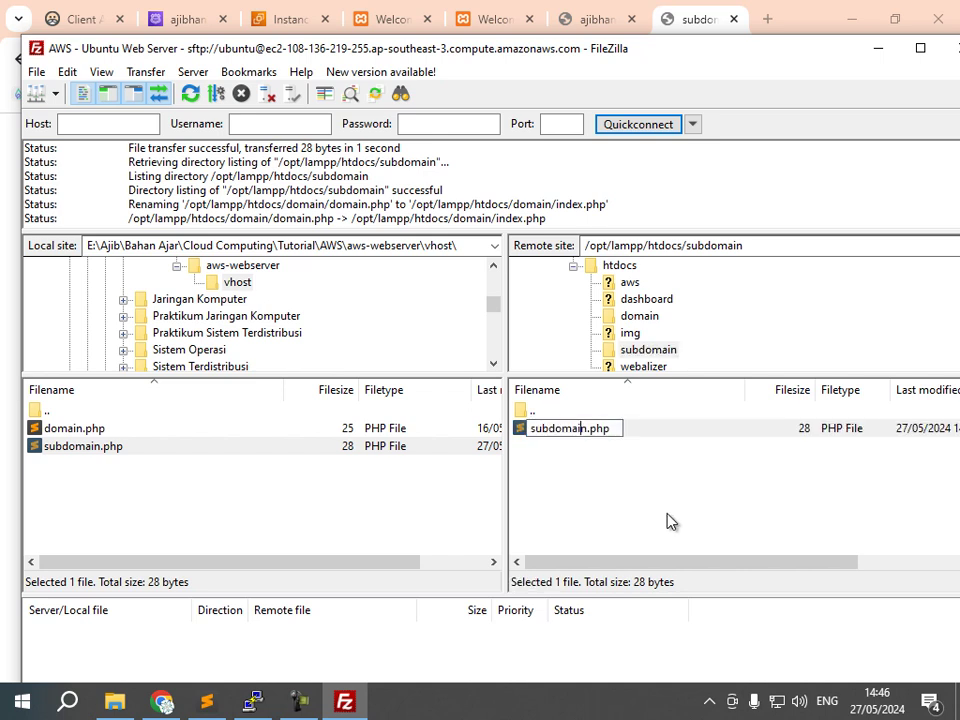
key(shift+Home)
text(index)
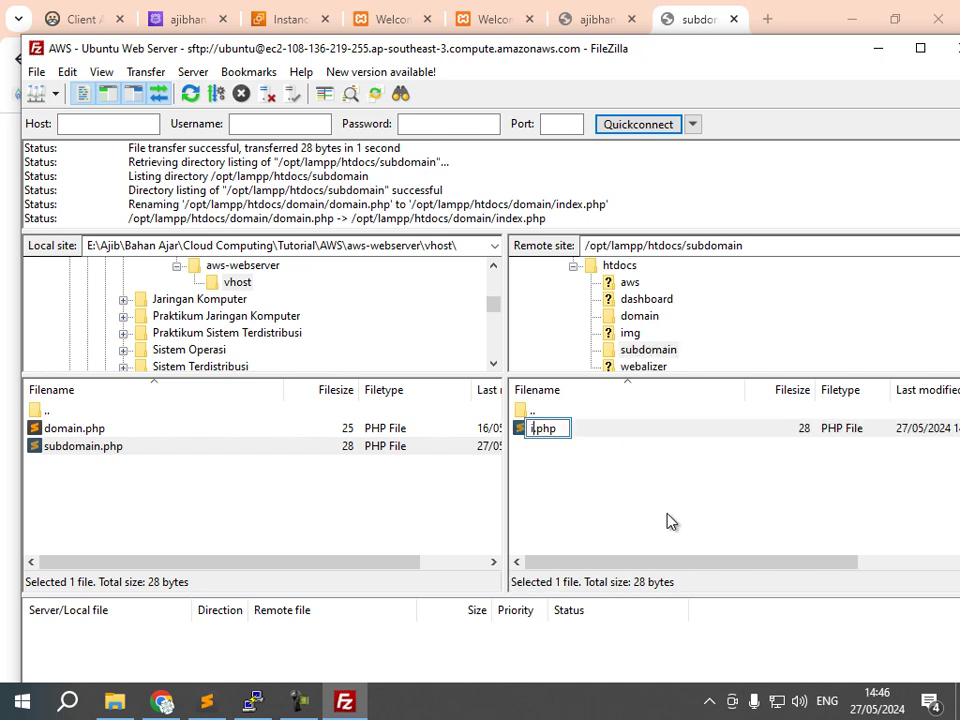
key(Return)
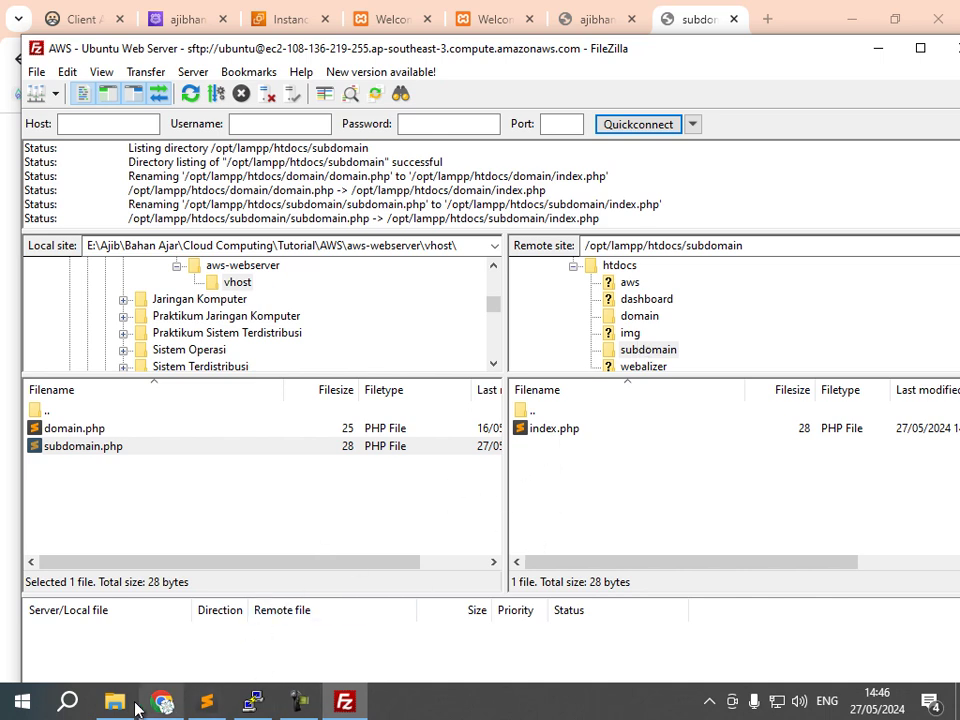
- Switch to Chrome, reload the open domain and subdomain pages and check whether each one loads
mouse_move(173, 708)
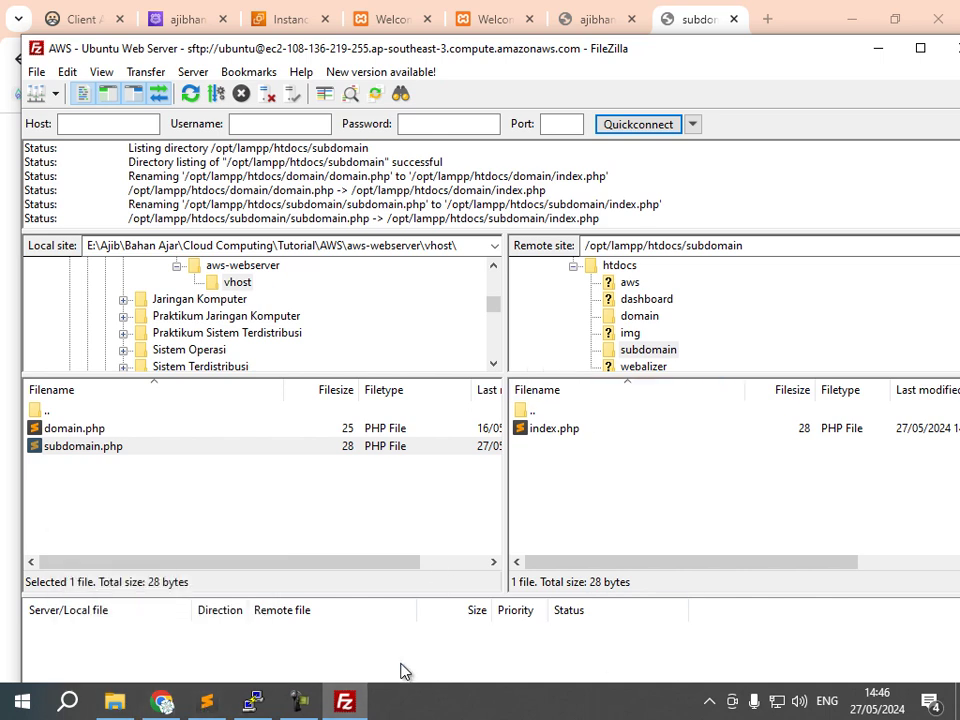
click(161, 701)
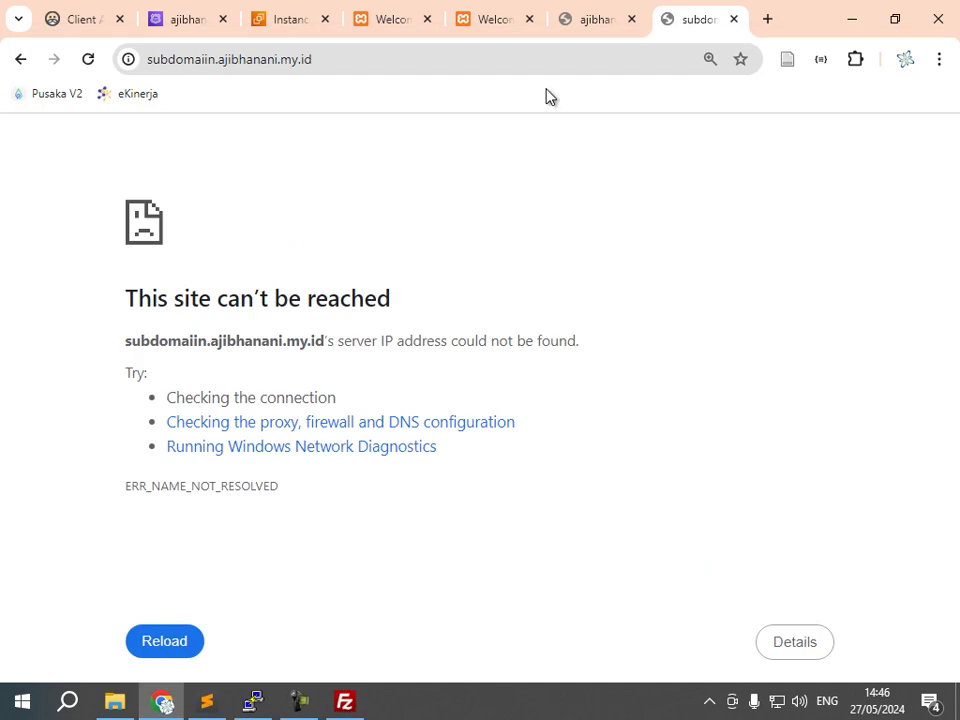
click(598, 22)
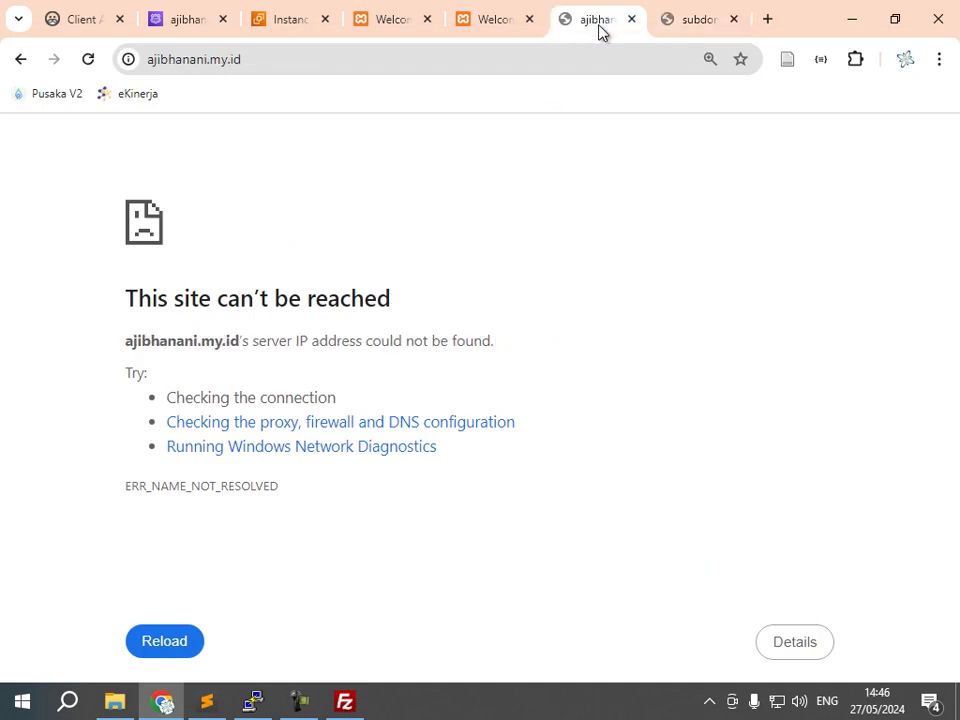
click(688, 24)
click(592, 24)
click(88, 59)
click(668, 24)
click(88, 60)
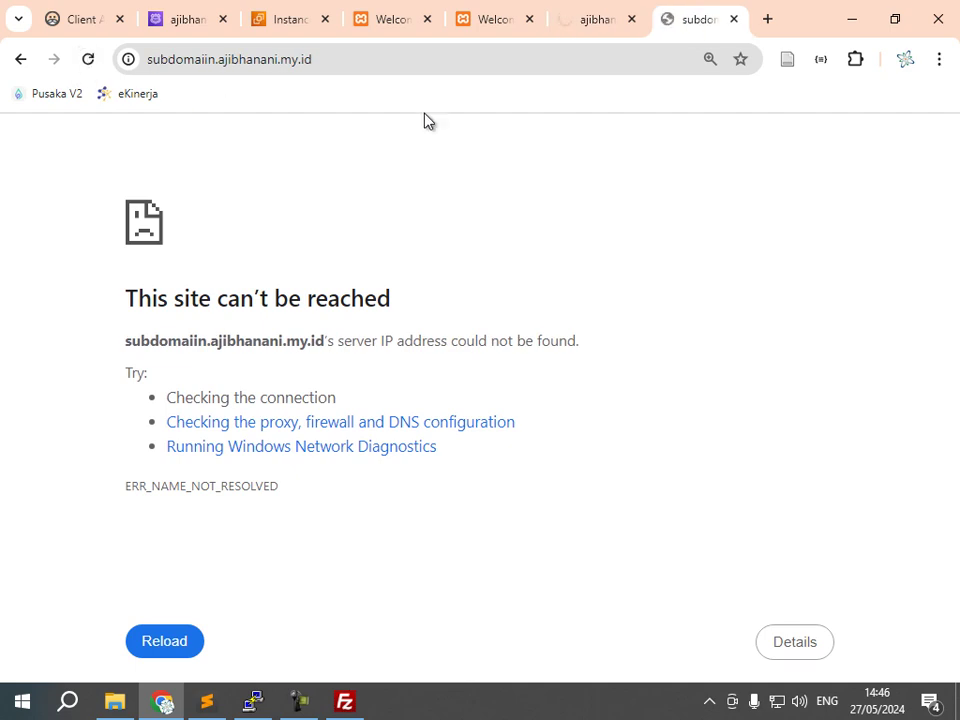
click(614, 19)
click(690, 17)
click(614, 17)
click(690, 22)
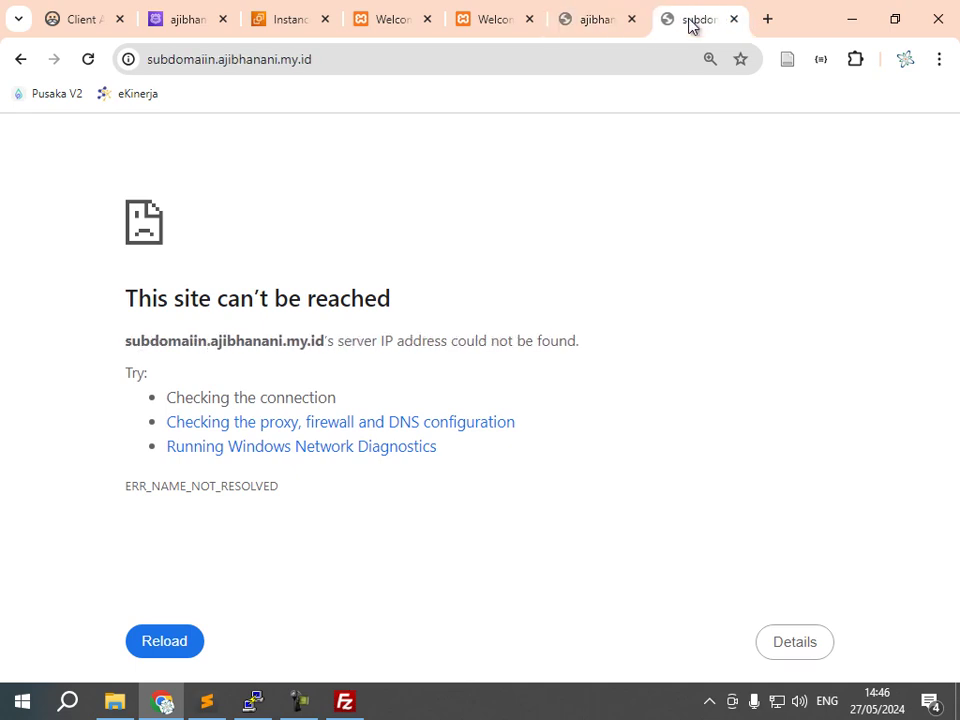
click(613, 22)
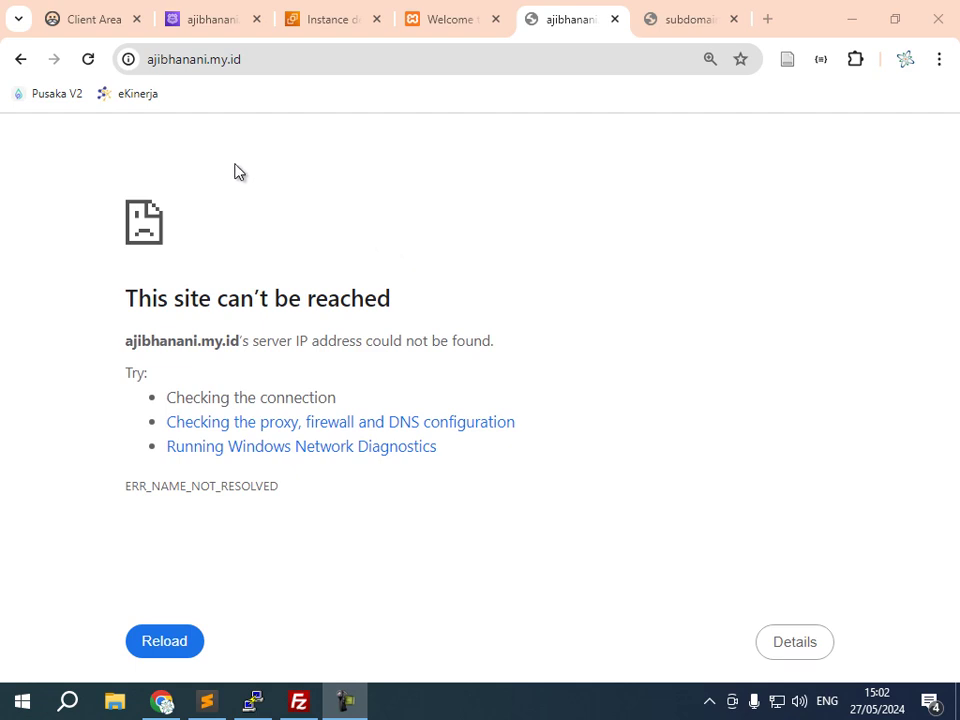
- Check and refresh the propagation status of the created record in Route 53, and return to the domain's browser page
click(203, 24)
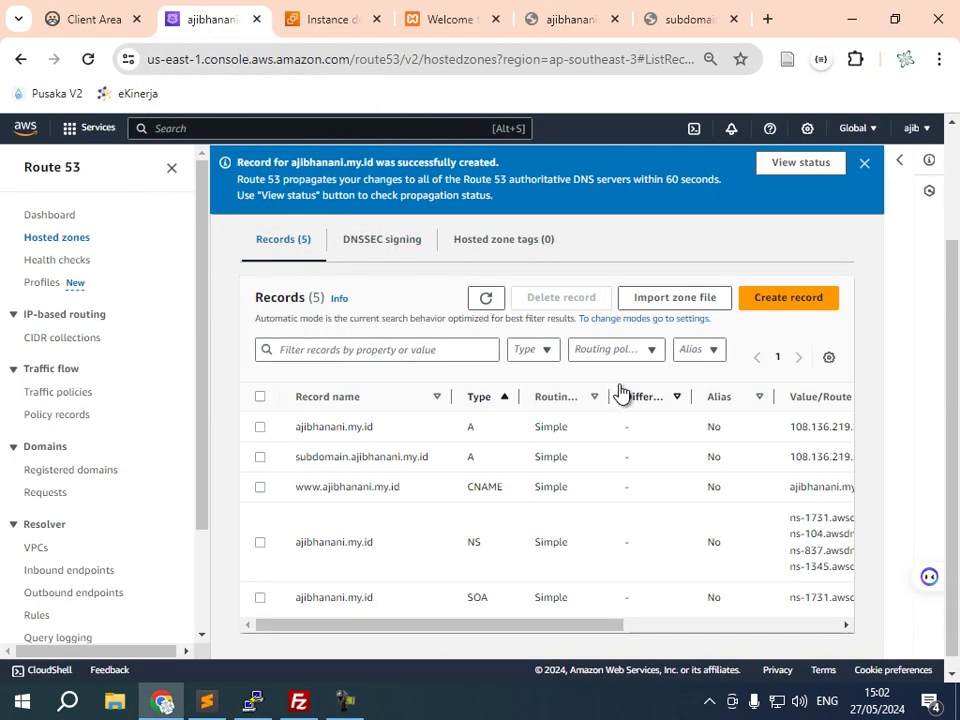
click(800, 166)
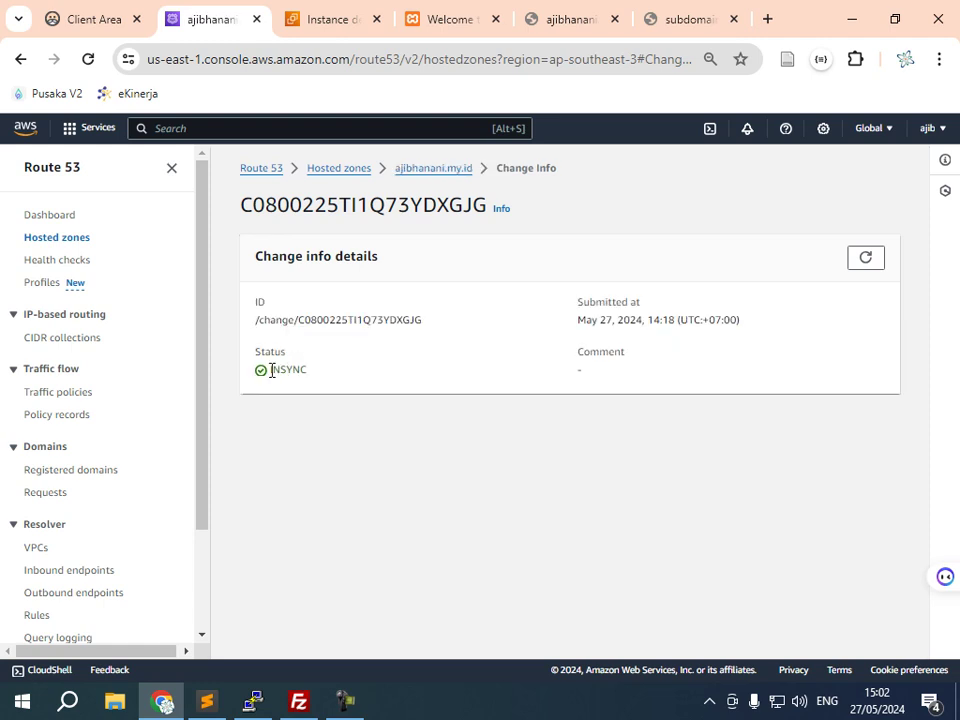
drag(271, 369, 321, 379)
click(868, 260)
click(566, 28)
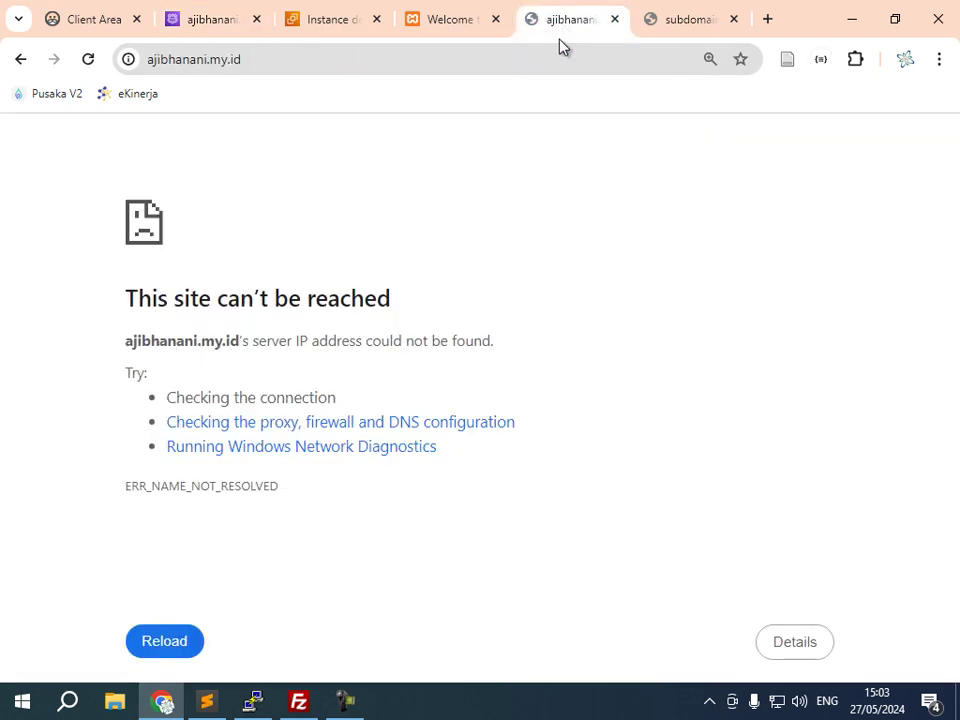
- Reload the domain page and the subdomain page to test whether their addresses resolve
click(416, 64)
key(Return)
click(671, 28)
click(519, 61)
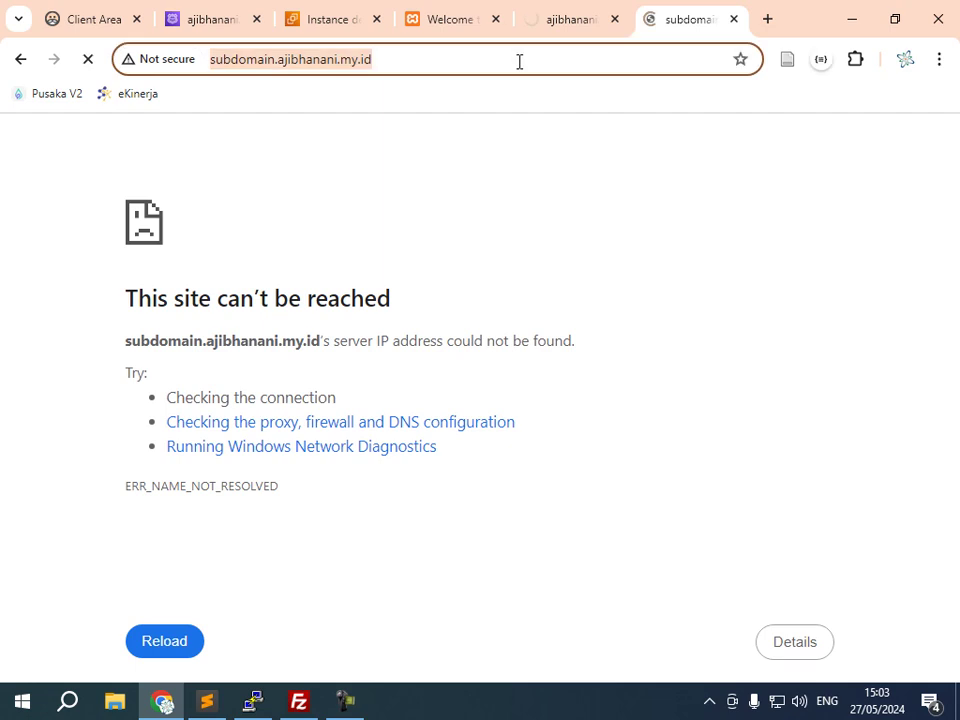
key(Return)
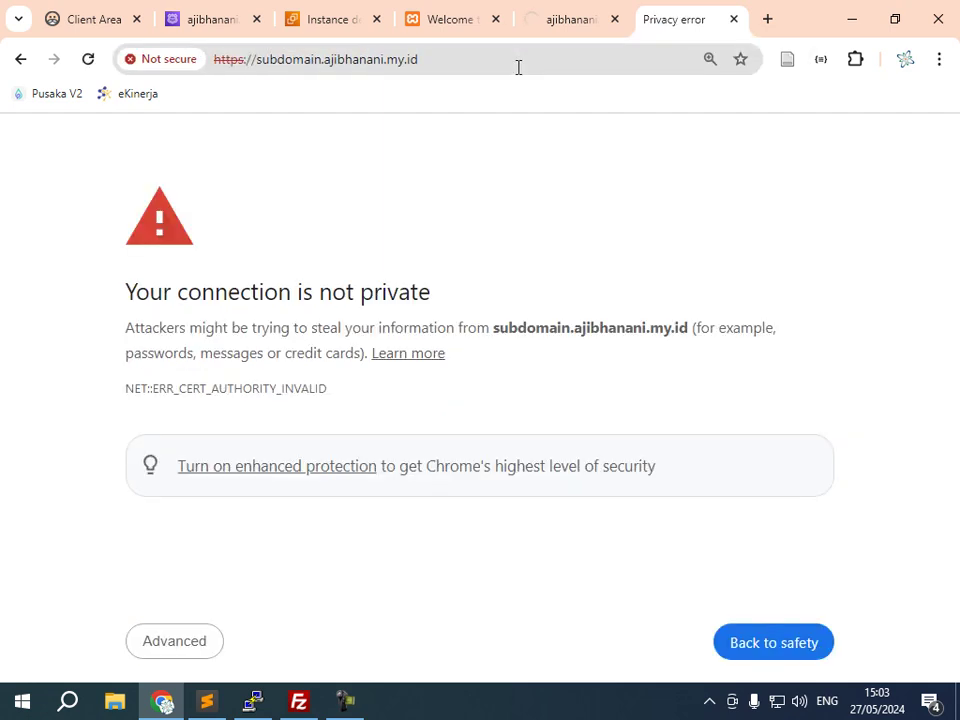
- Check the domain page, proceed past the subdomain's certificate warning to the unsafe site, and reduce its page zoom to 80%
click(574, 22)
click(670, 18)
click(200, 641)
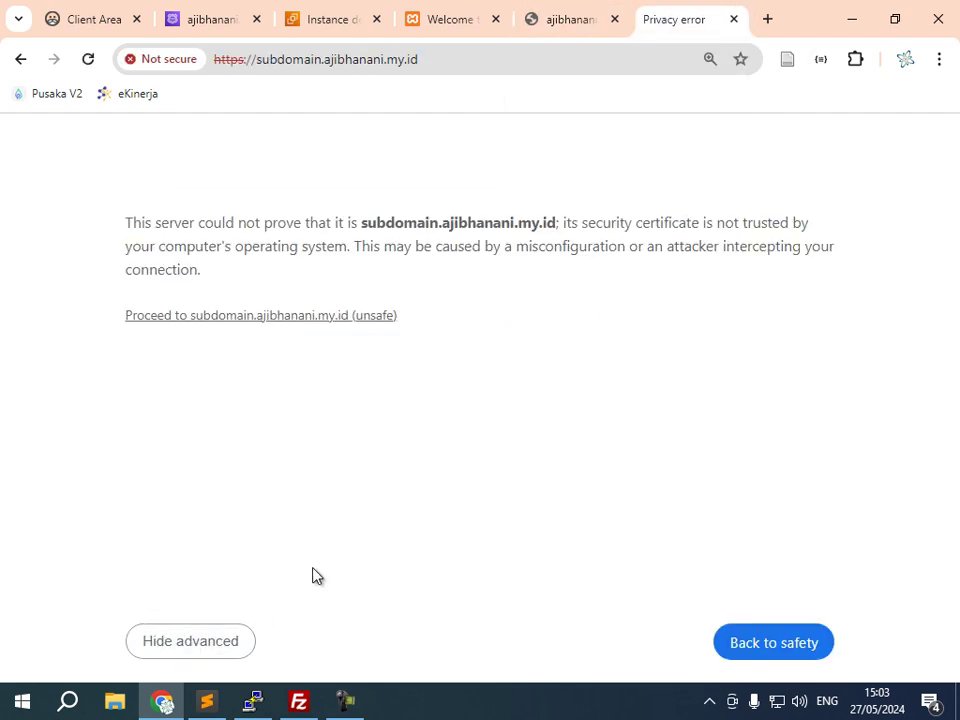
click(294, 319)
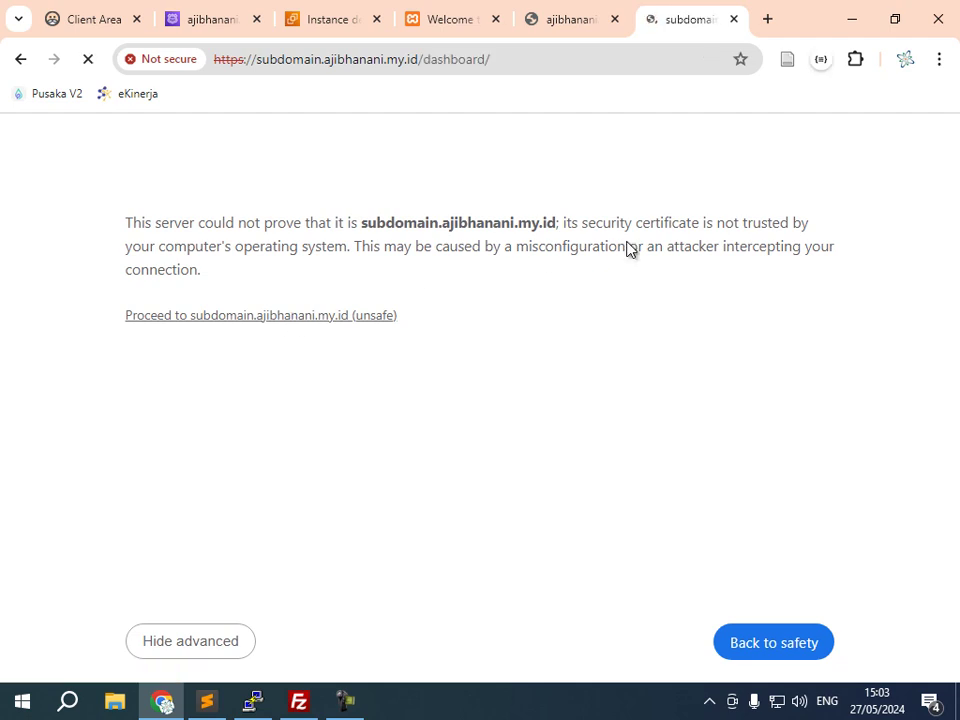
key(ctrl+minus)
key(ctrl+minus)
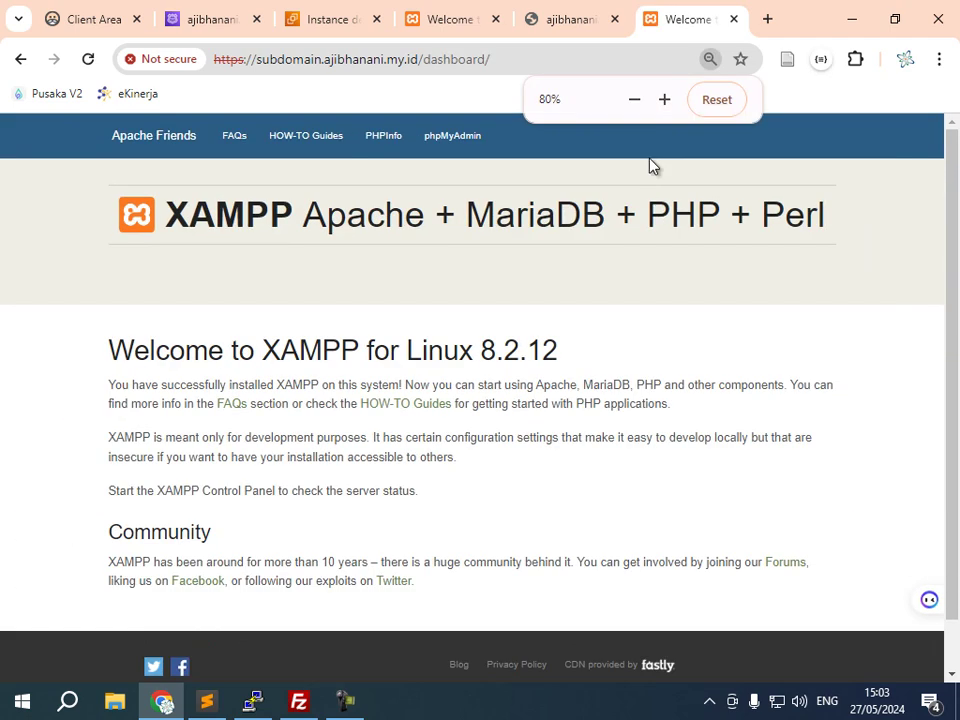
- Inspect the text served on the main domain's page, and return to the subdomain page
click(574, 22)
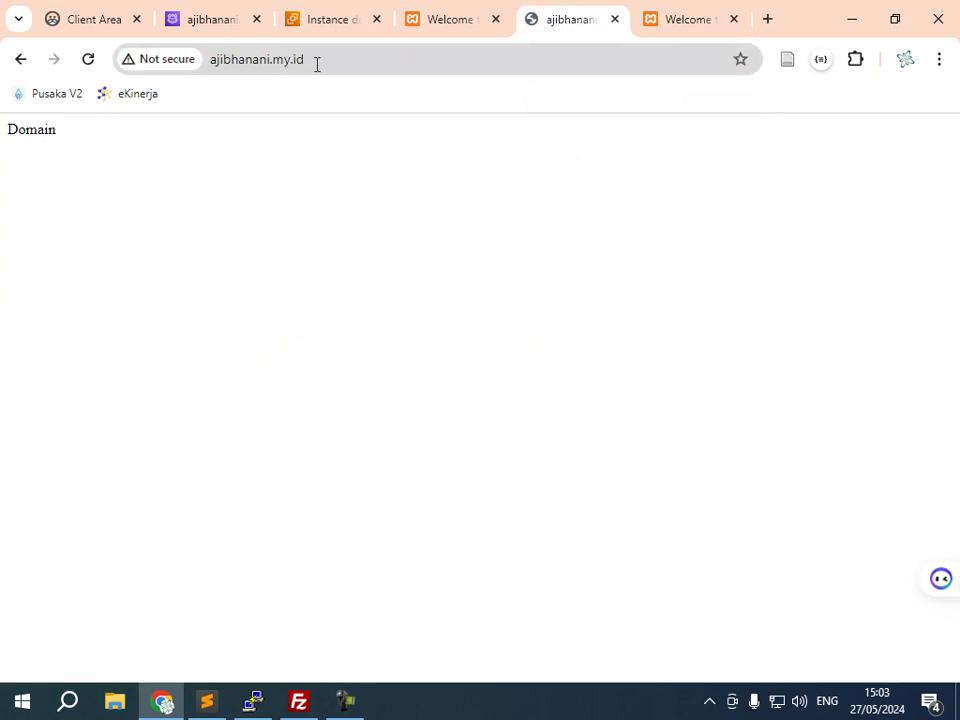
drag(60, 145, 5, 132)
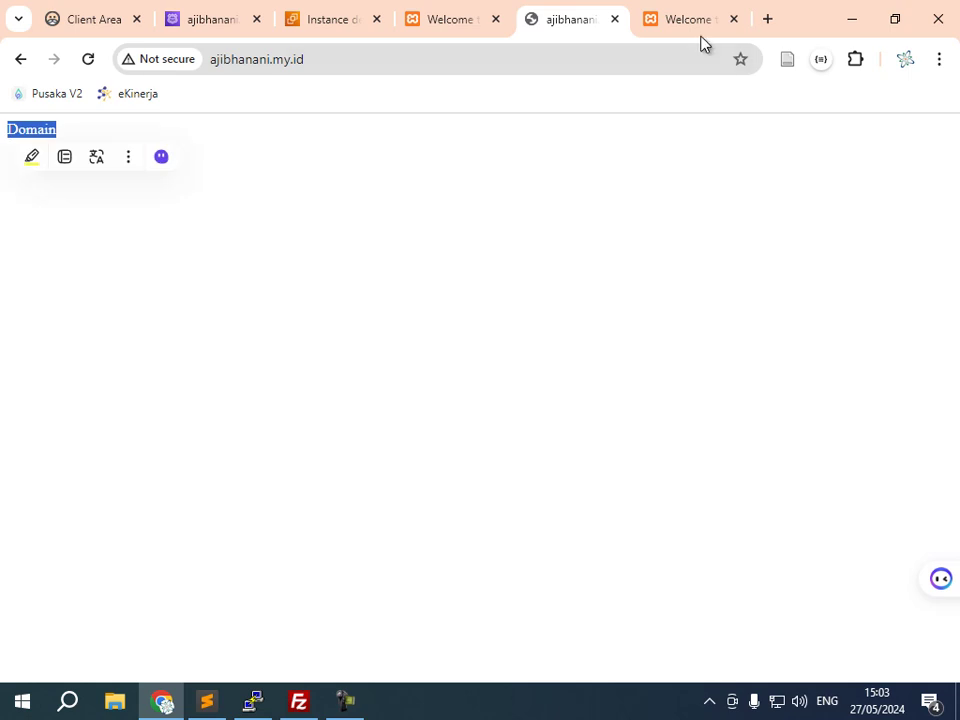
click(688, 22)
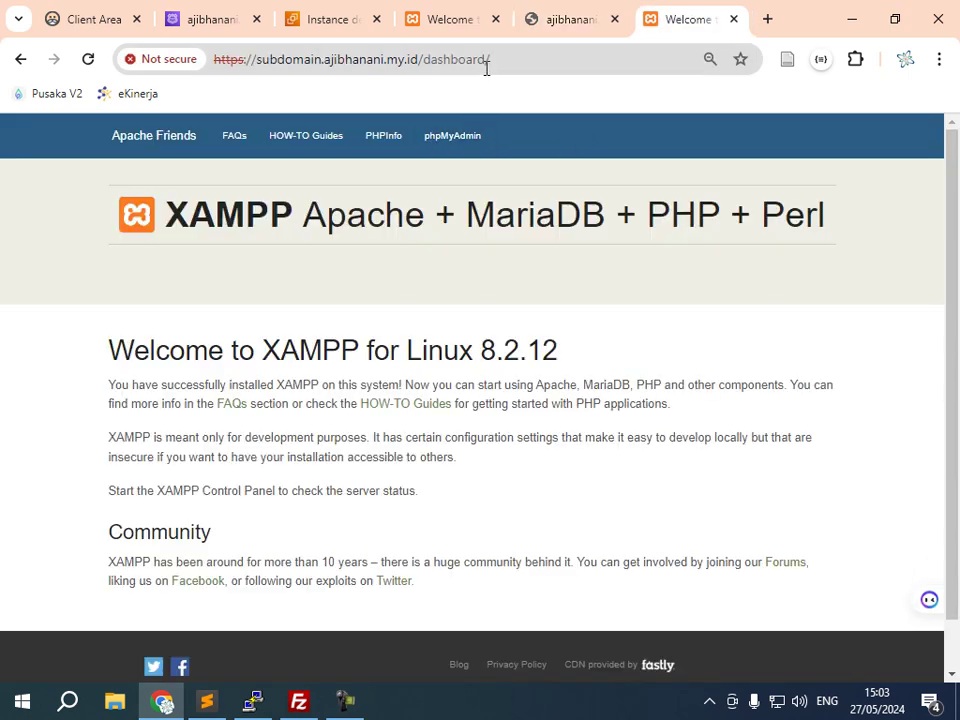
- Remove the dashboard path from the subdomain's address and load its root page
drag(487, 67, 429, 69)
key(BackSpace)
key(Return)
- Replace the dashboard path in the subdomain's address with subdomain and load that page
drag(507, 54, 422, 60)
text(aws)
key(BackSpace)
key(BackSpace)
key(BackSpace)
text(subdomain)
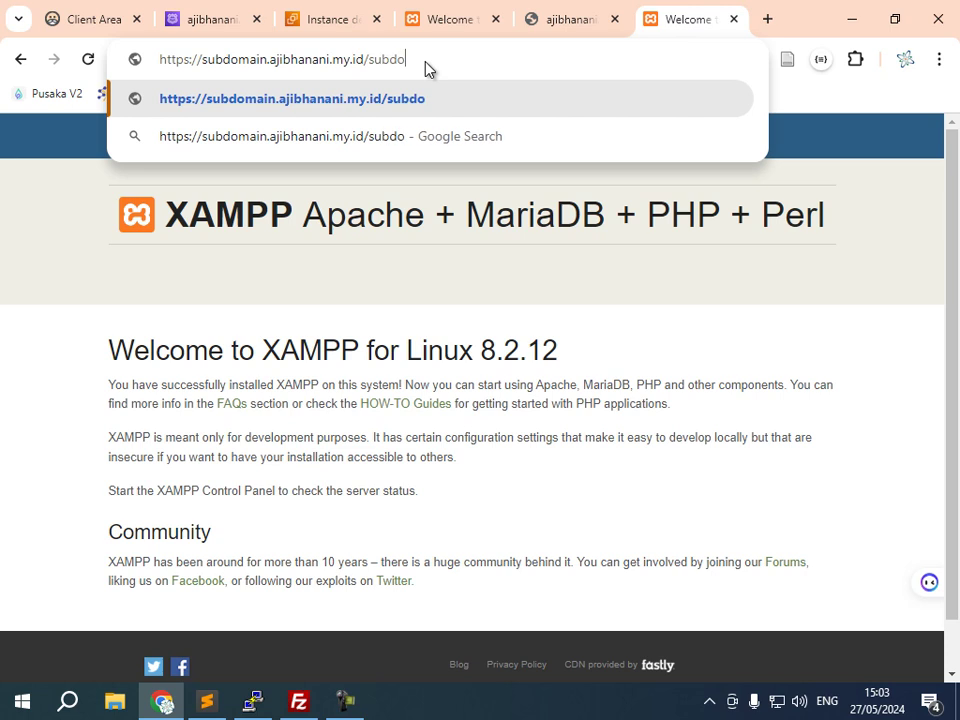
key(Return)
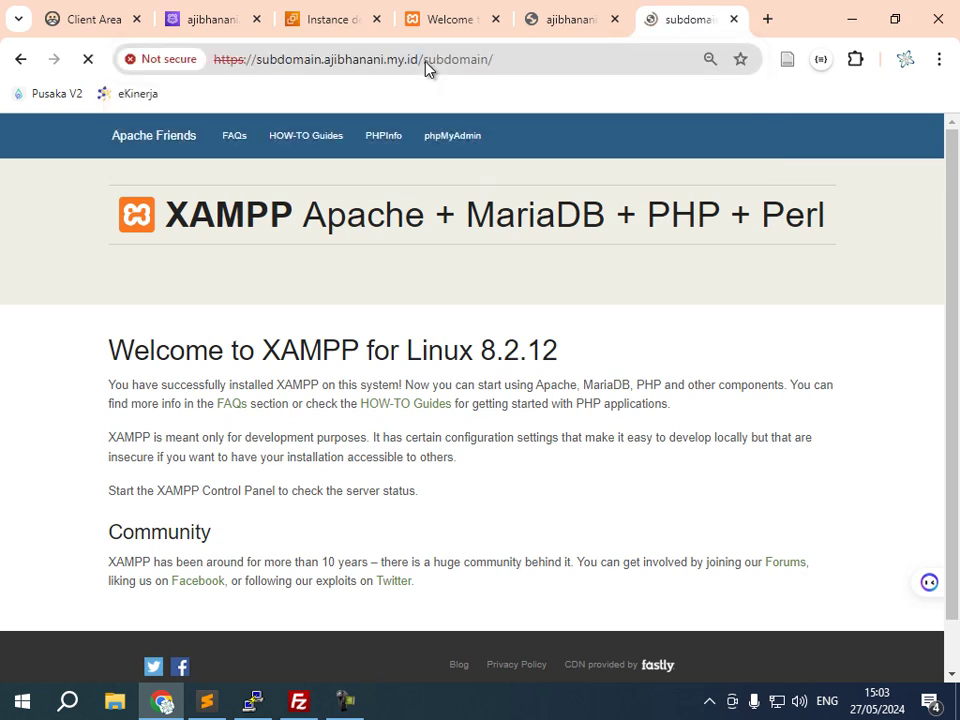